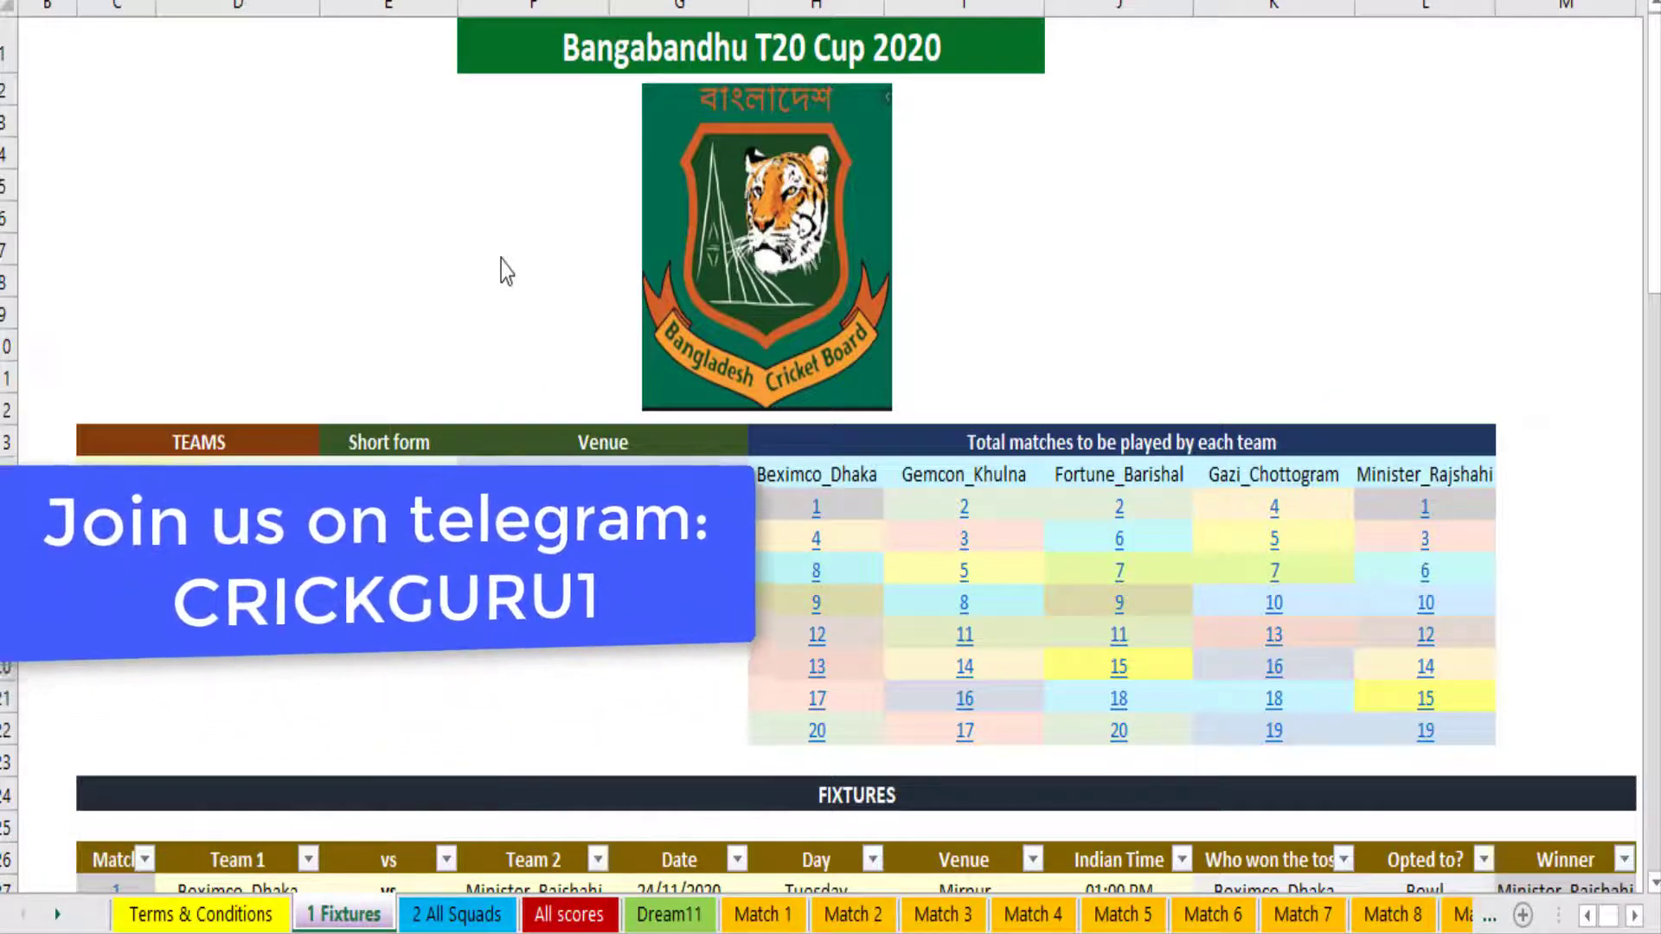
On the Fixtures sheet, check match 2's 06:00 PM start time.
scroll(506, 271, "down", 4)
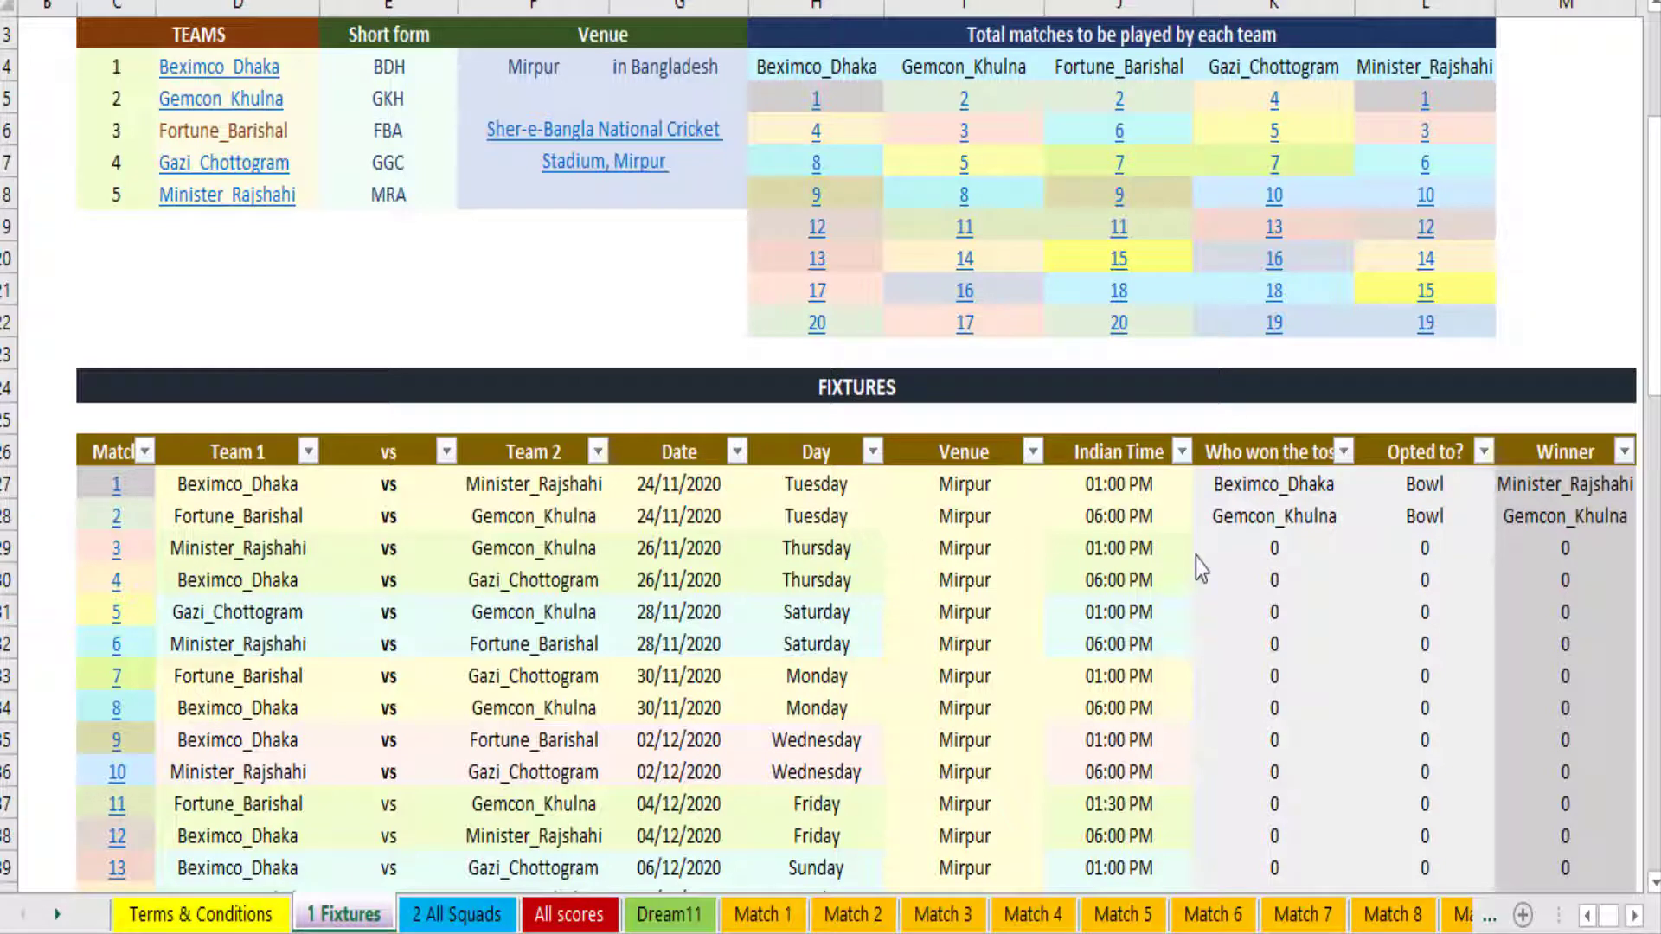
left_click(1124, 517)
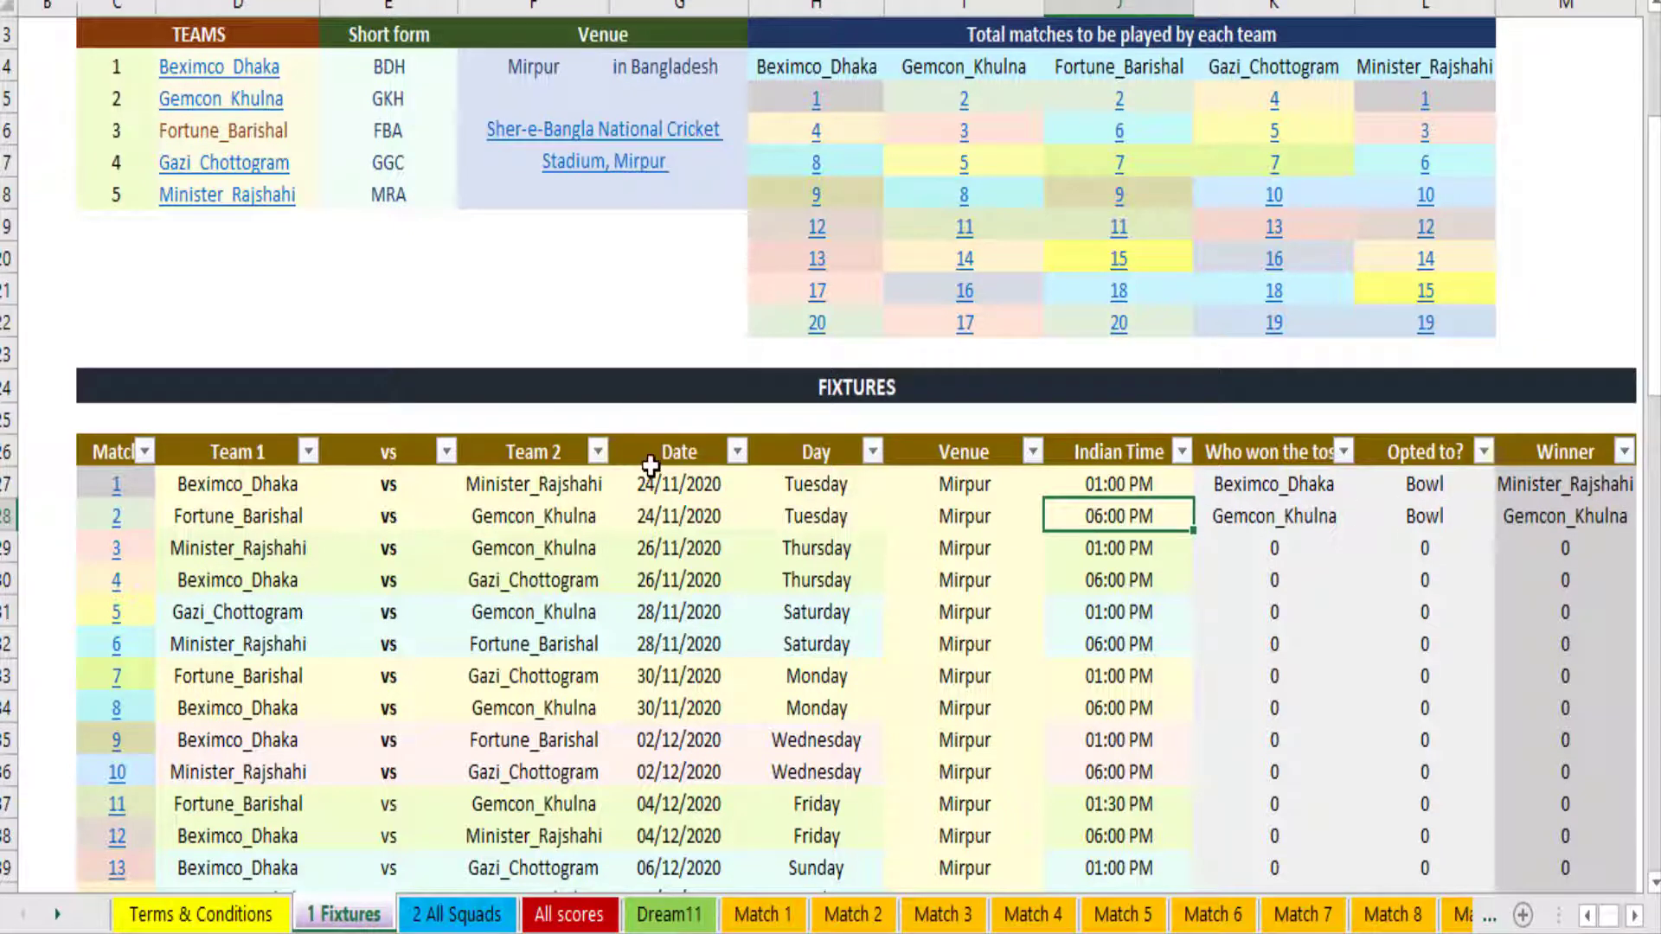
scroll(650, 466, "down", 1)
scroll(650, 466, "down", 1)
scroll(650, 466, "up", 4)
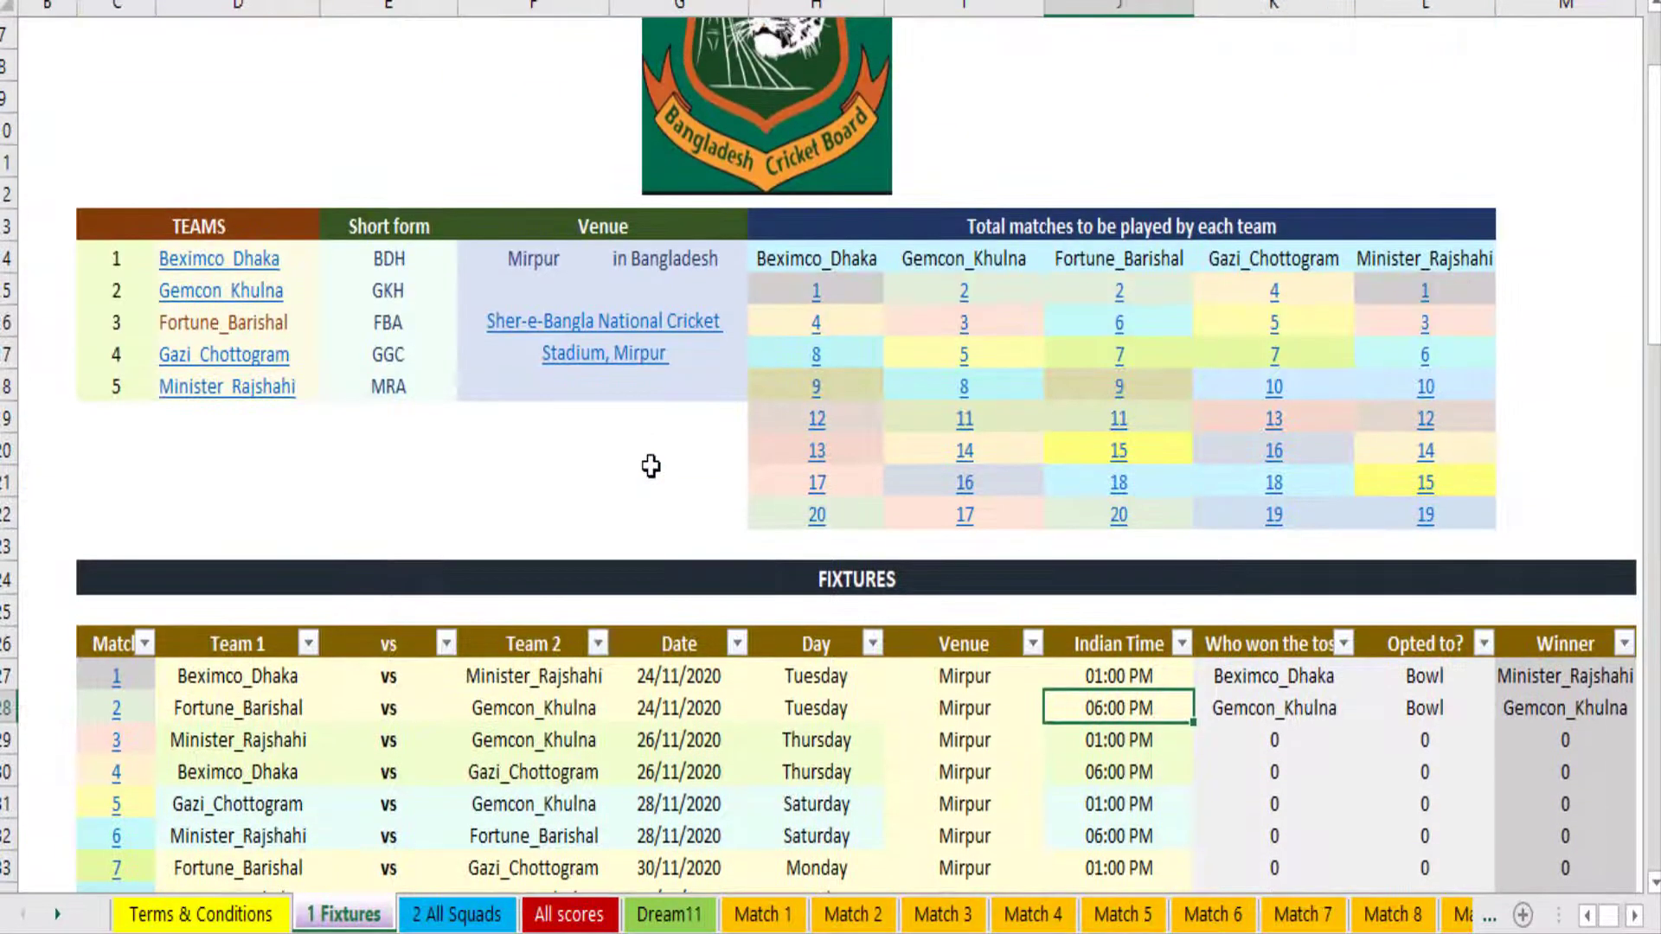
scroll(650, 466, "up", 2)
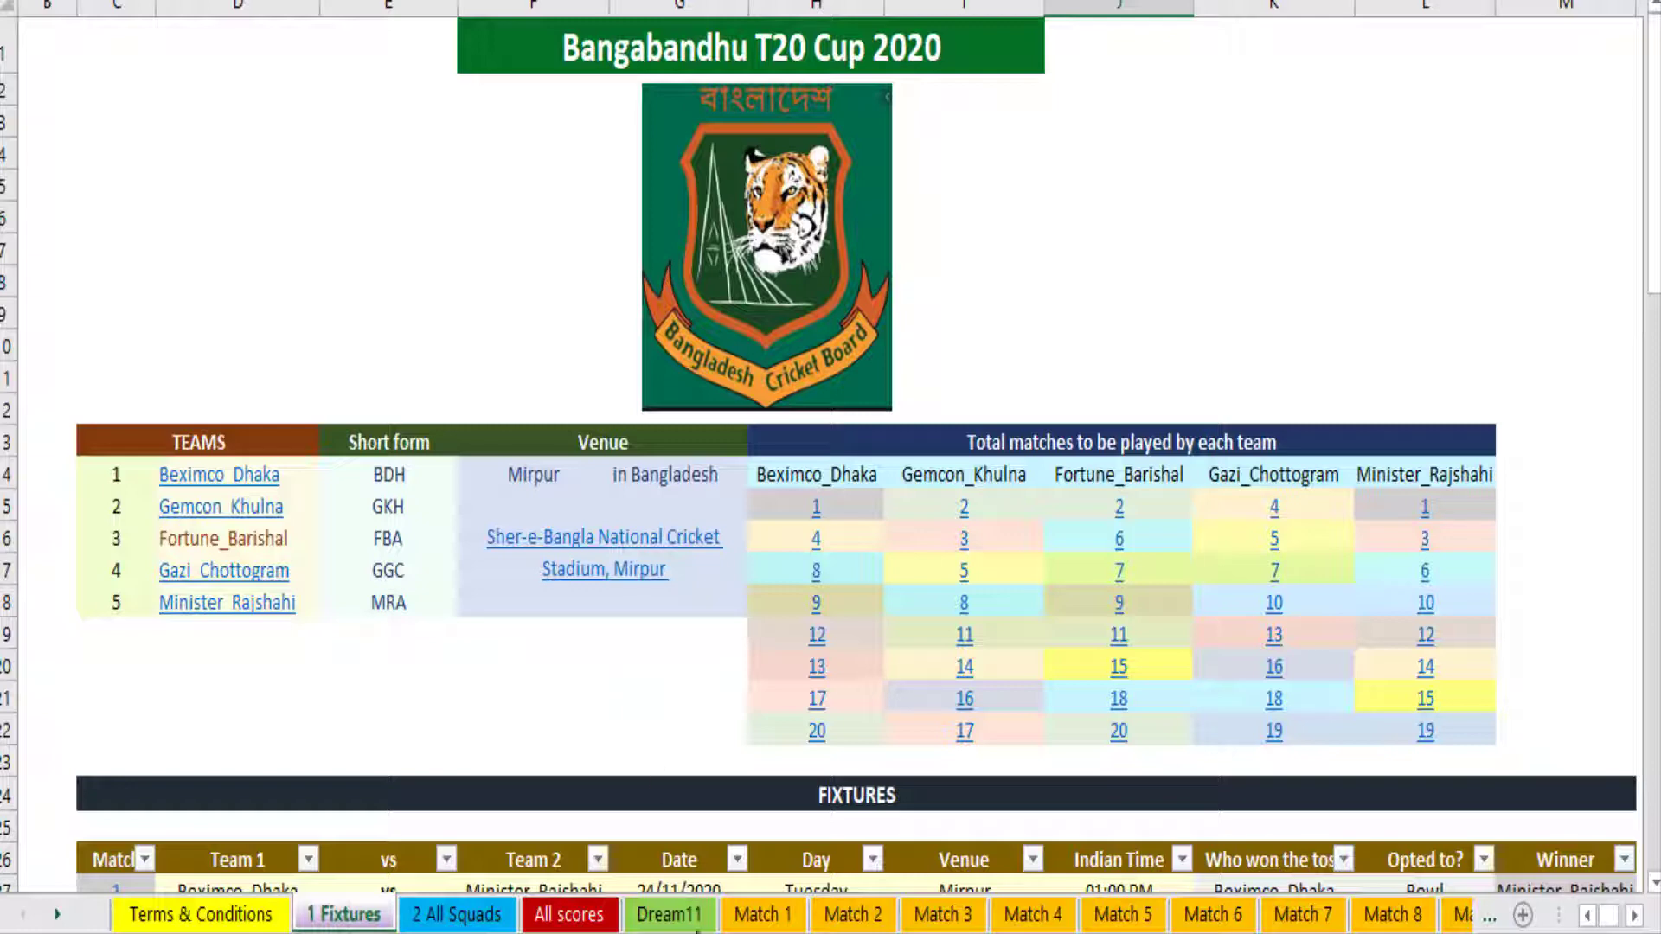
Glance over the Dream11 stats sheet, then return to the 1 Fixtures sheet.
left_click(692, 917)
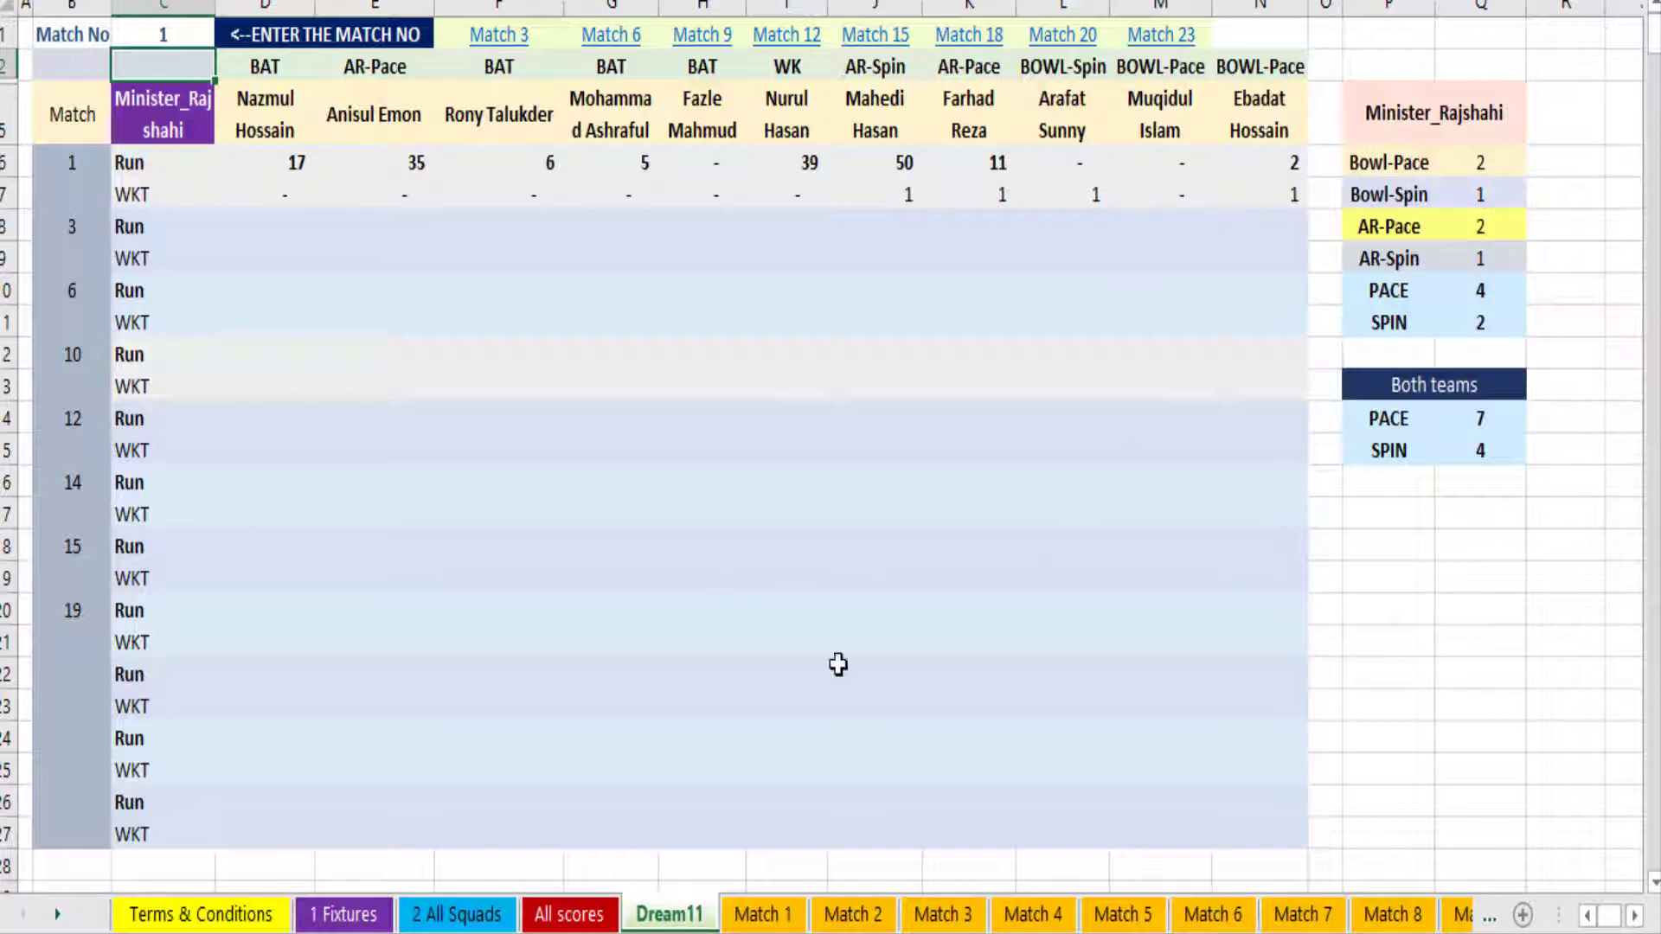
scroll(520, 667, "down", 2)
scroll(520, 666, "down", 4)
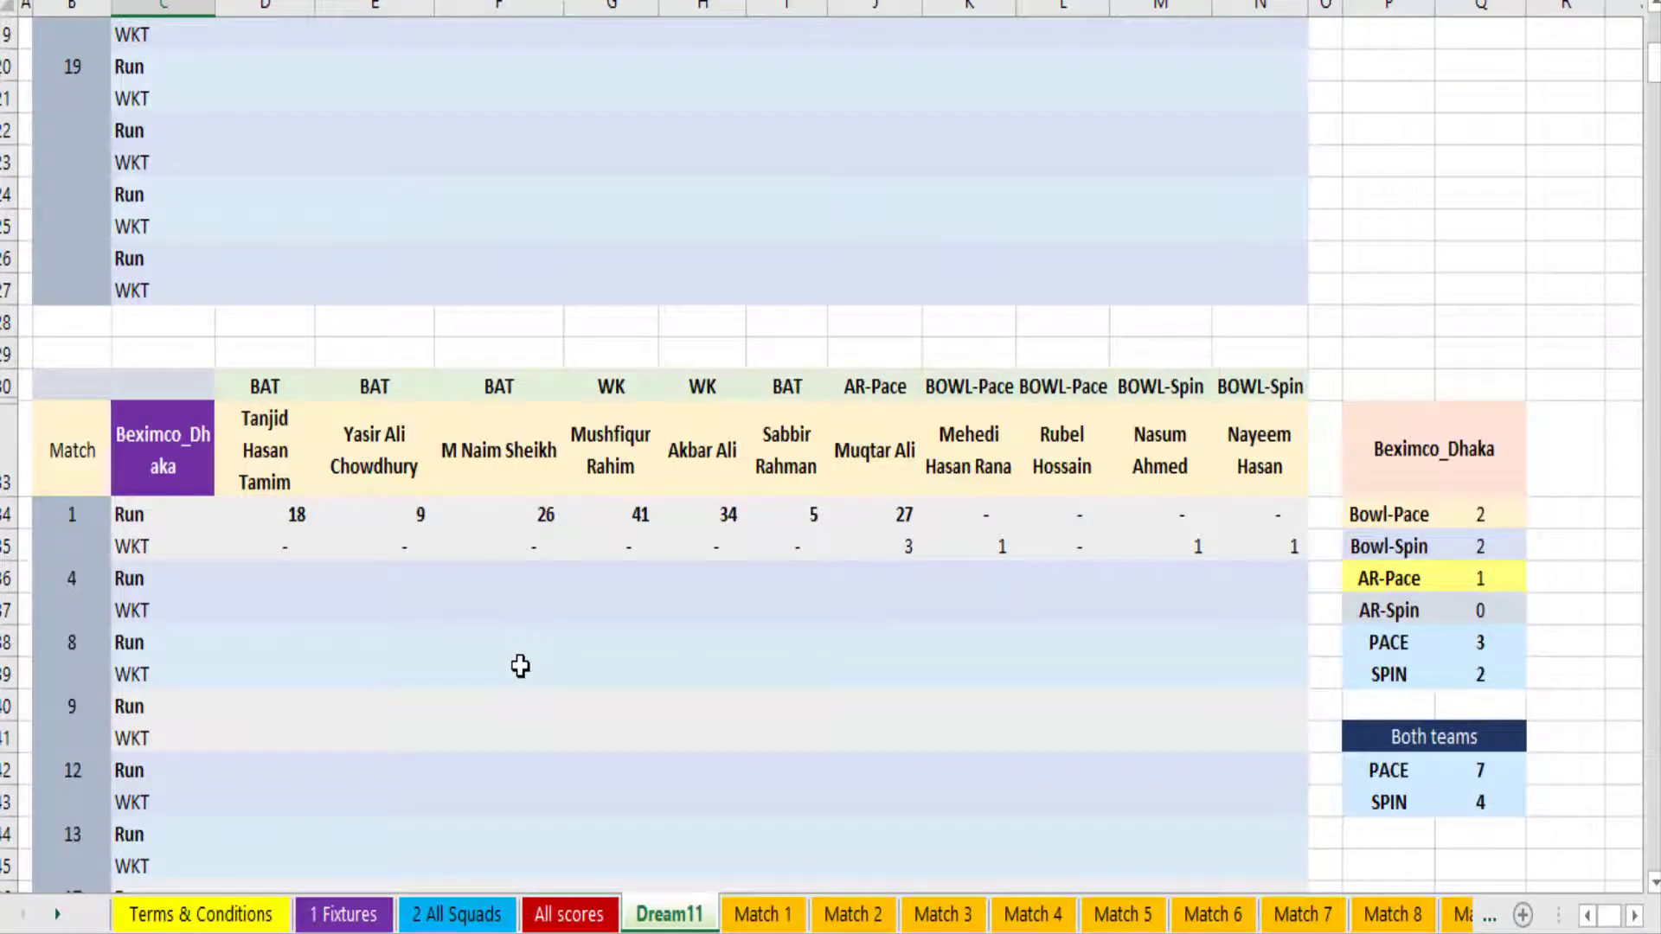
scroll(520, 666, "up", 6)
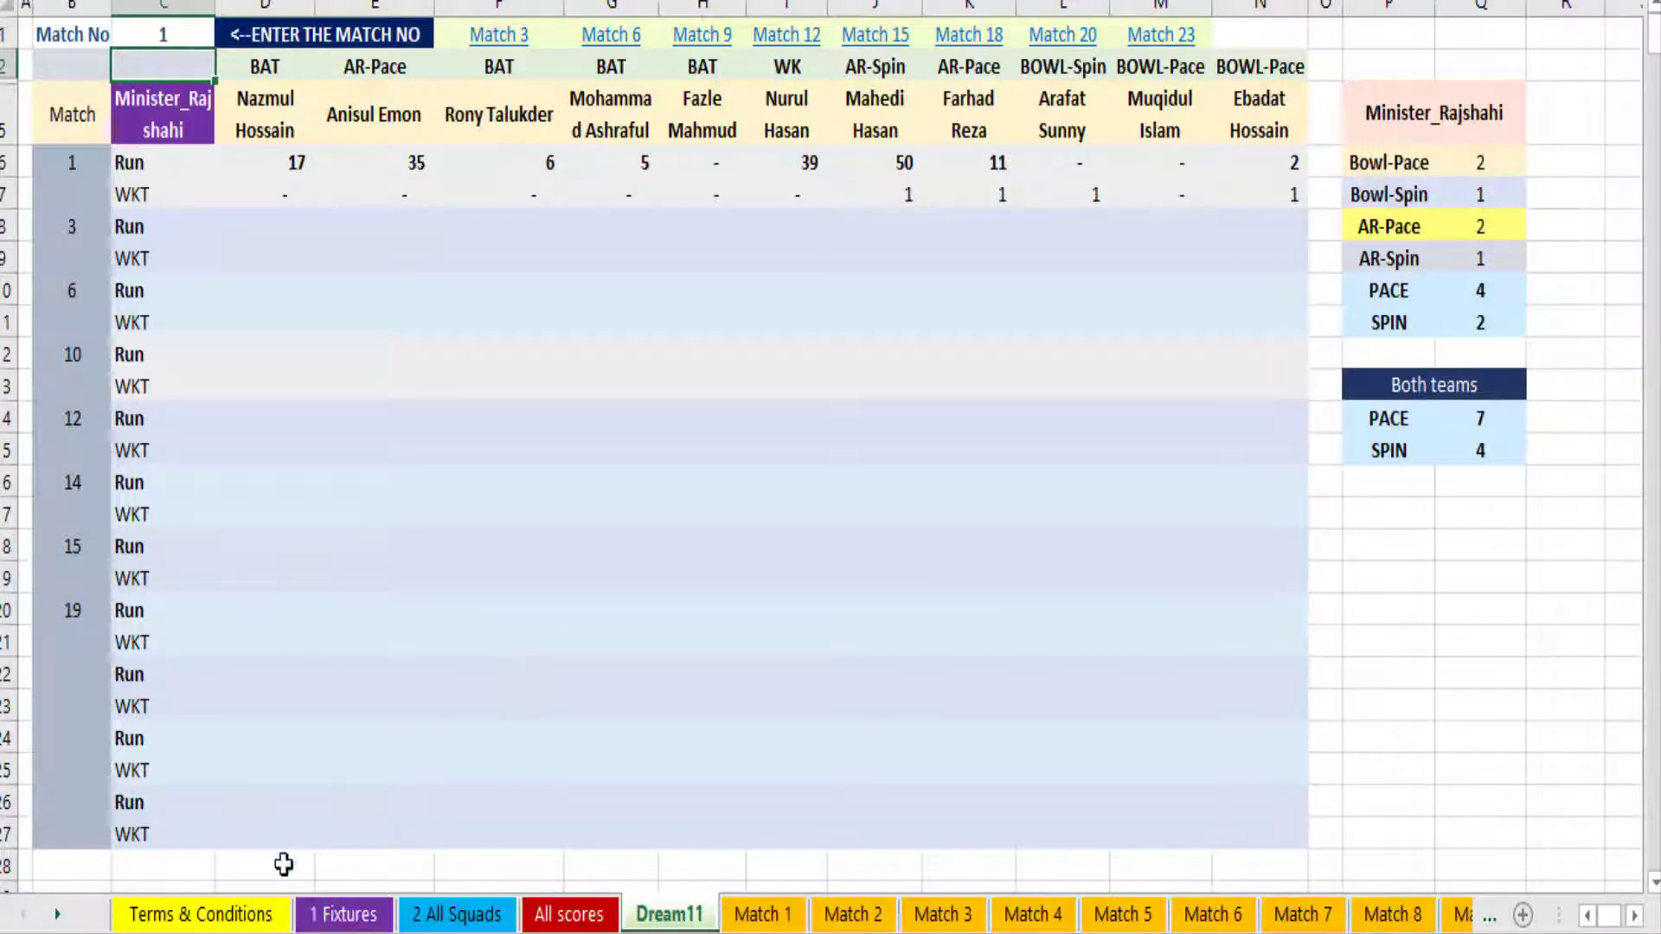
left_click(339, 915)
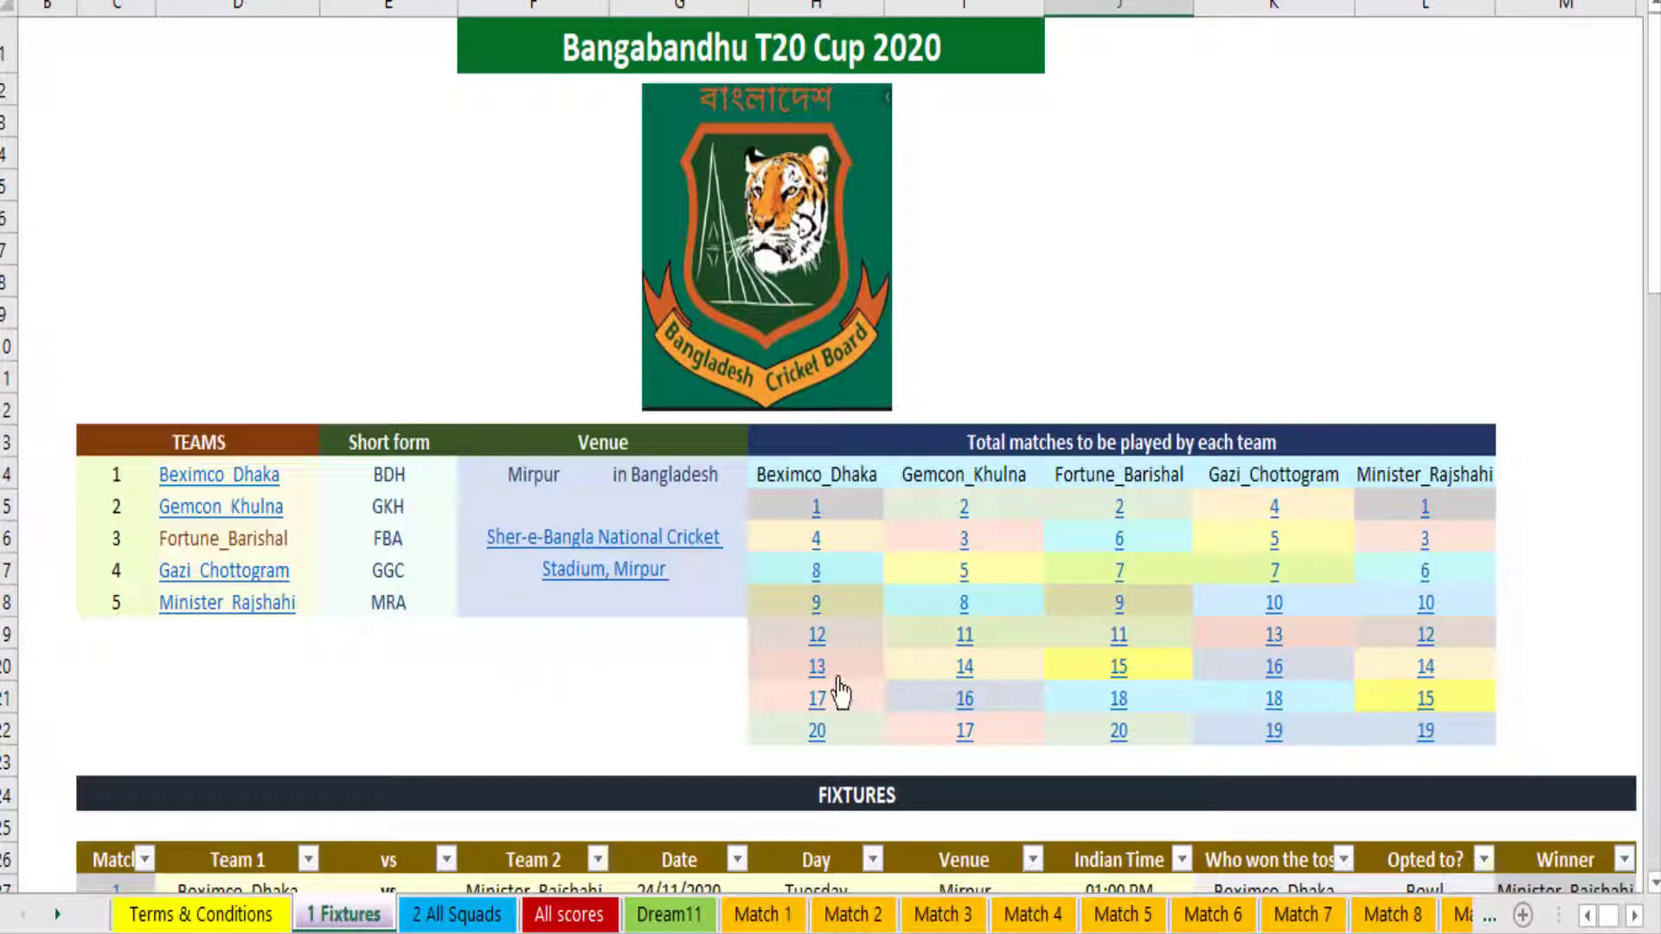
scroll(838, 689, "down", 7)
scroll(837, 689, "down", 3)
scroll(837, 689, "down", 2)
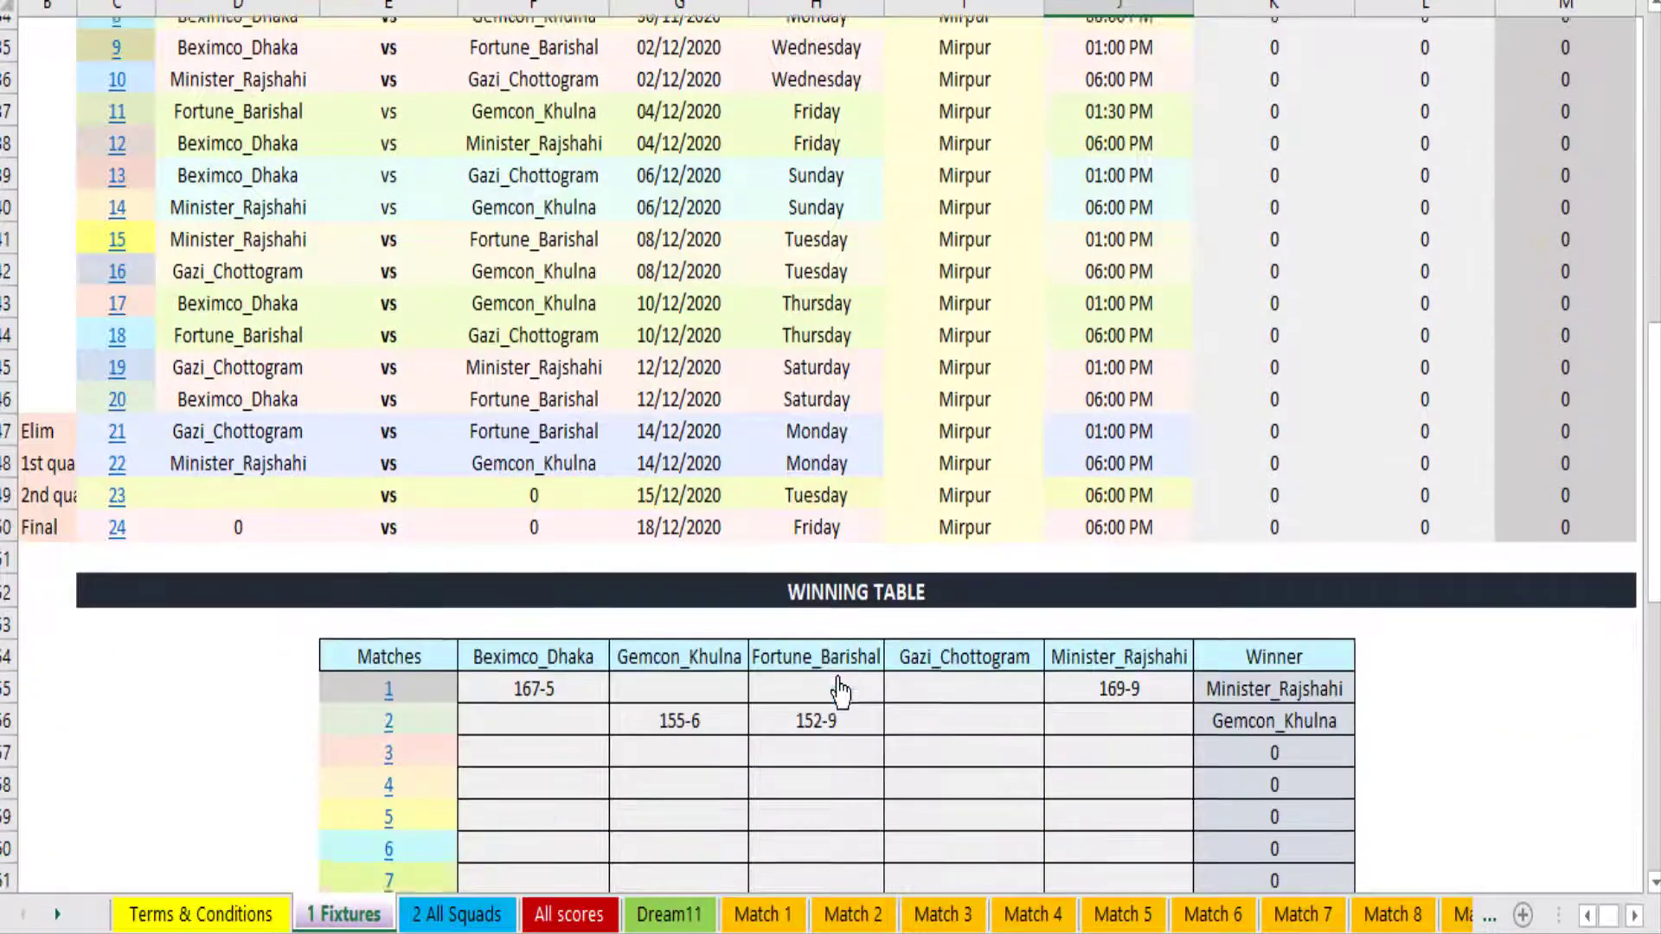
scroll(846, 690, "down", 4)
On Match 2, keep Gemcon_Khulna as toss winner and Bowl, then check Mehidy Hasan Miraz in the XI.
left_click(854, 915)
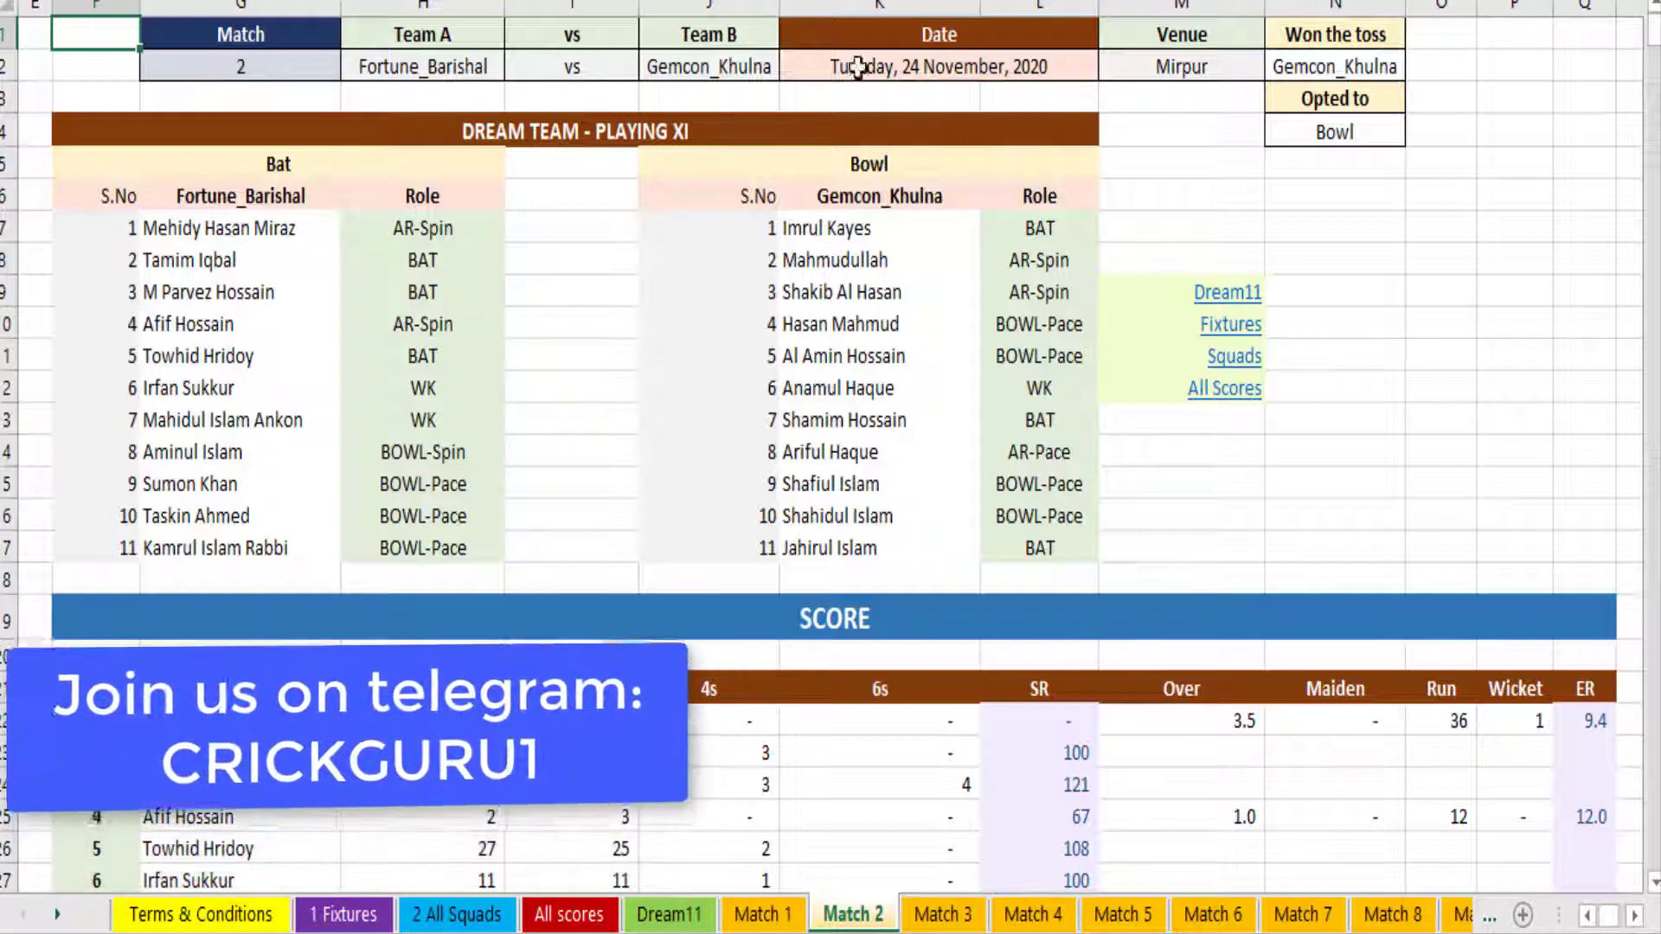
left_click(1374, 67)
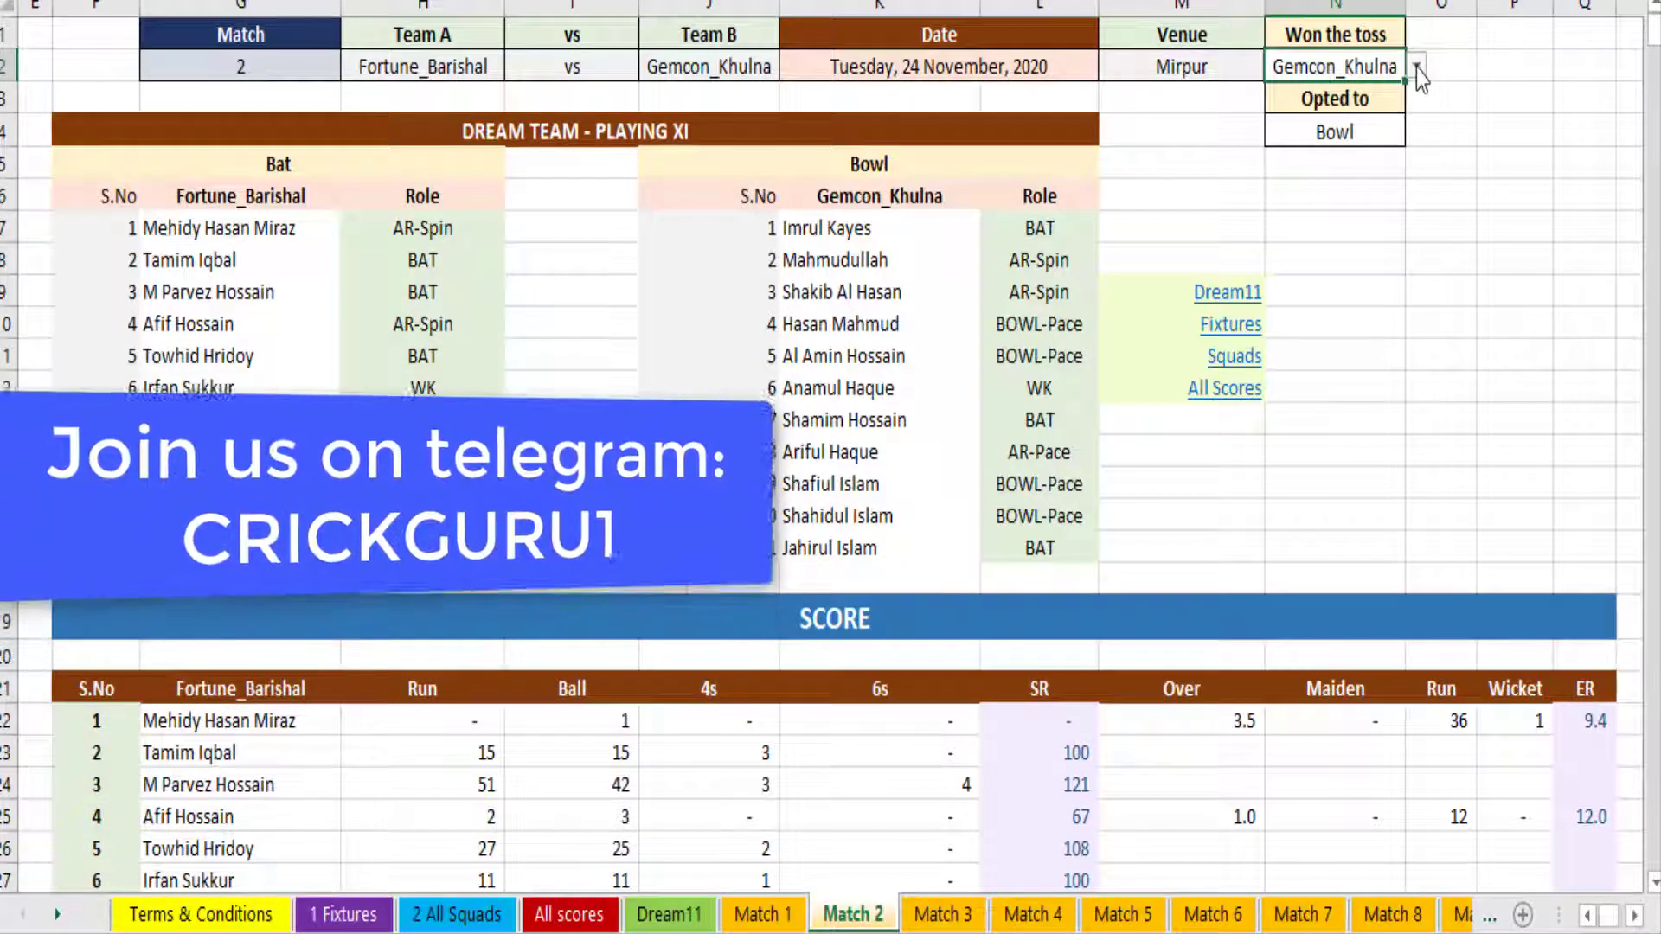
left_click(1415, 69)
left_click(1415, 69)
left_click(1379, 134)
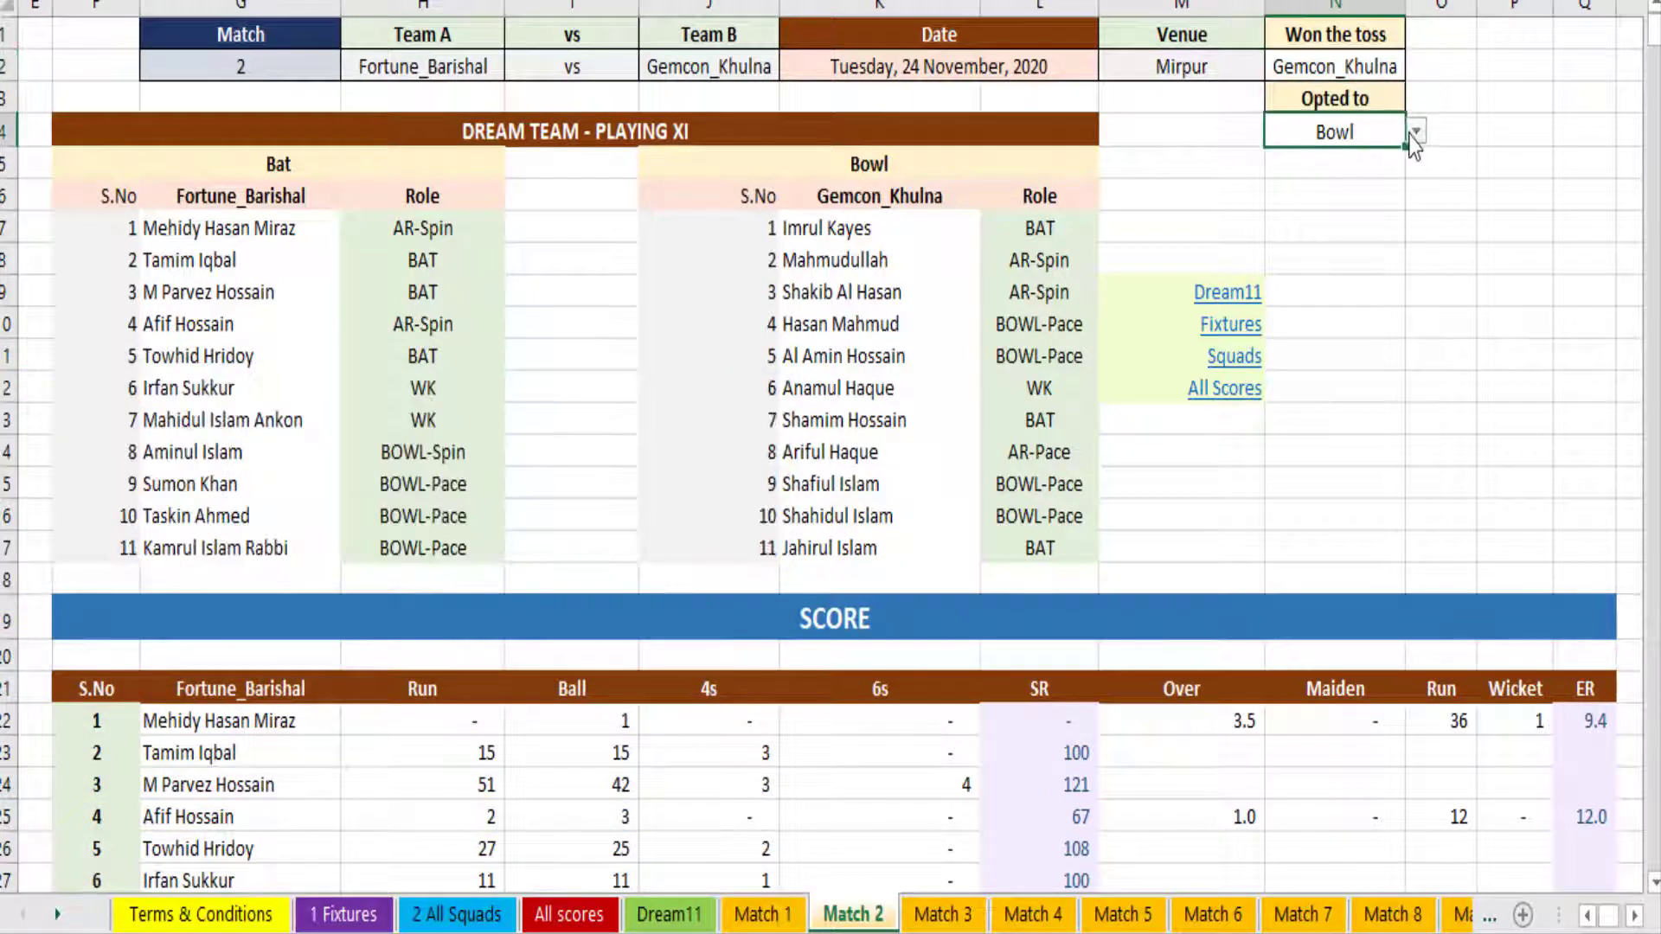
left_click(1415, 133)
left_click(1415, 132)
left_click(277, 247)
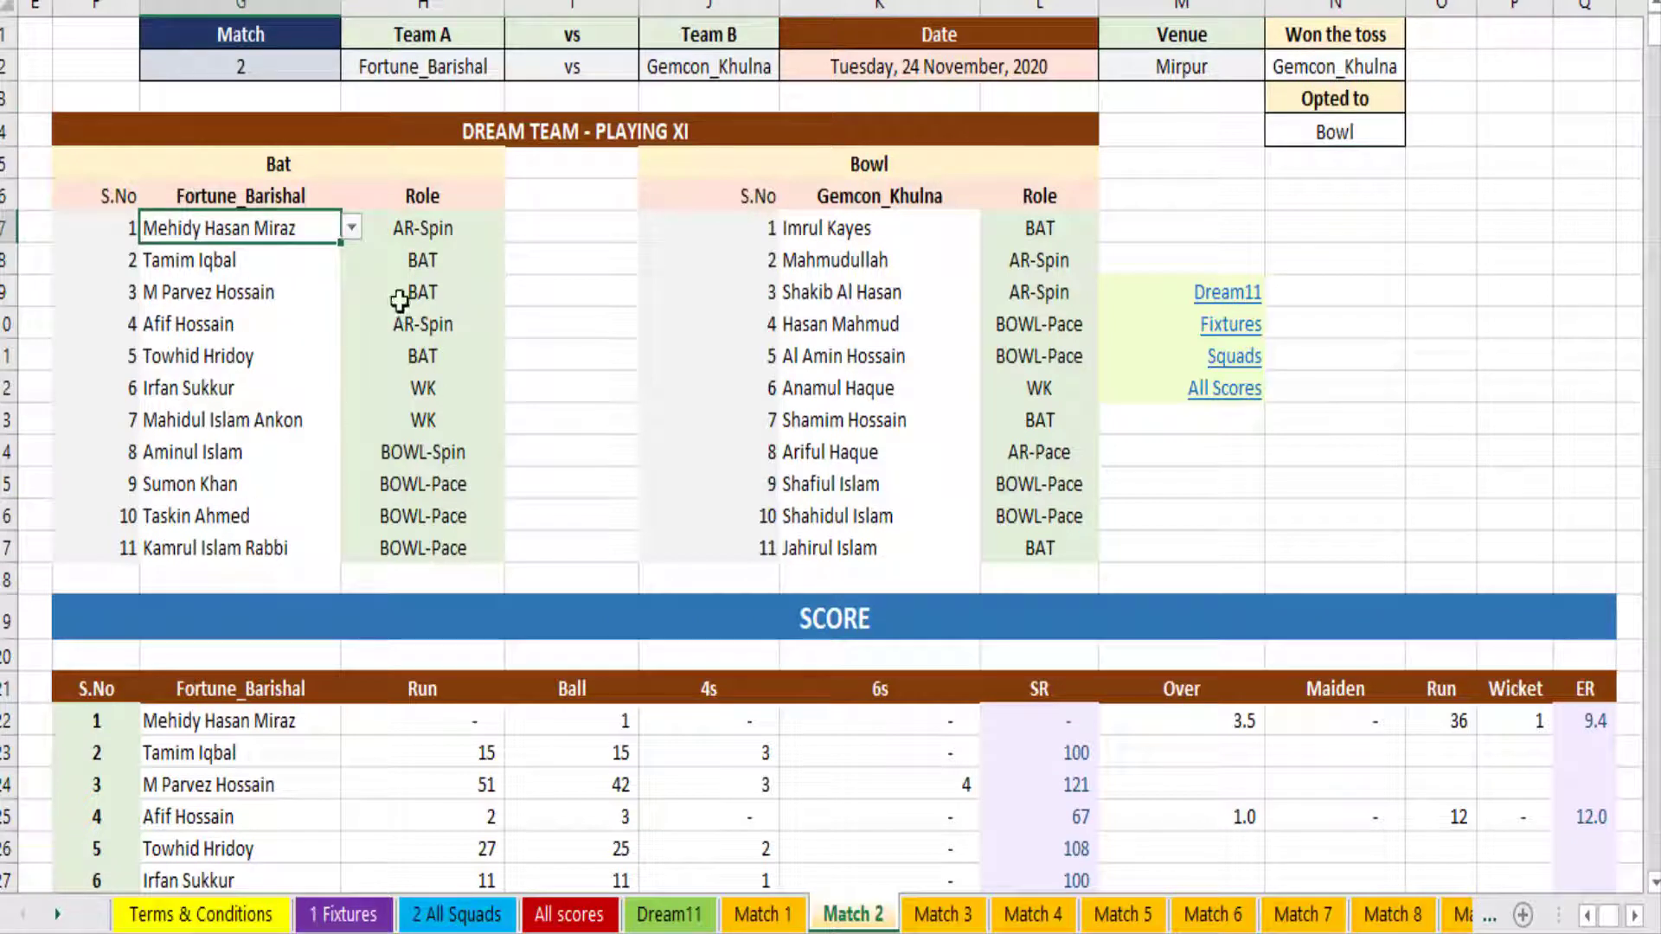
left_click(434, 575)
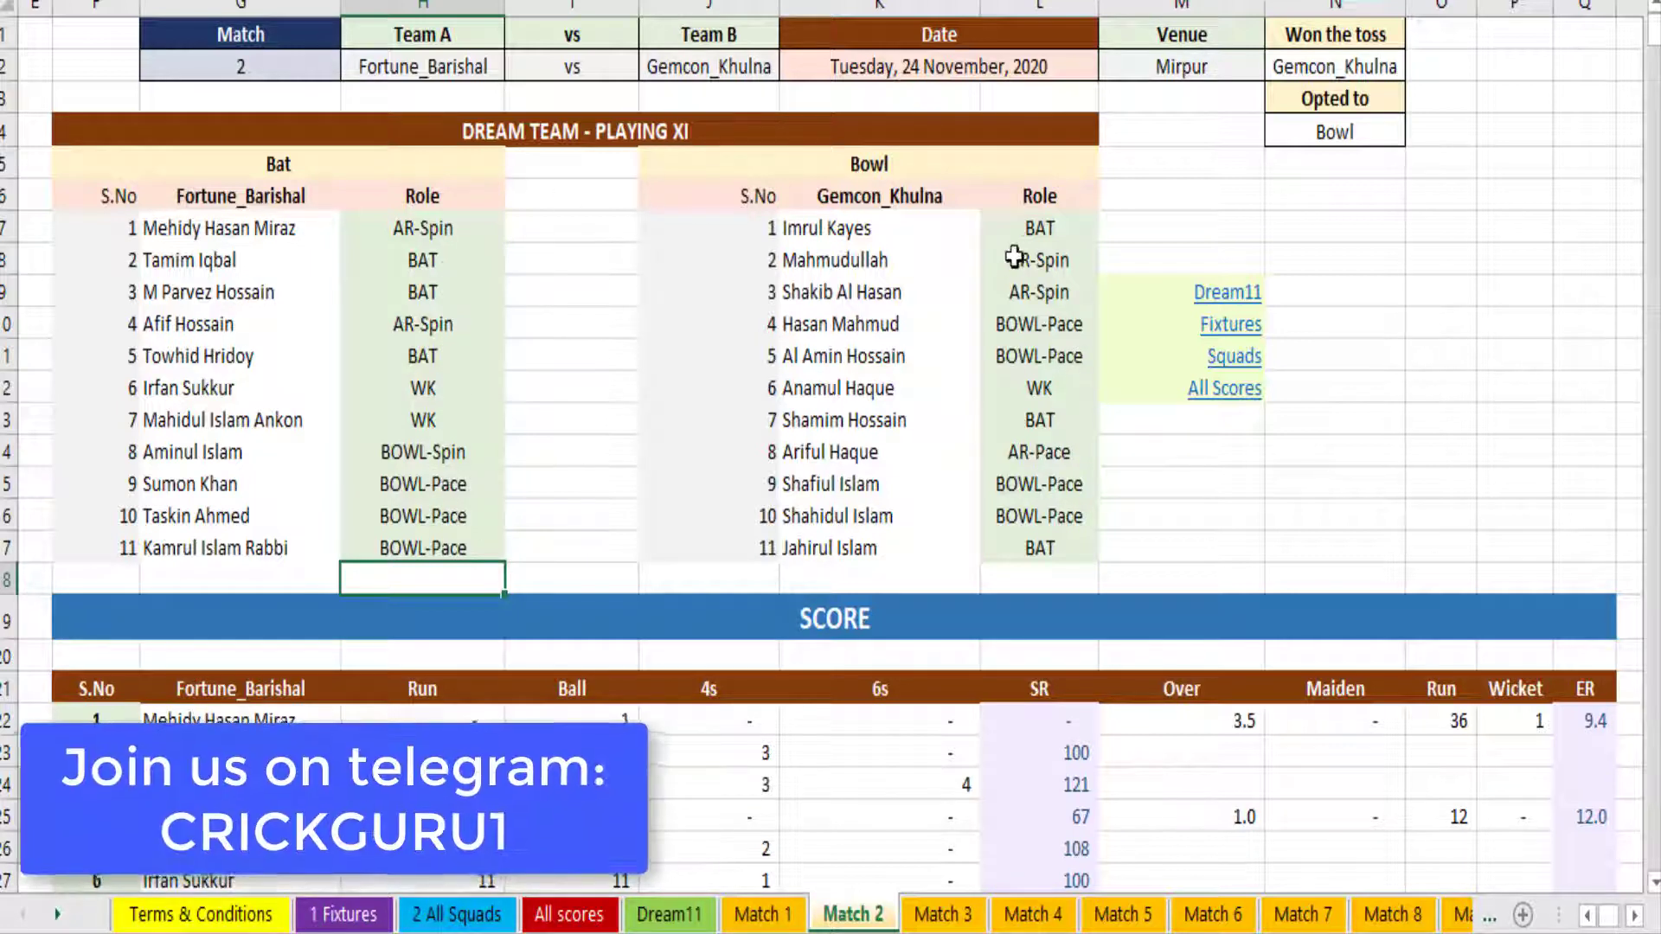
On the Dream11 sheet, confirm match number 2 to load its teams' stats.
left_click(668, 914)
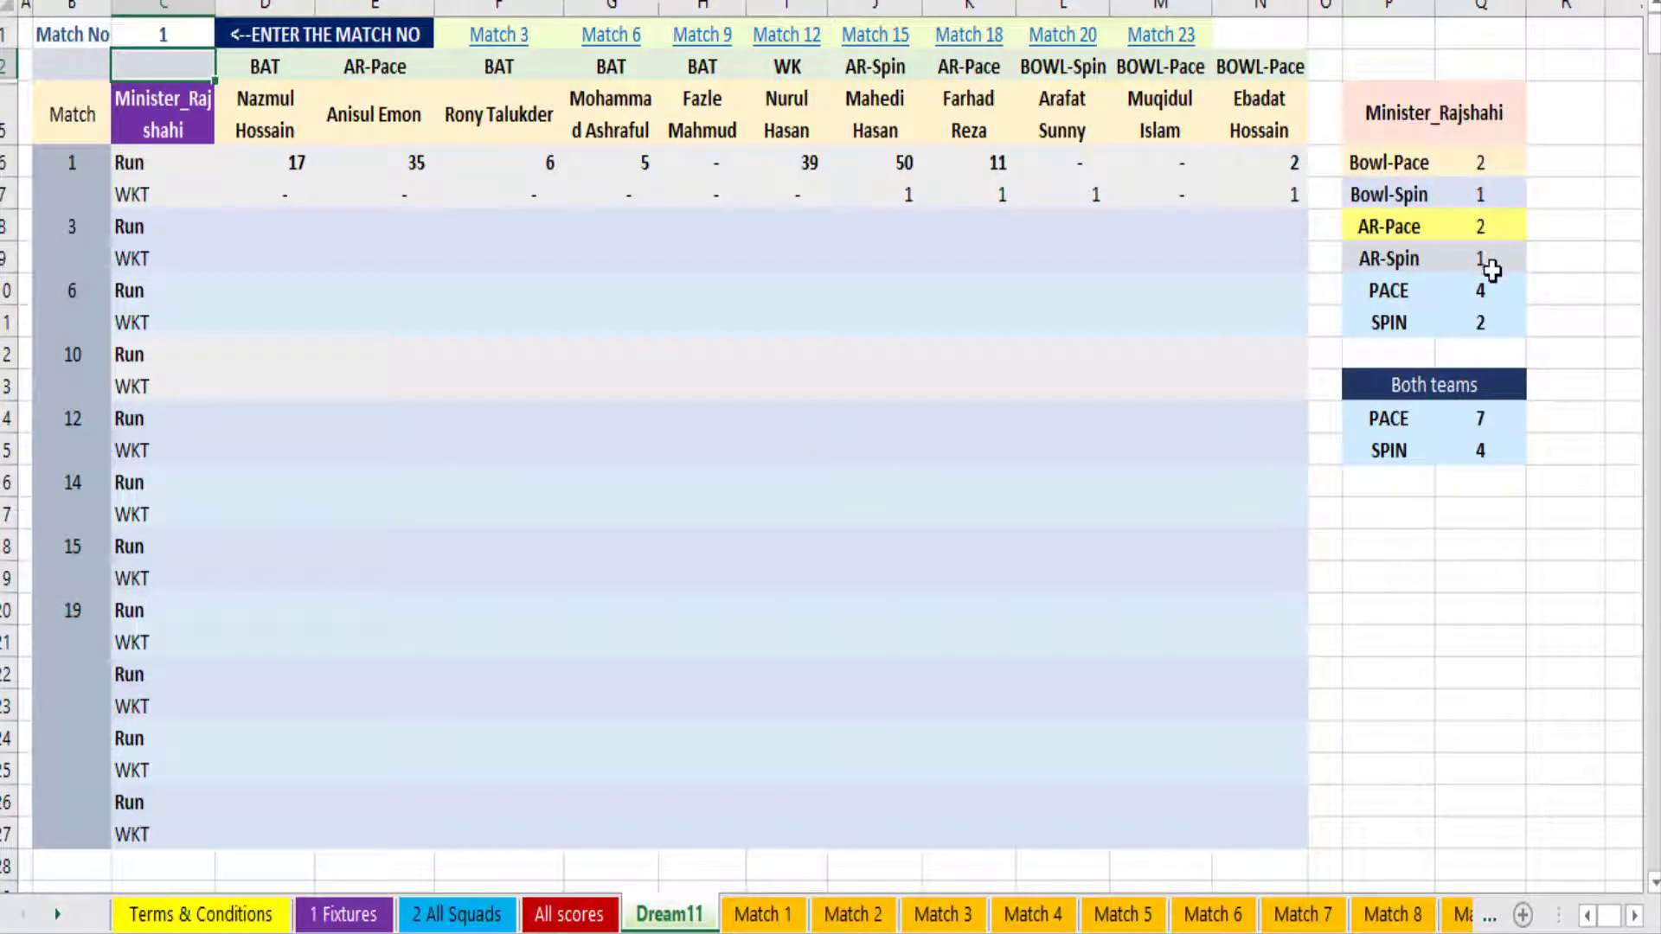
scroll(1468, 328, "down", 3)
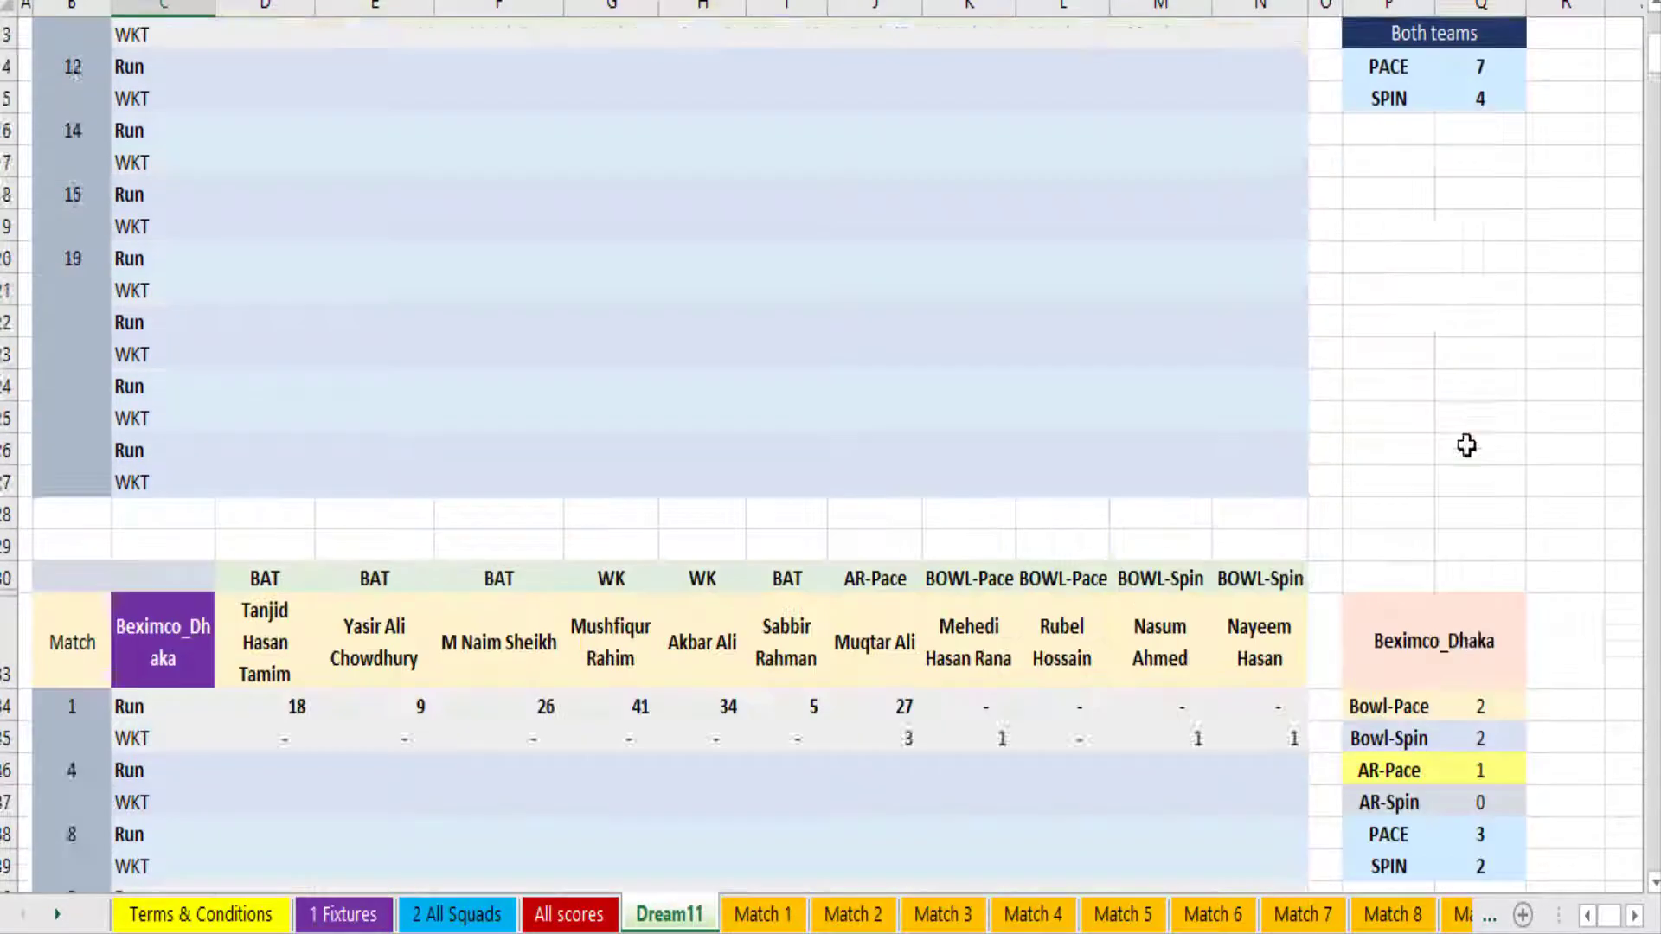
scroll(1467, 444, "down", 5)
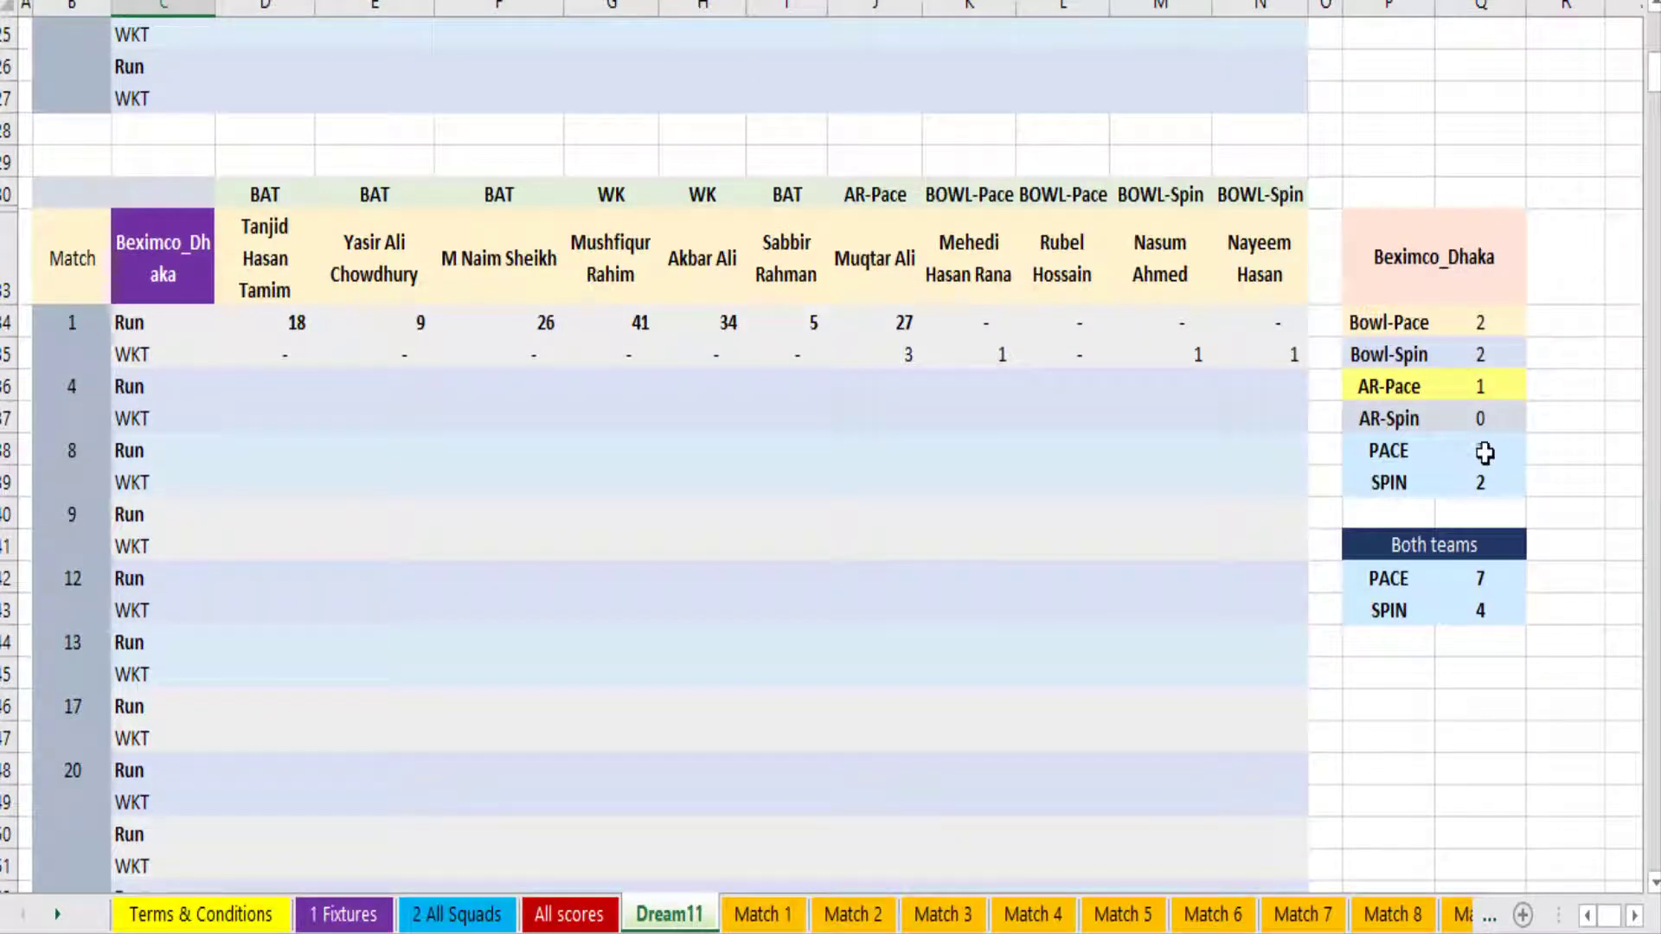
scroll(61, 391, "up", 4)
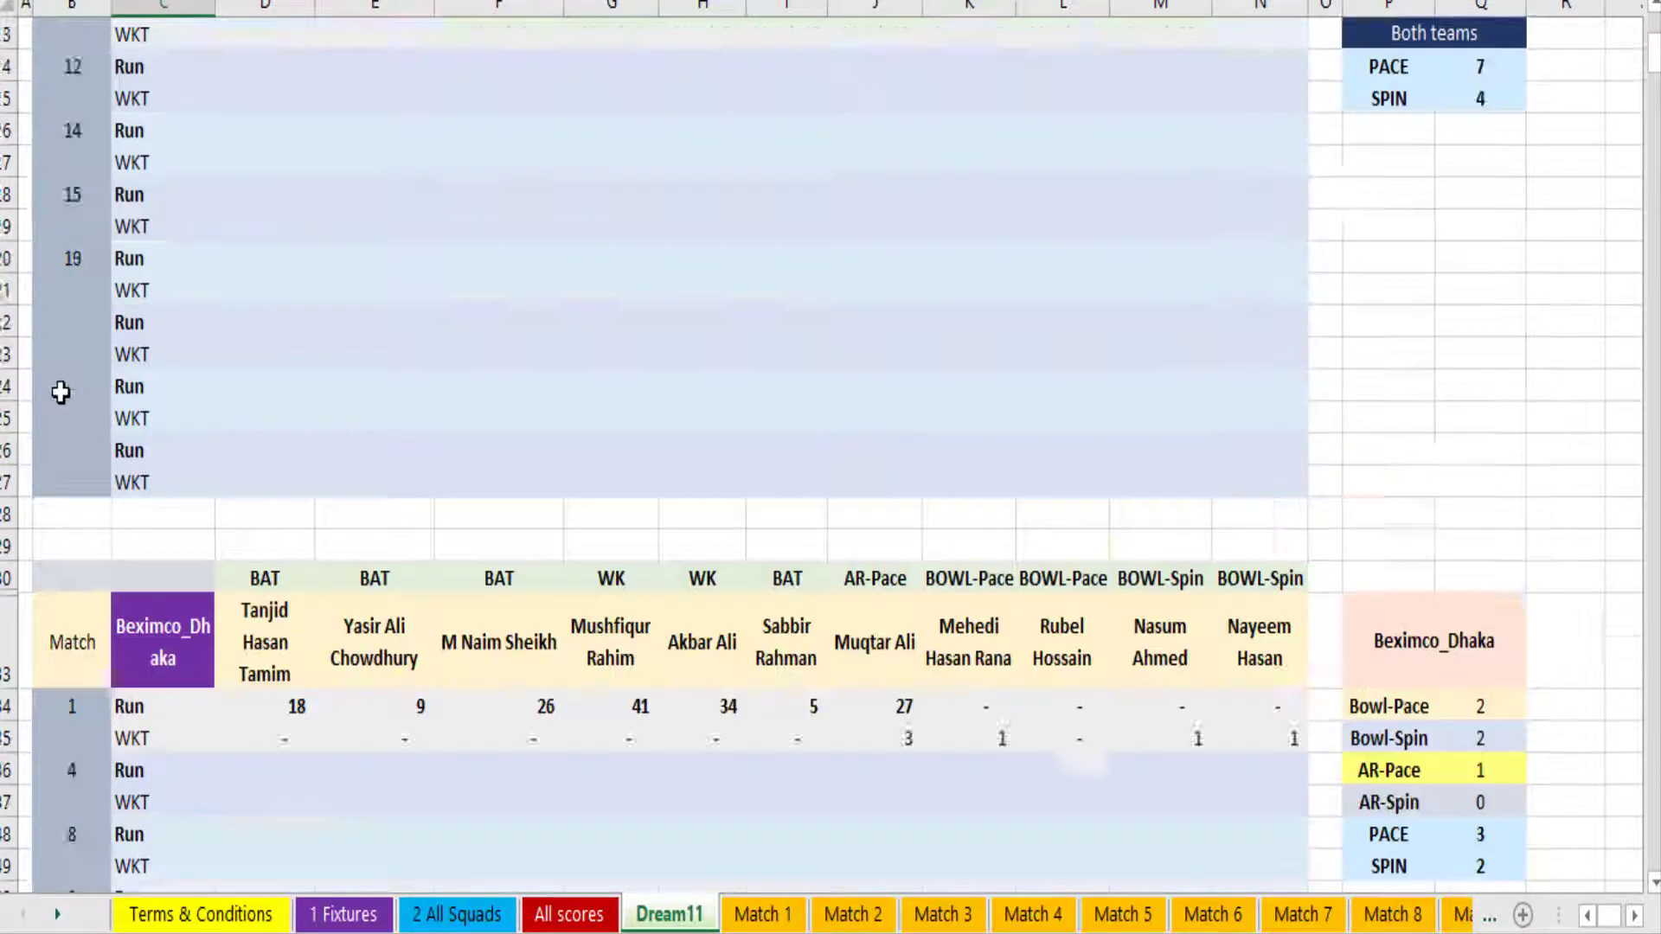
scroll(60, 391, "up", 4)
left_click(139, 37)
type("2")
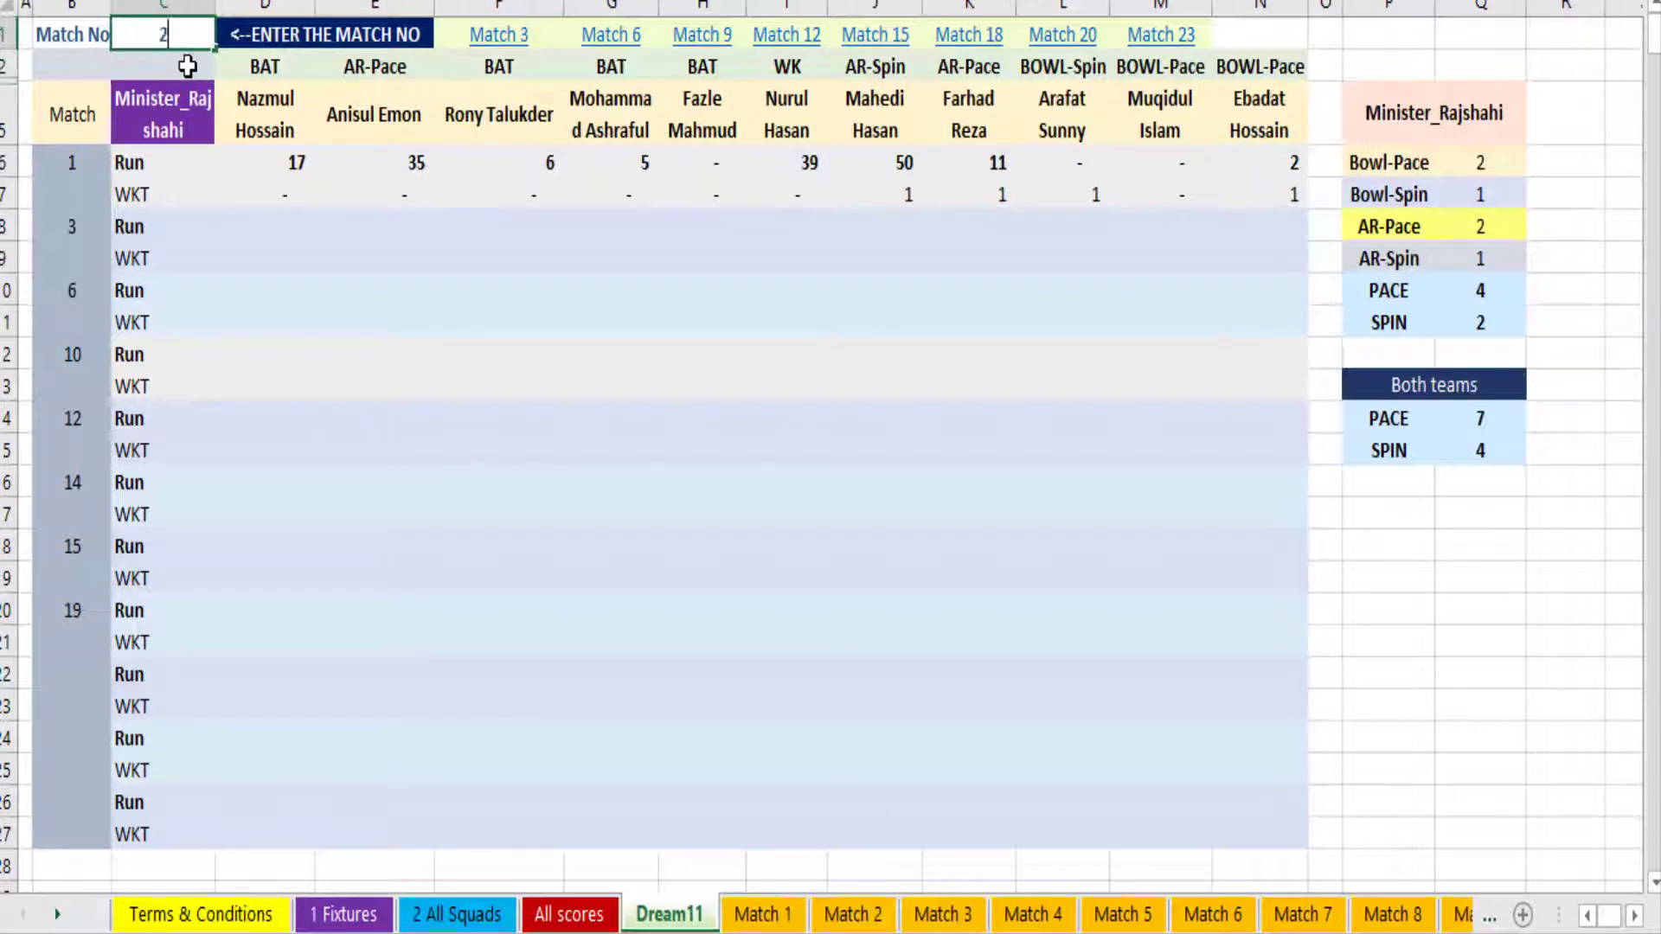
key("Return")
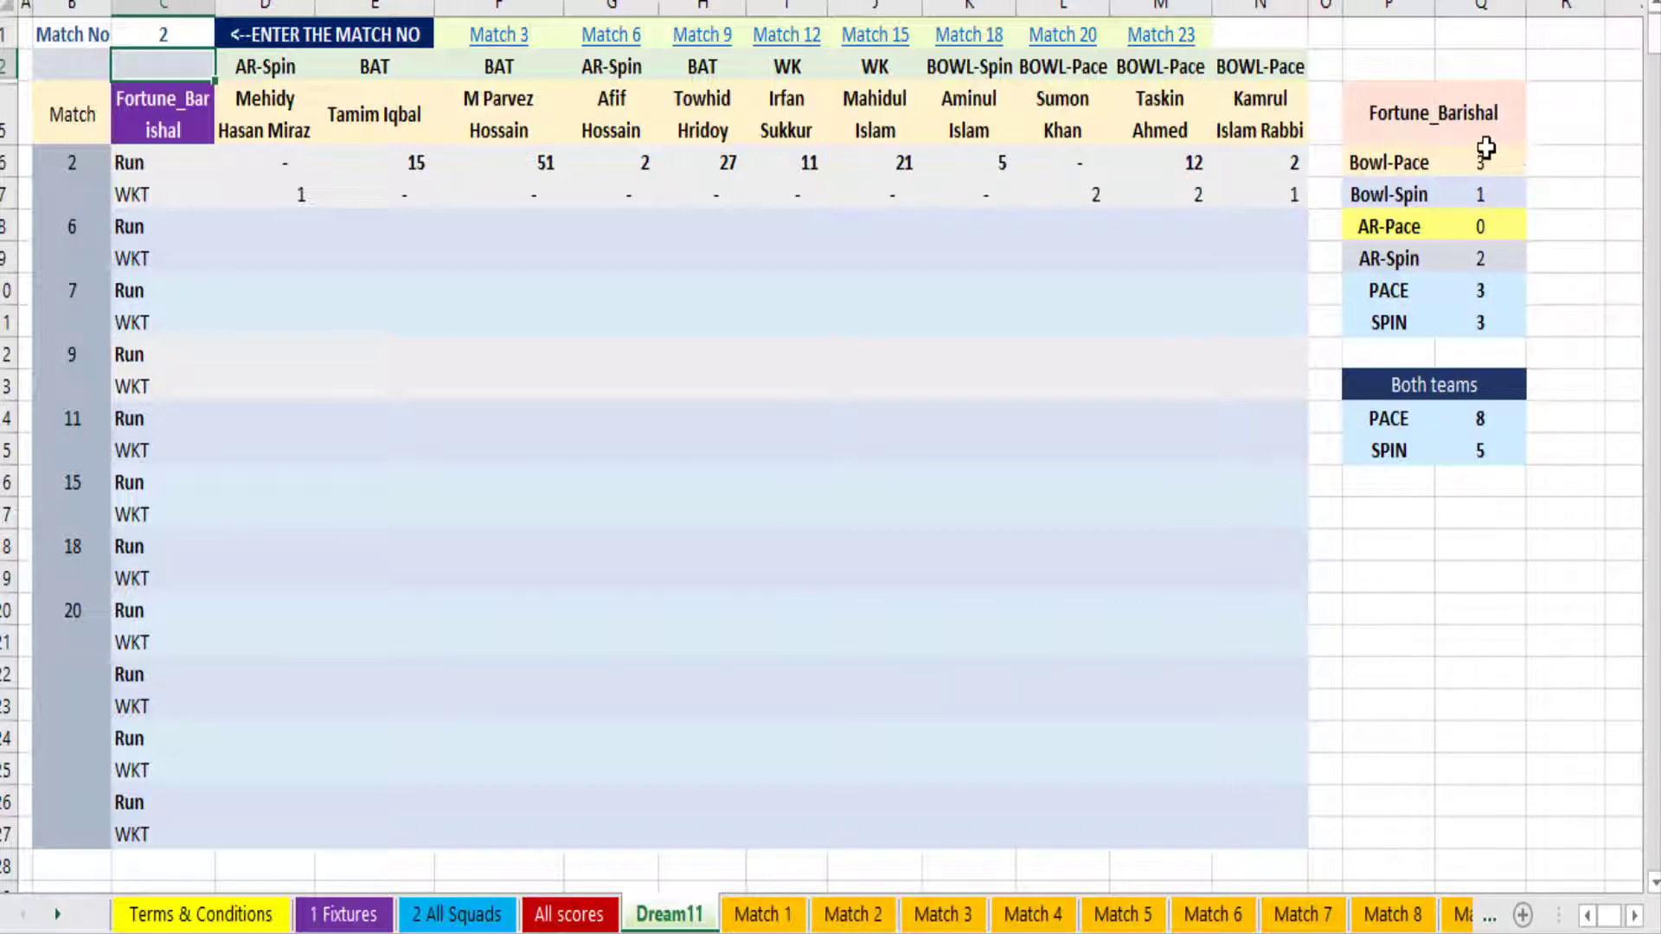
Check the wickets: Shahidul Islam 4, Hasan Mahmud 2, Shafiul Islam 2, then scroll back up.
scroll(675, 519, "down", 3)
scroll(675, 519, "down", 3)
scroll(675, 519, "up", 6)
scroll(1424, 537, "down", 1)
scroll(1426, 536, "down", 7)
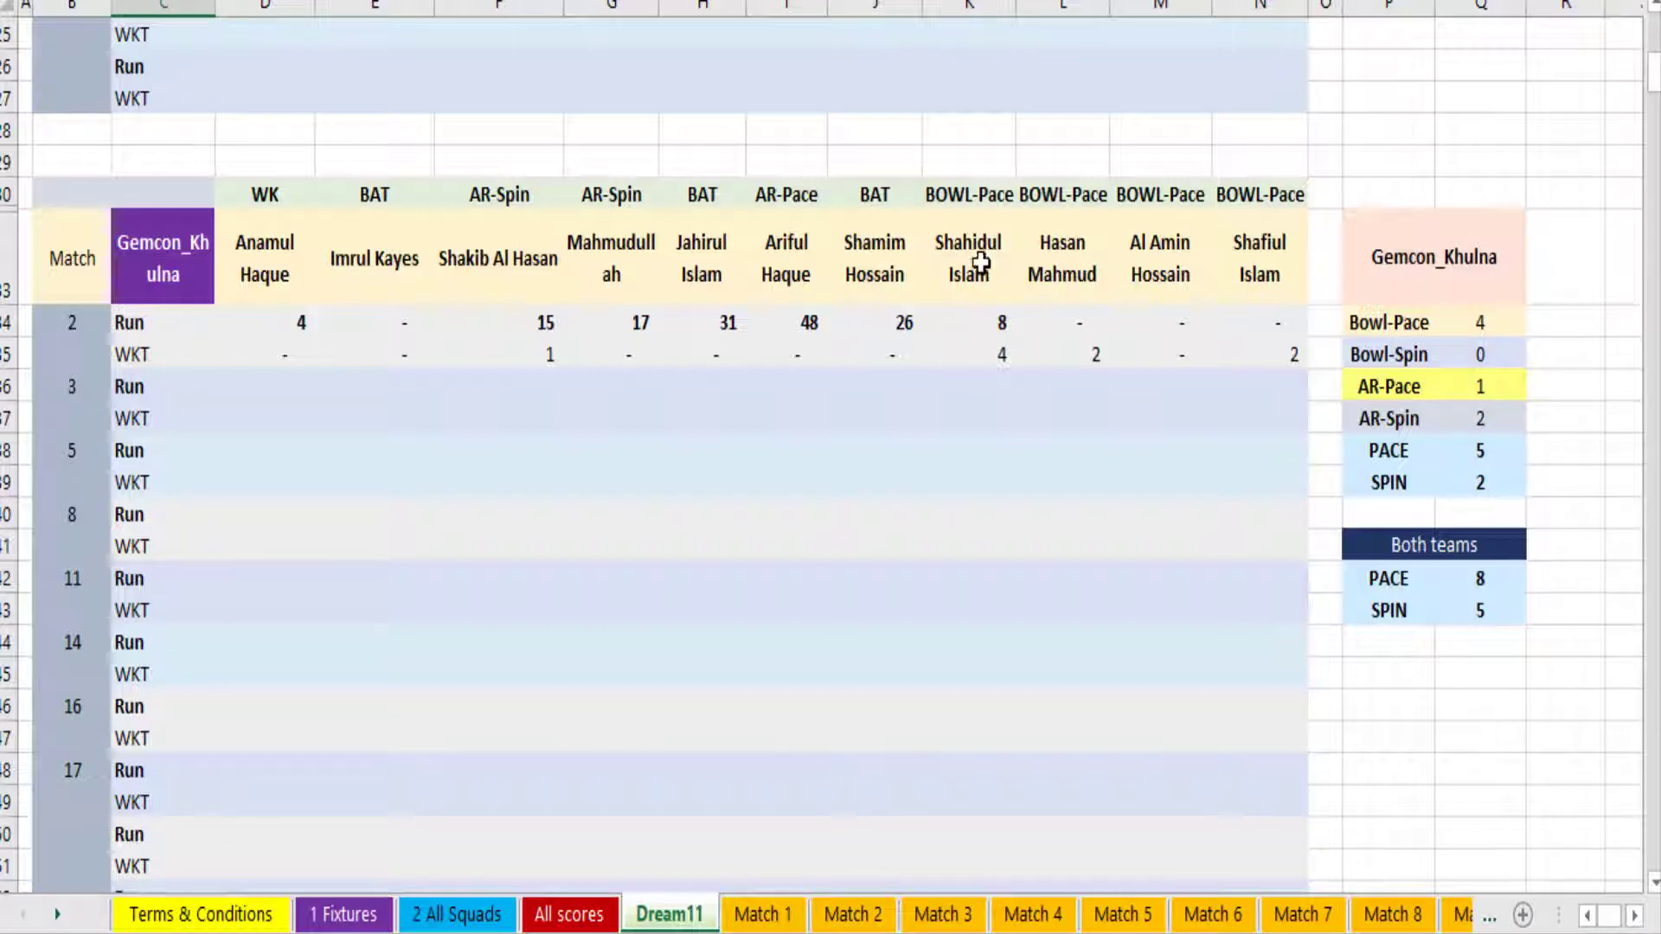
left_click(991, 354)
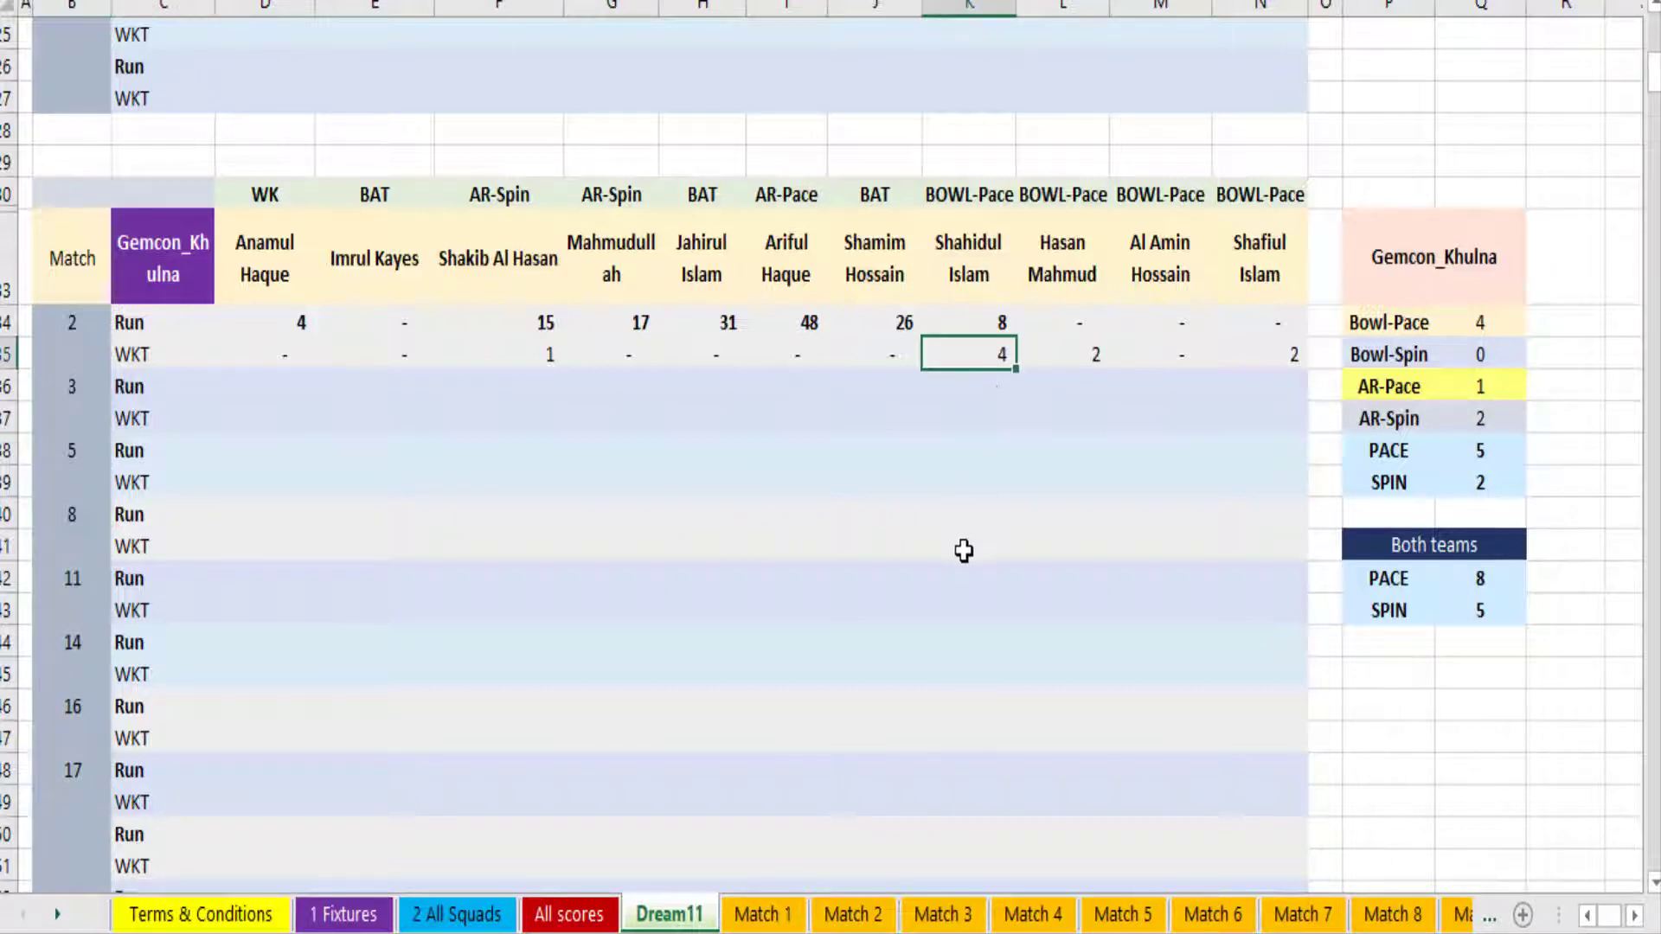
left_click(1091, 362)
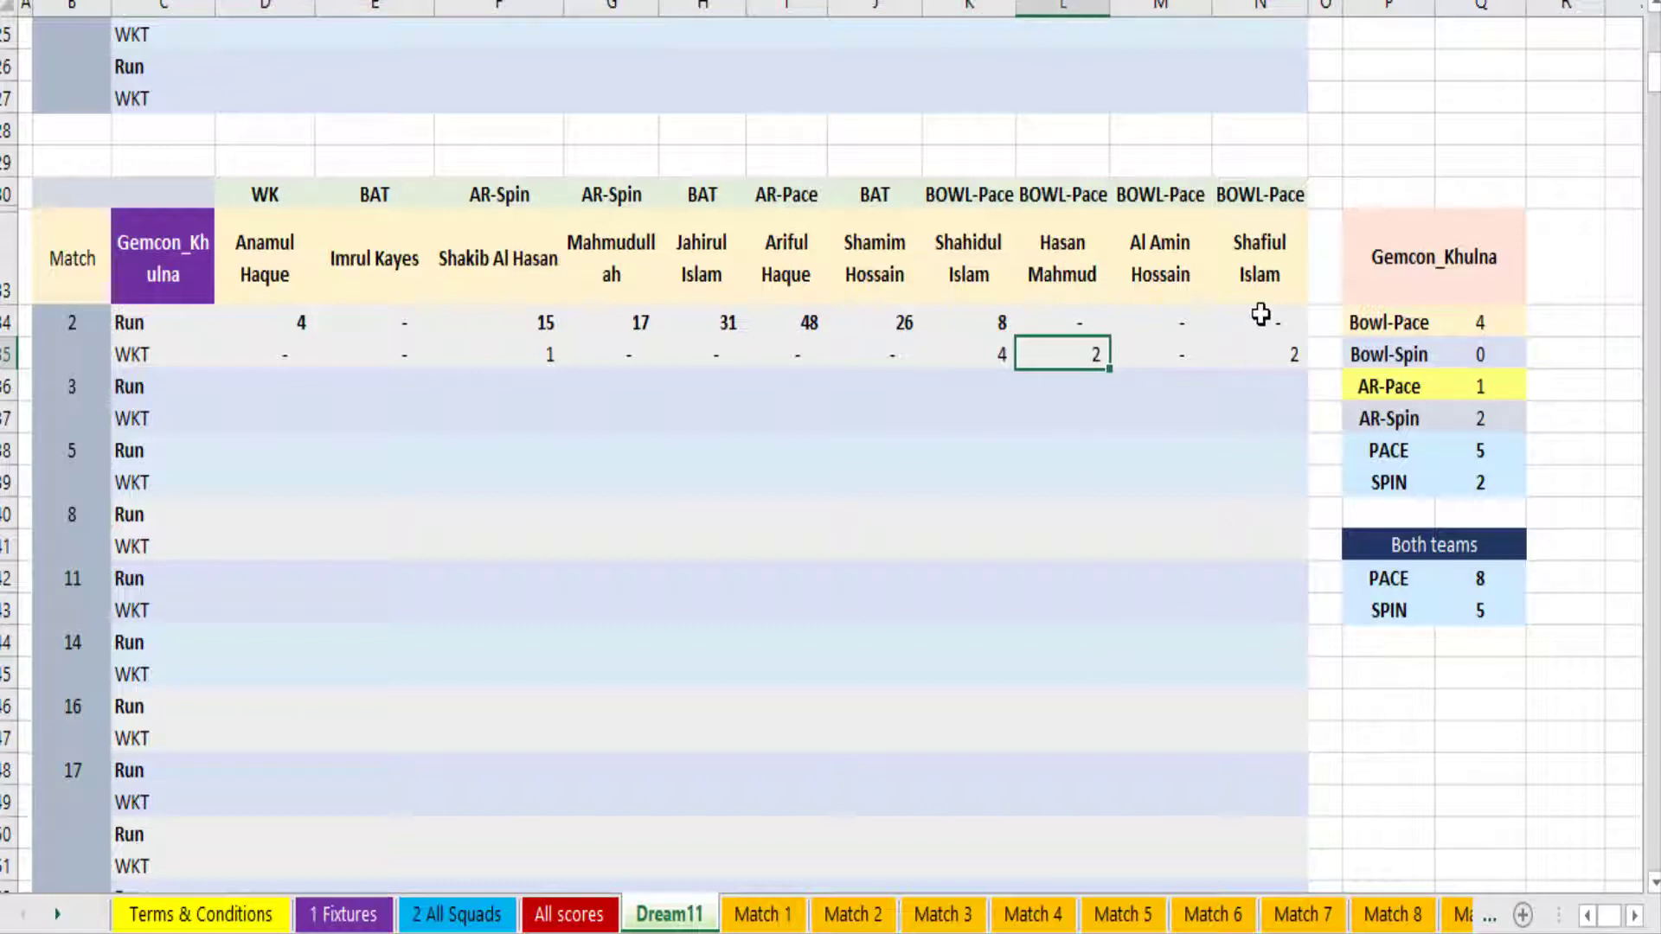
left_click(1283, 362)
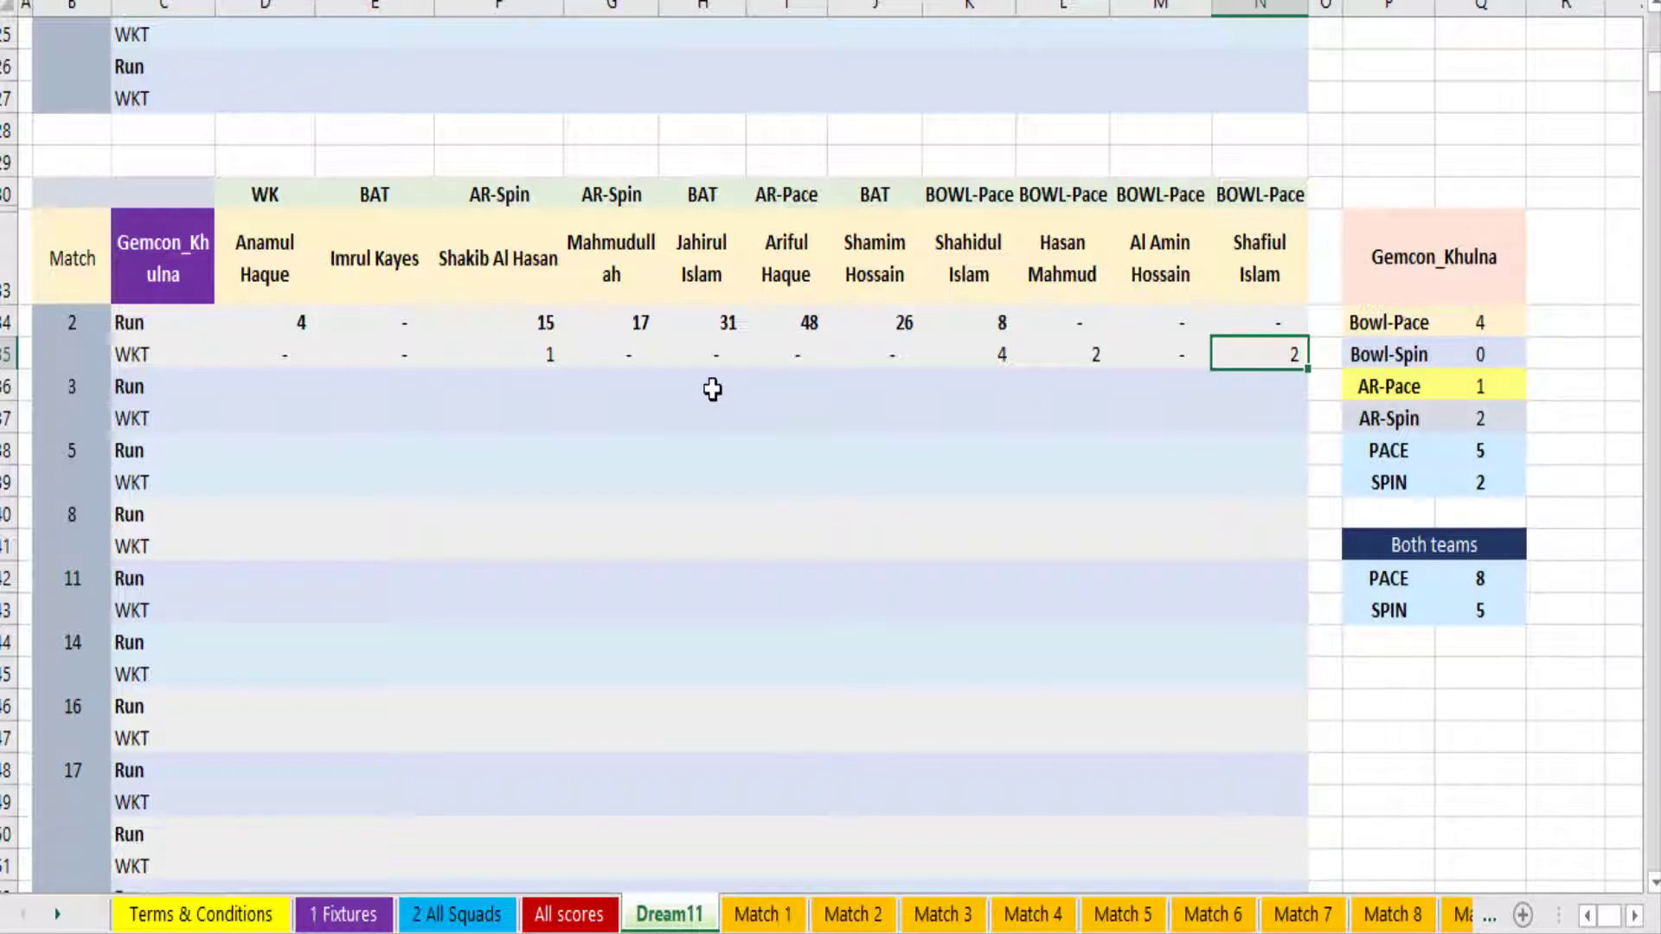
scroll(712, 389, "up", 2)
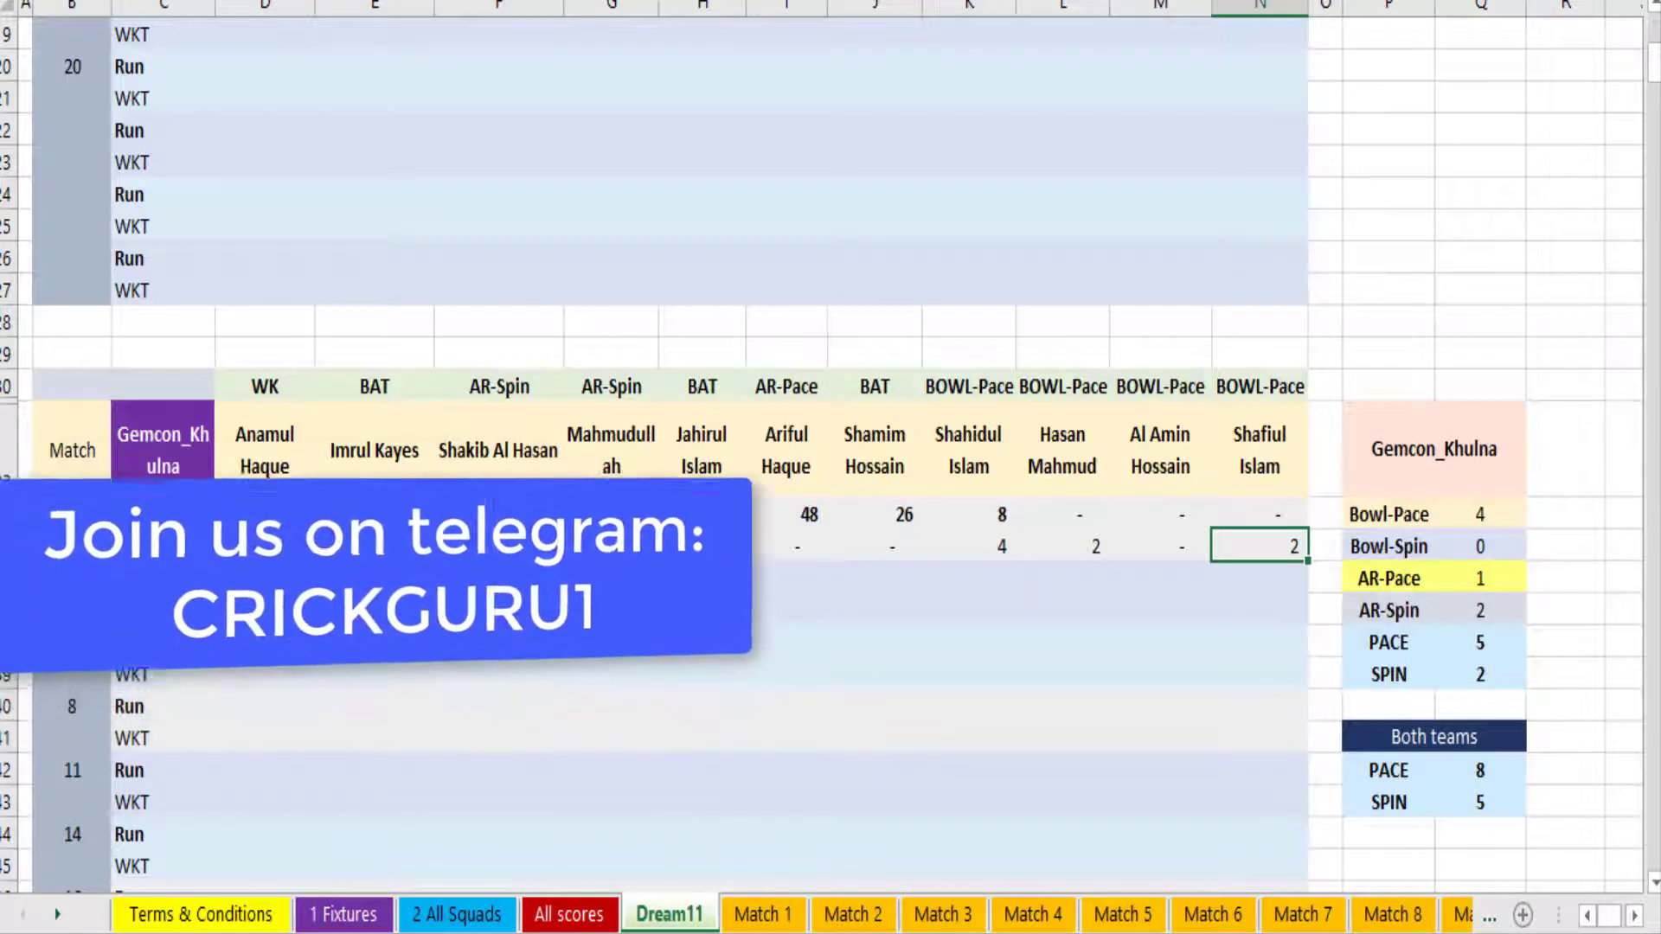
scroll(932, 164, "up", 1)
scroll(932, 164, "up", 5)
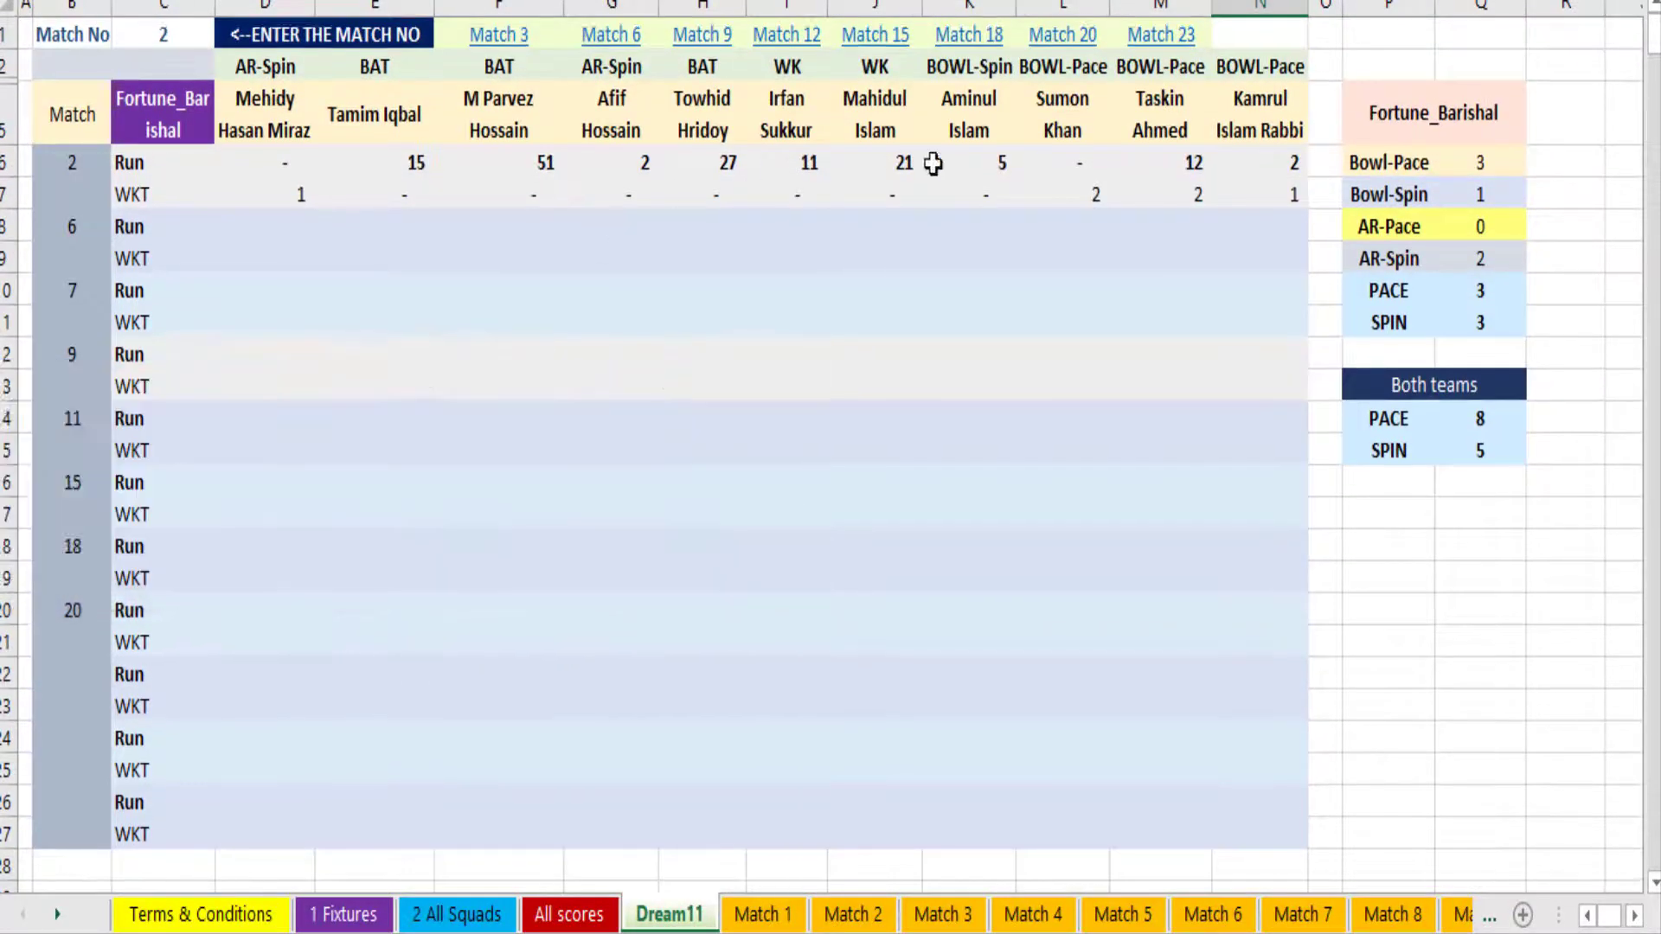
left_click(883, 914)
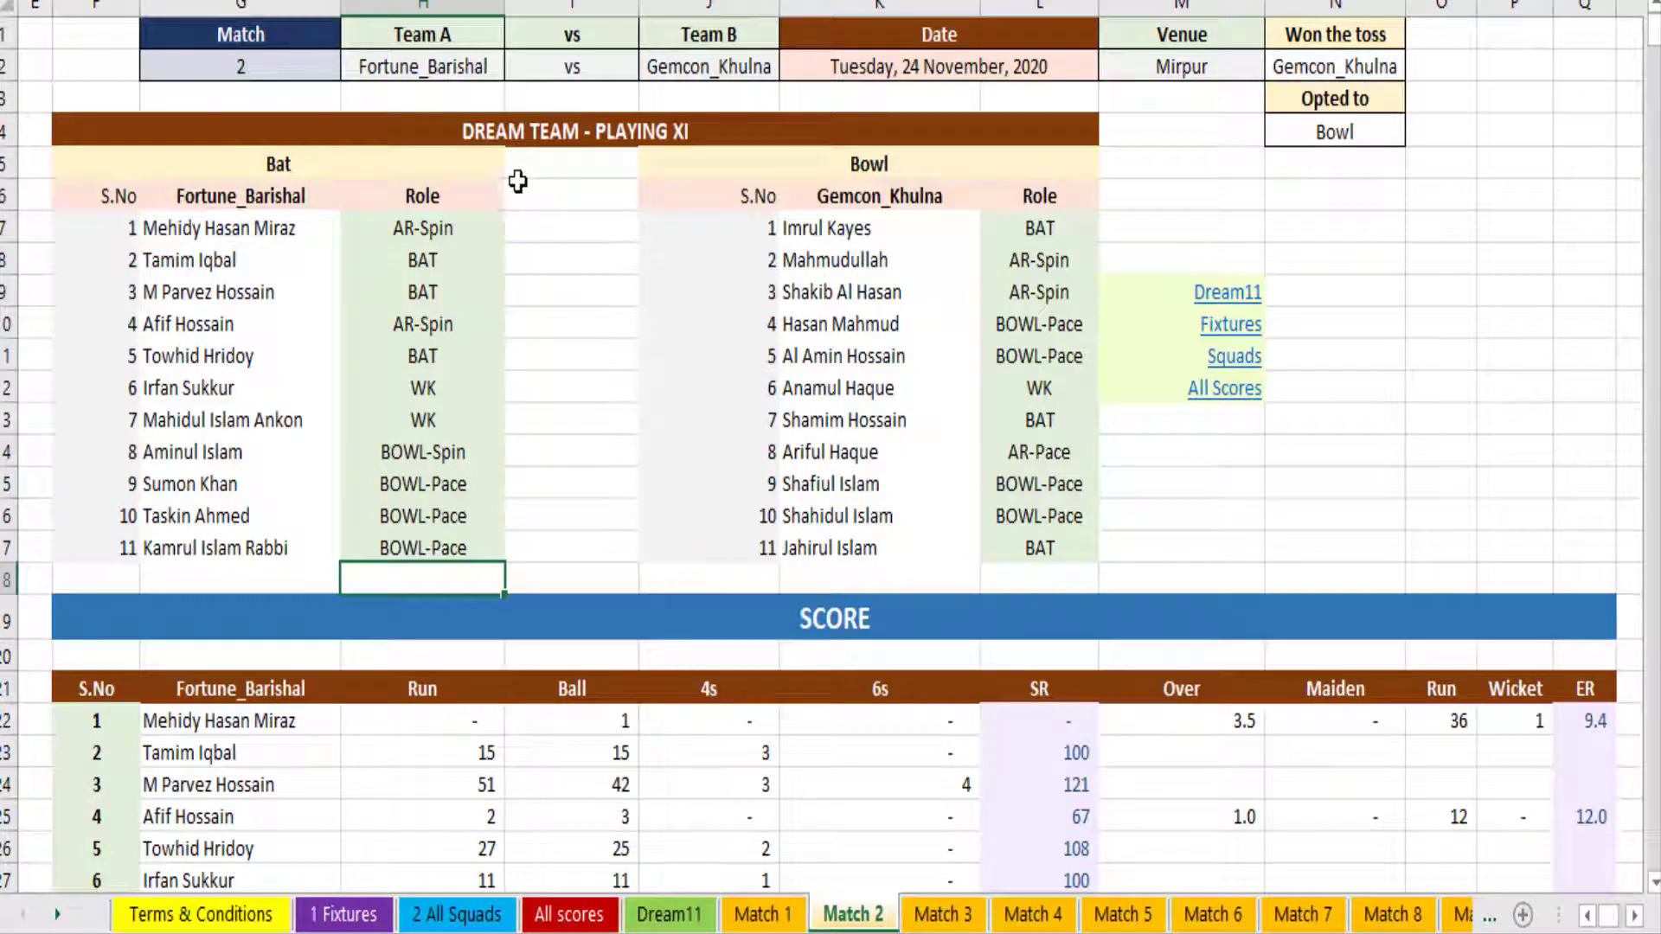
scroll(595, 617, "down", 1)
scroll(595, 617, "down", 3)
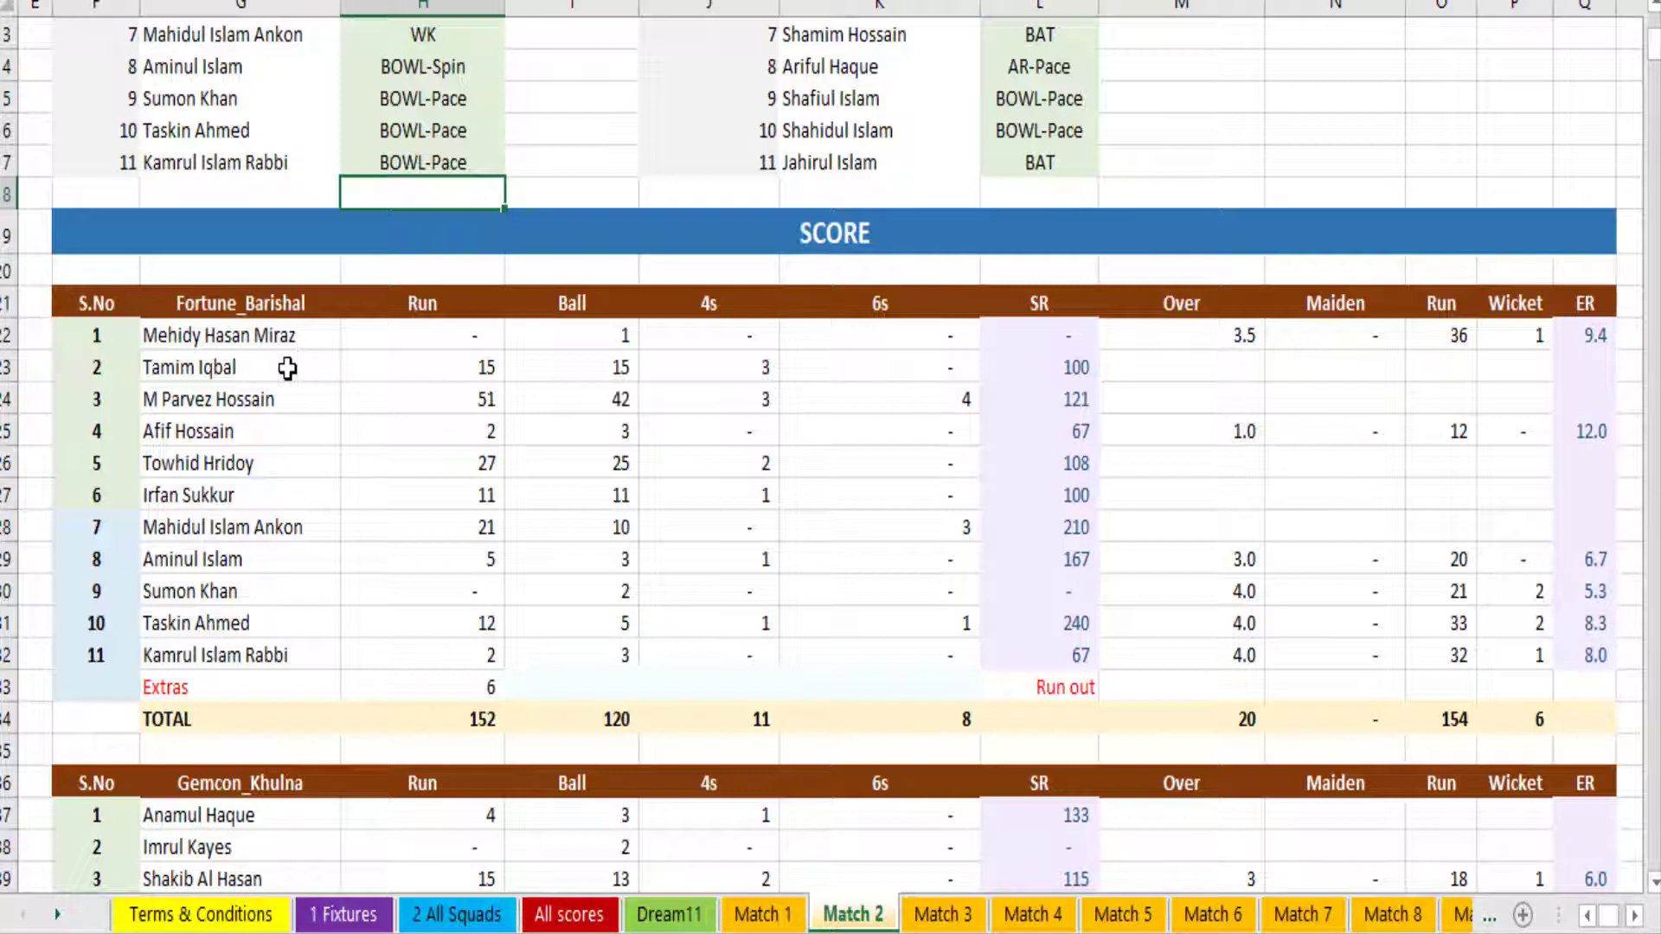
left_click(404, 336)
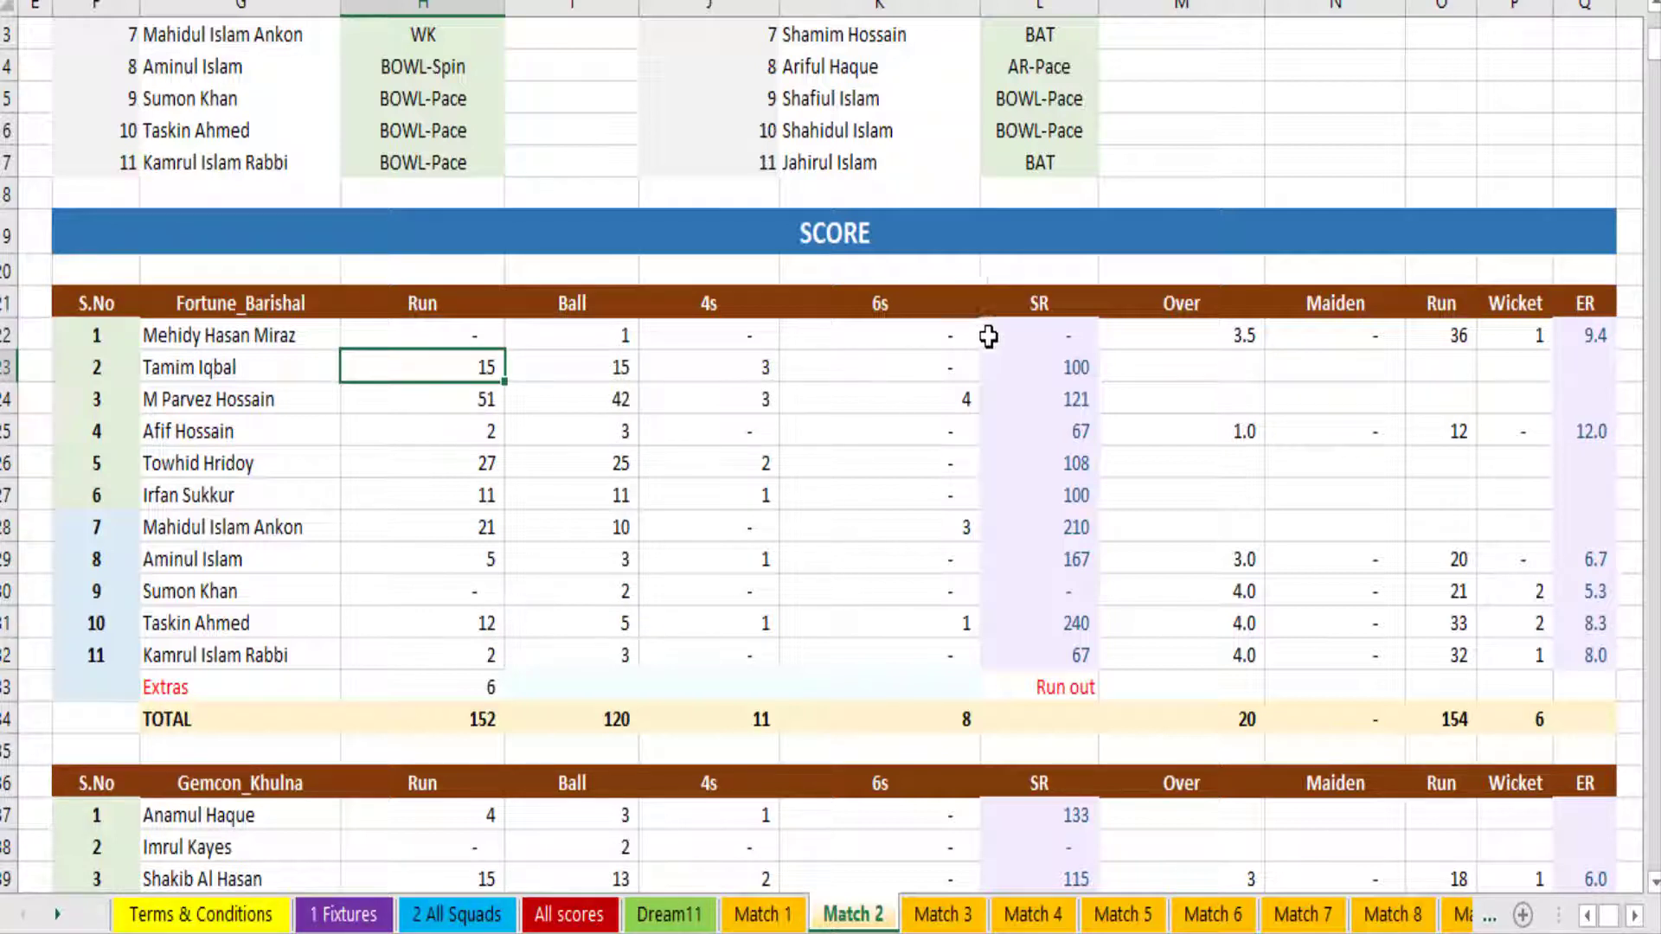
left_click(1071, 368)
left_click(427, 399)
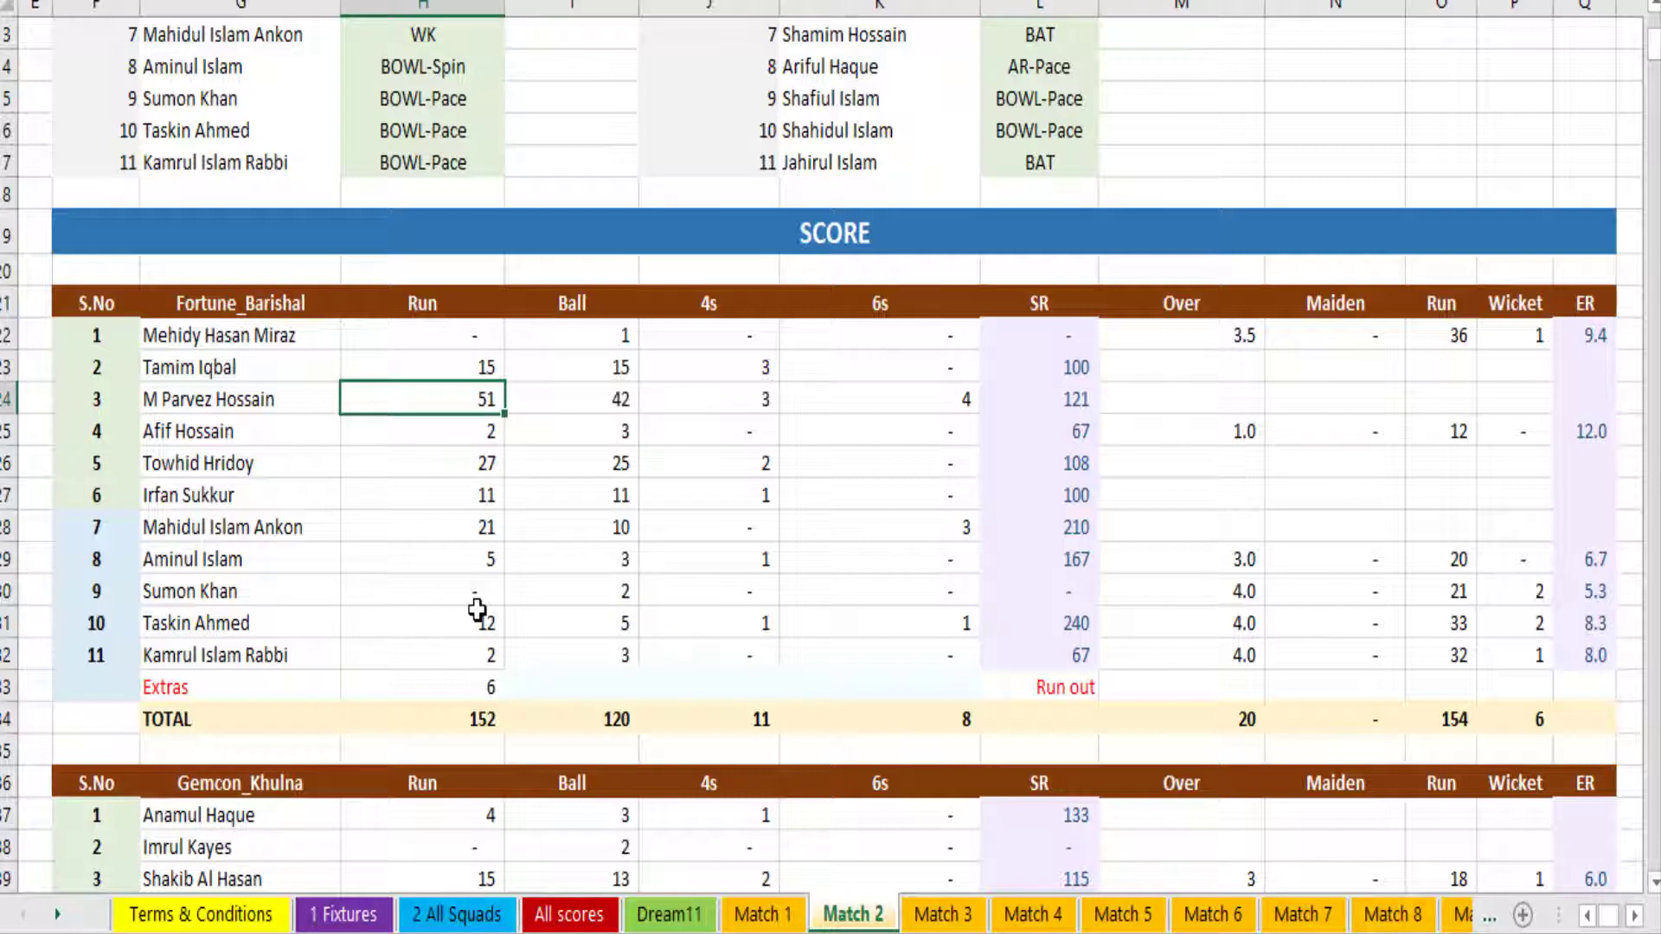
left_click(1030, 407)
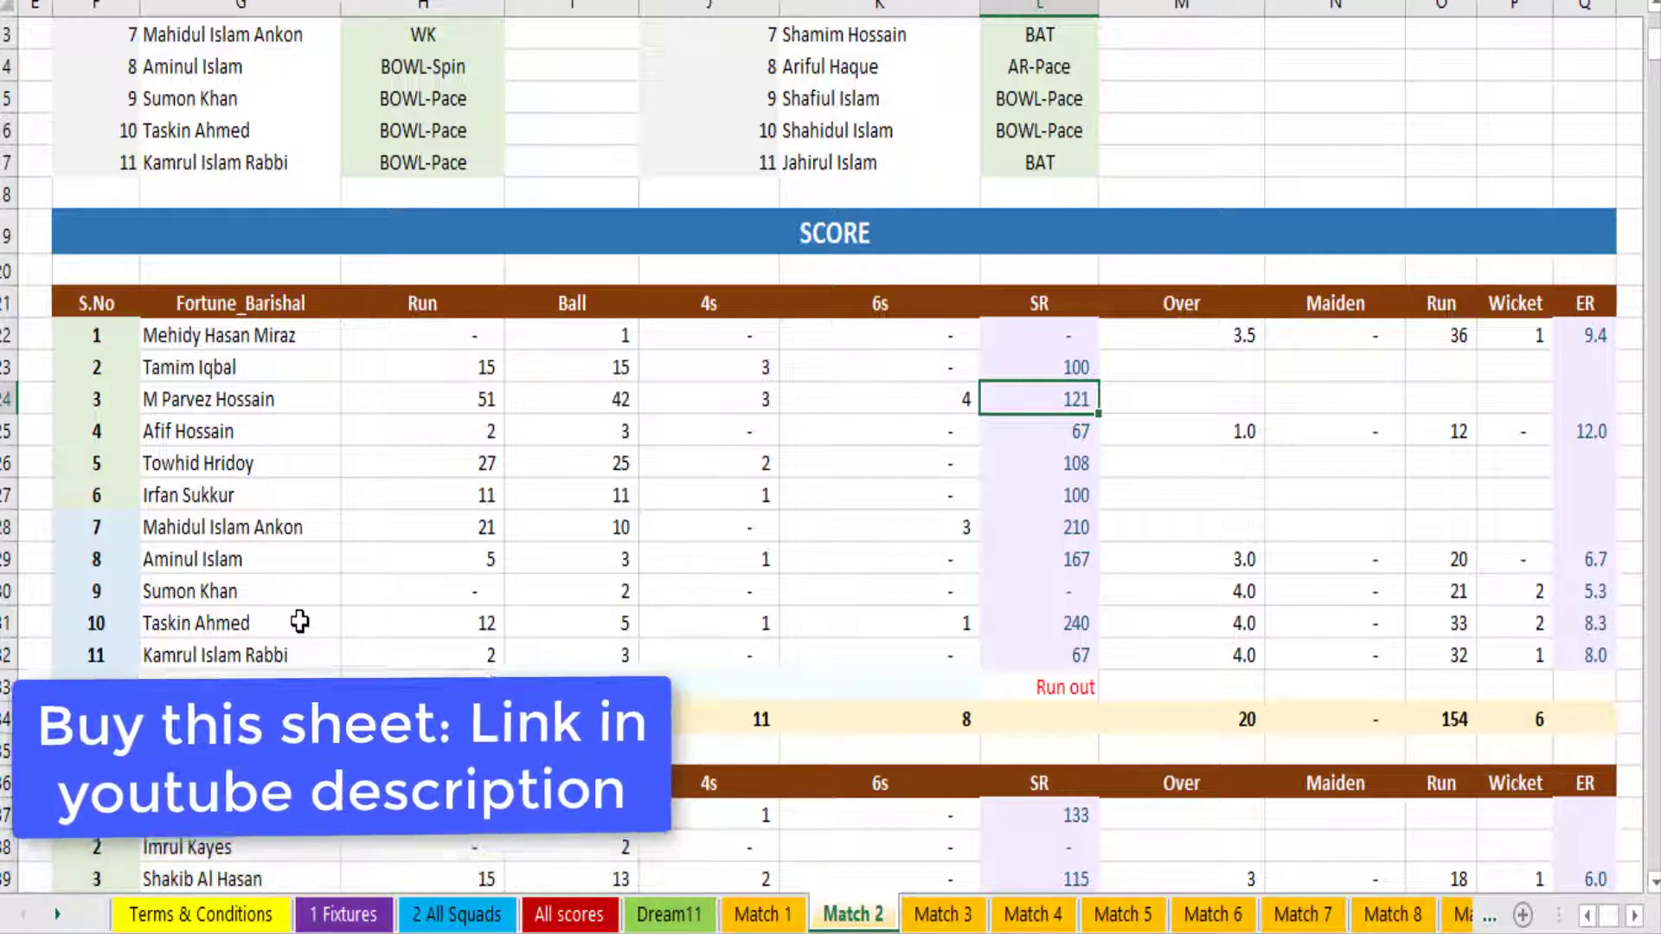
Return to the Dream11 sheet and scroll through both teams' match 2 figures.
left_click(669, 915)
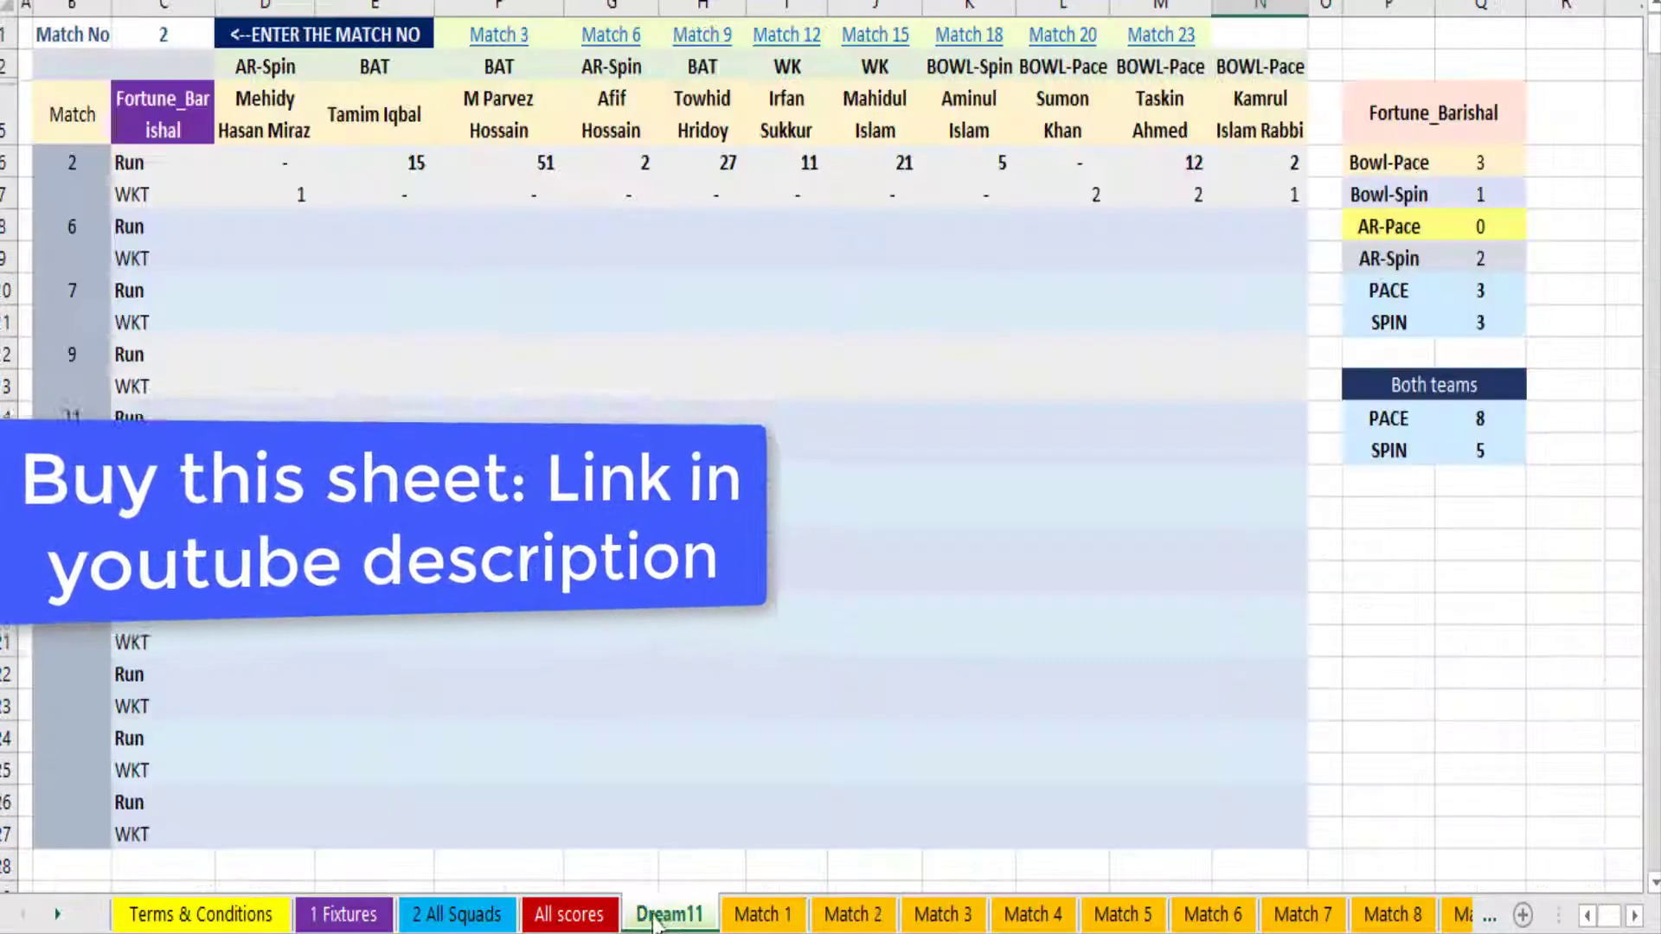
scroll(791, 412, "down", 6)
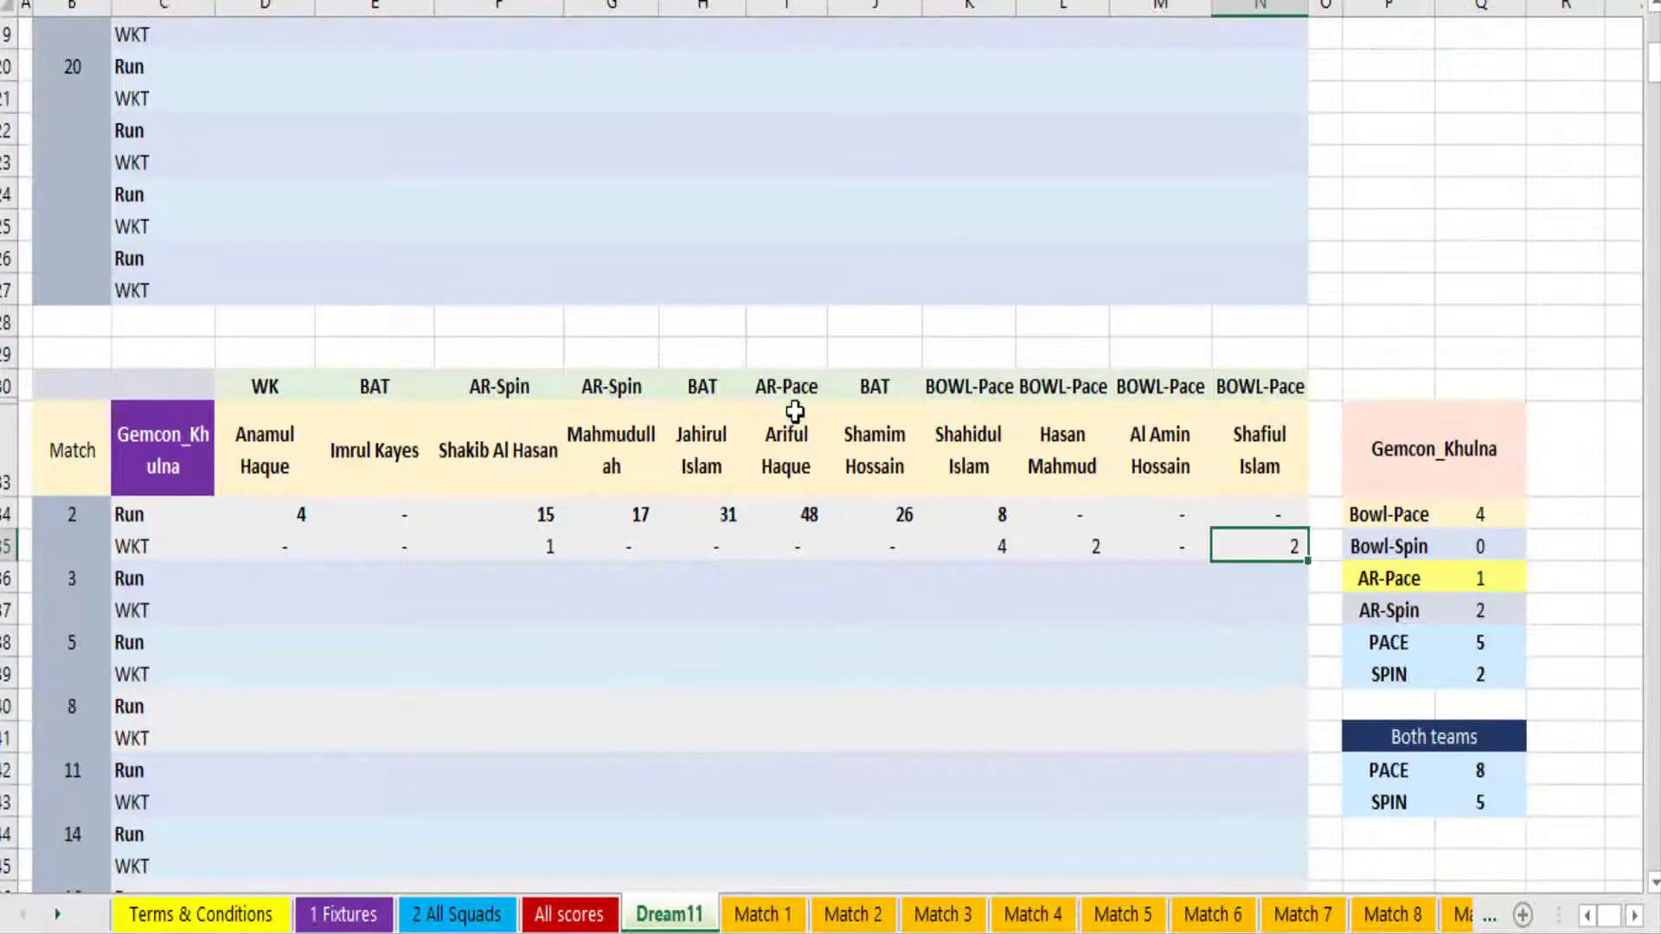
scroll(951, 474, "up", 6)
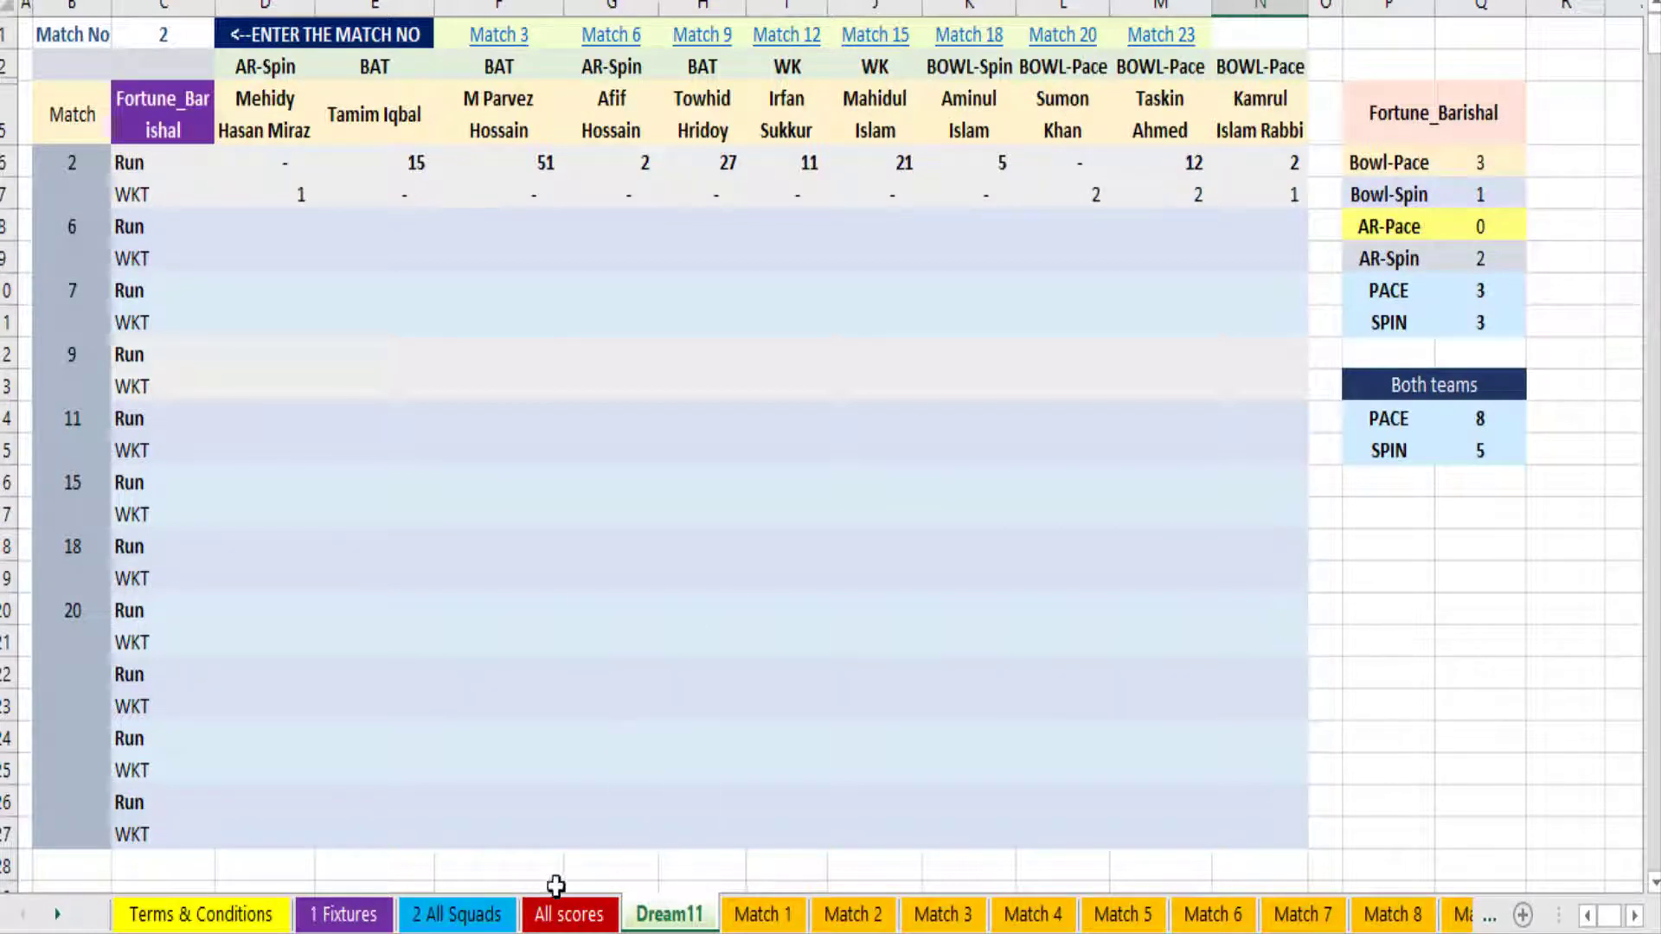
left_click(852, 914)
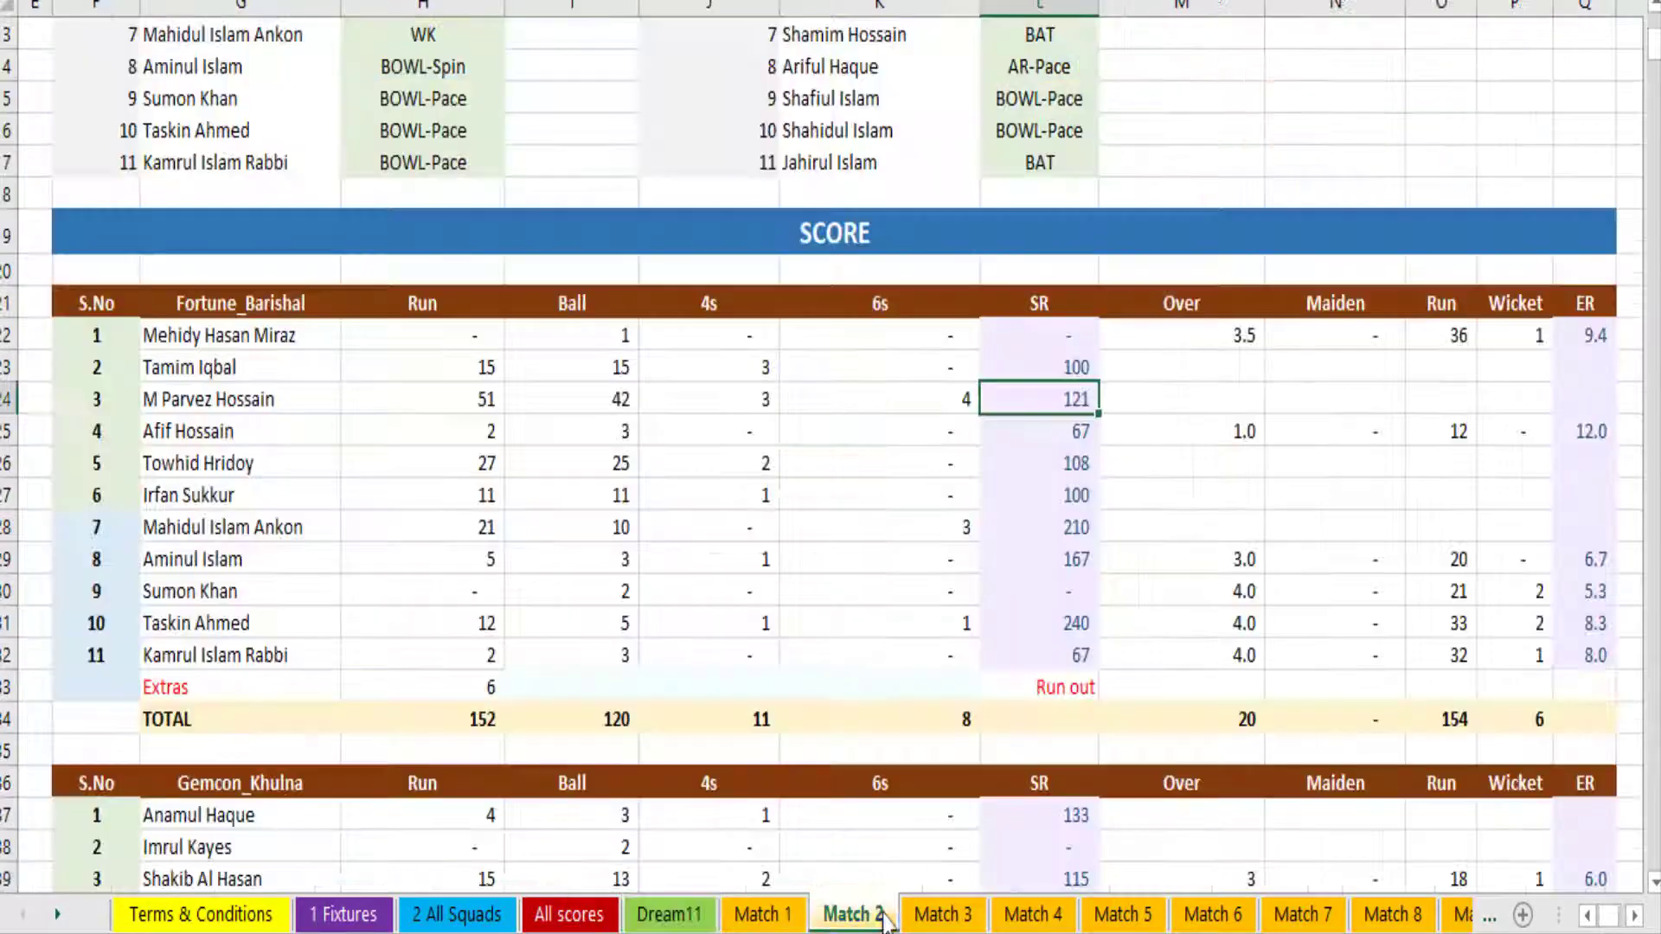
scroll(811, 605, "down", 1)
scroll(811, 605, "down", 4)
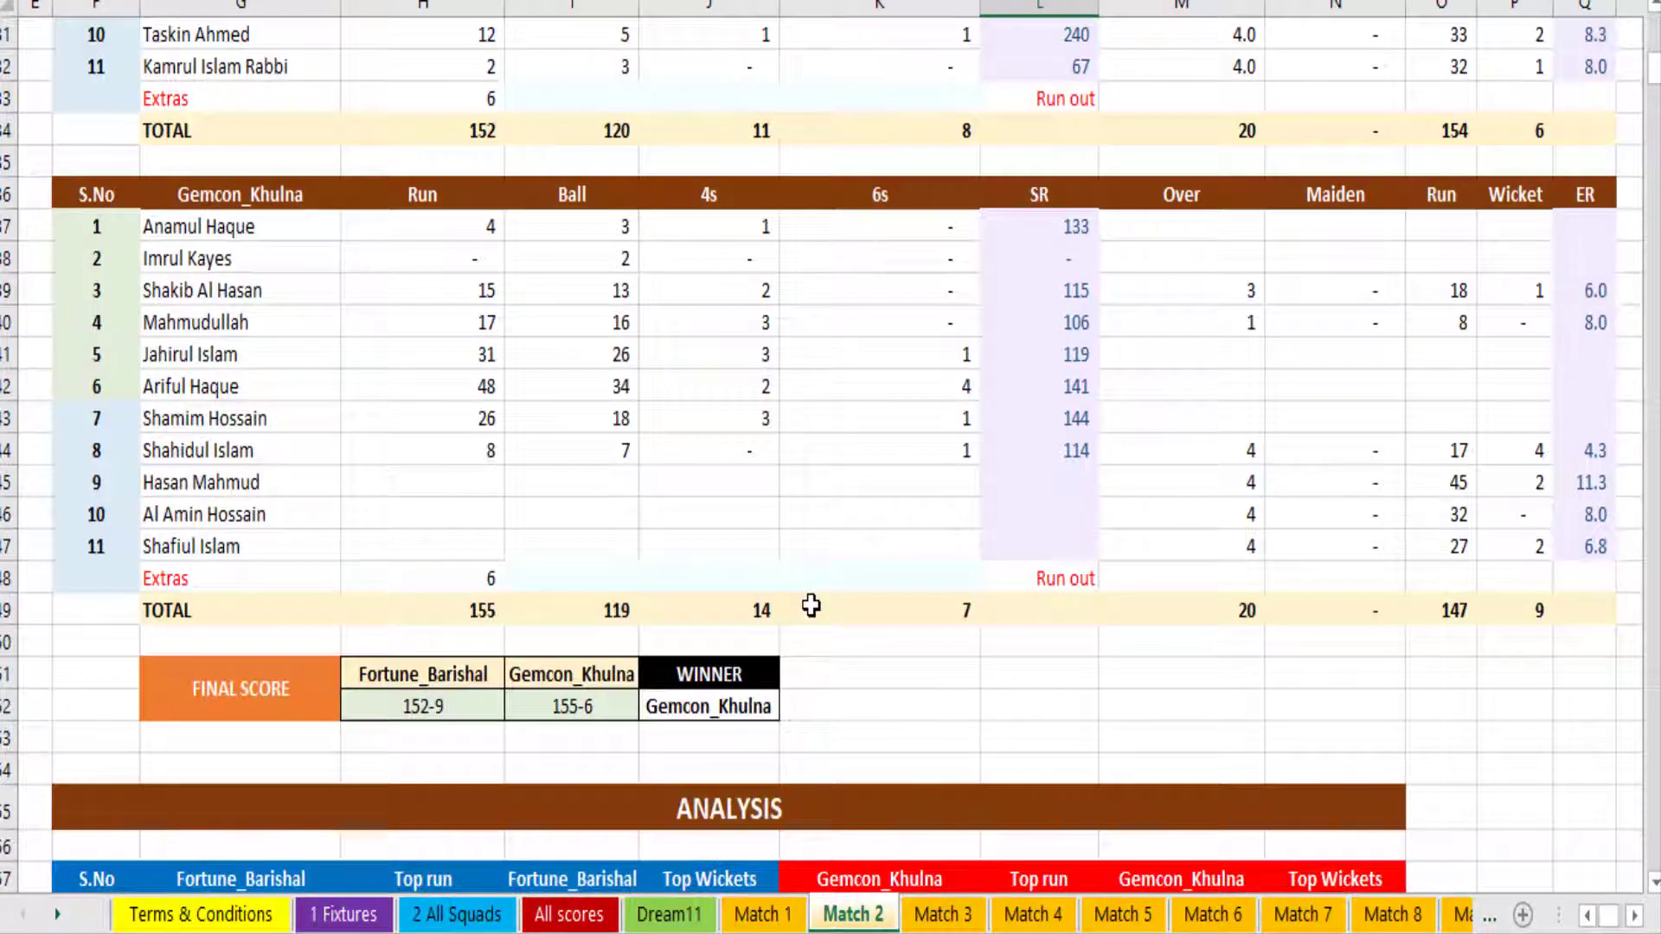
scroll(811, 604, "up", 1)
scroll(811, 605, "up", 1)
scroll(810, 605, "down", 2)
left_click(1073, 382)
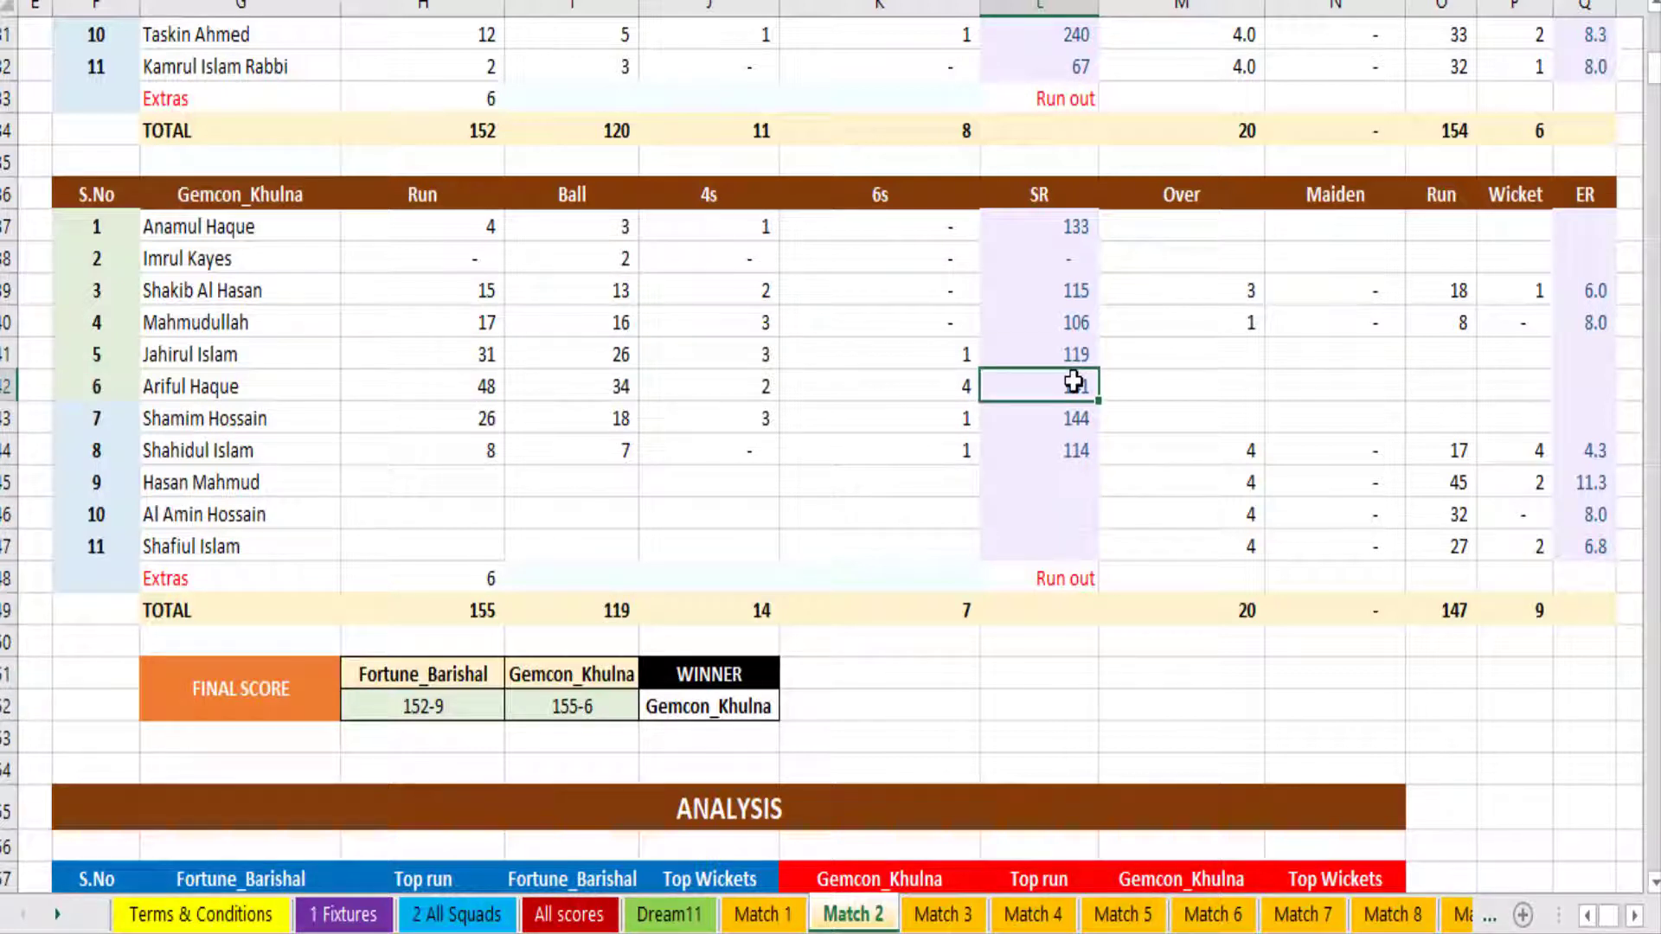
left_click(1540, 452)
type("4")
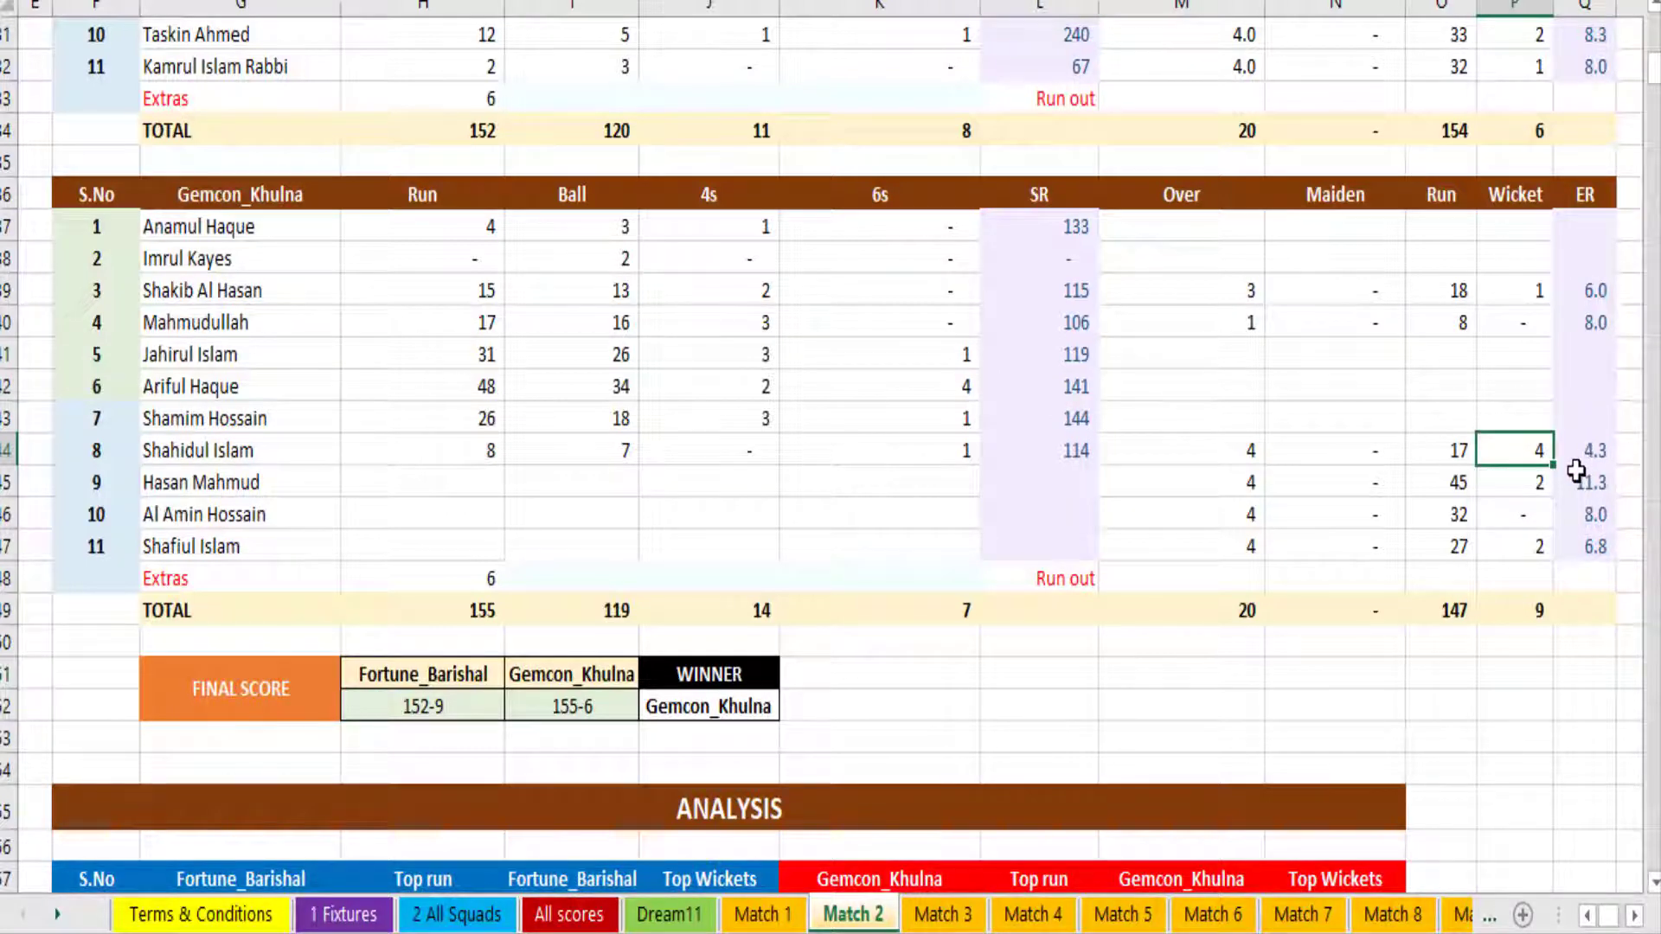
left_click(1585, 451)
scroll(647, 546, "down", 2)
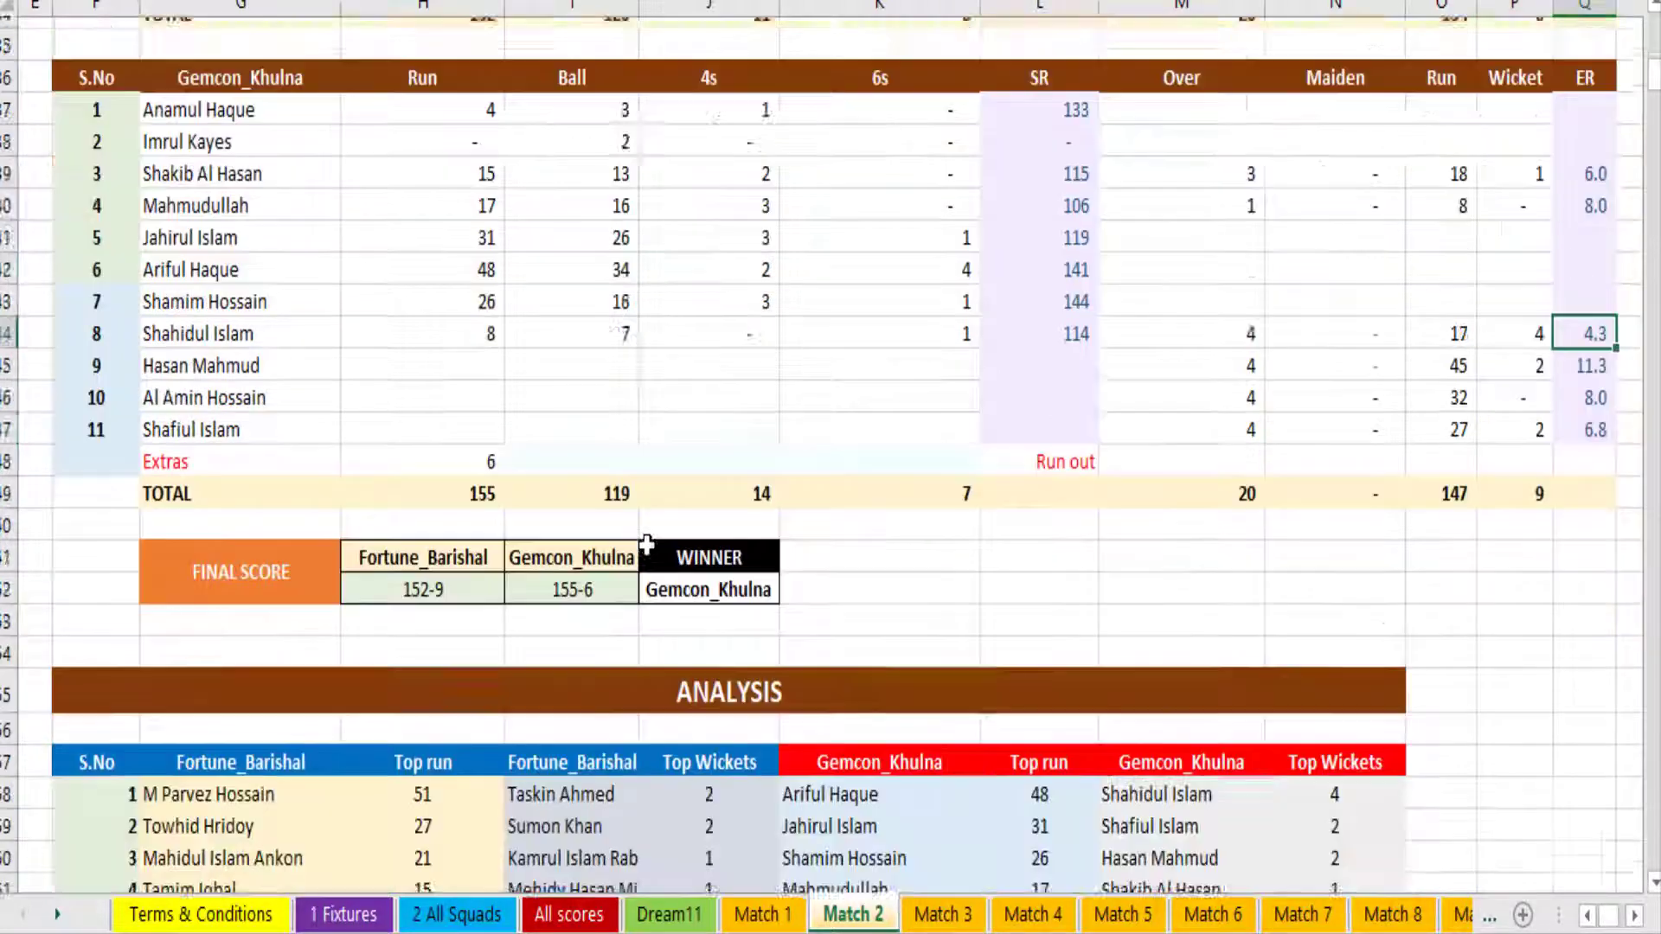
scroll(680, 406, "down", 2)
scroll(854, 420, "down", 1)
scroll(574, 368, "down", 1)
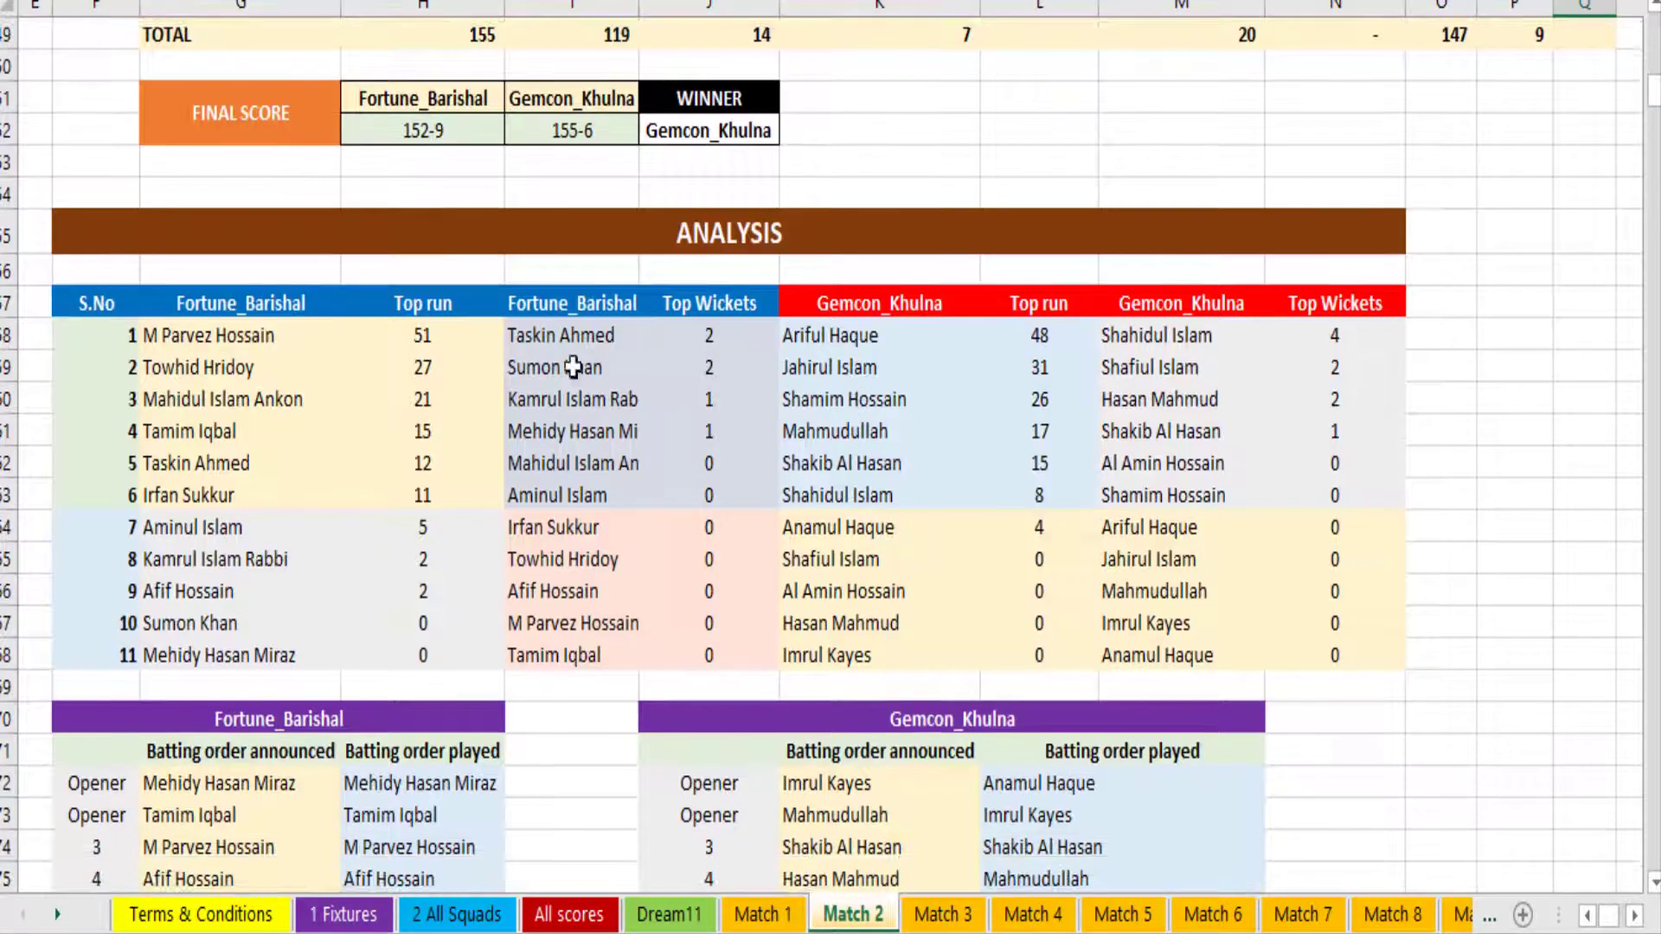
left_click(413, 343)
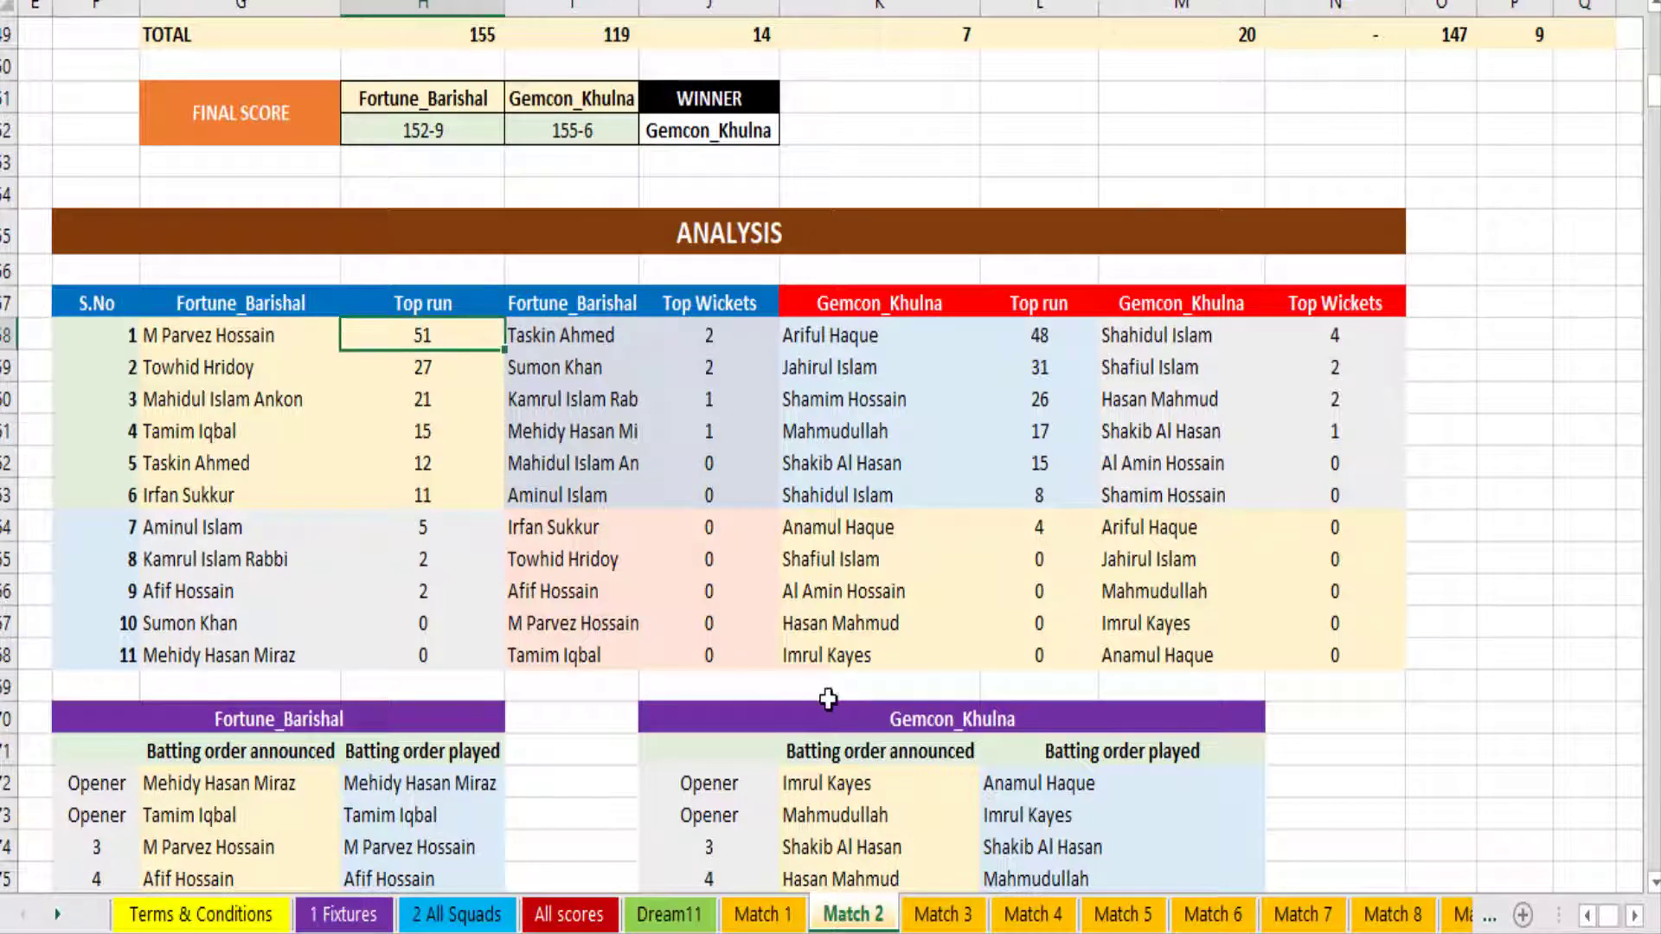
left_click(1039, 339)
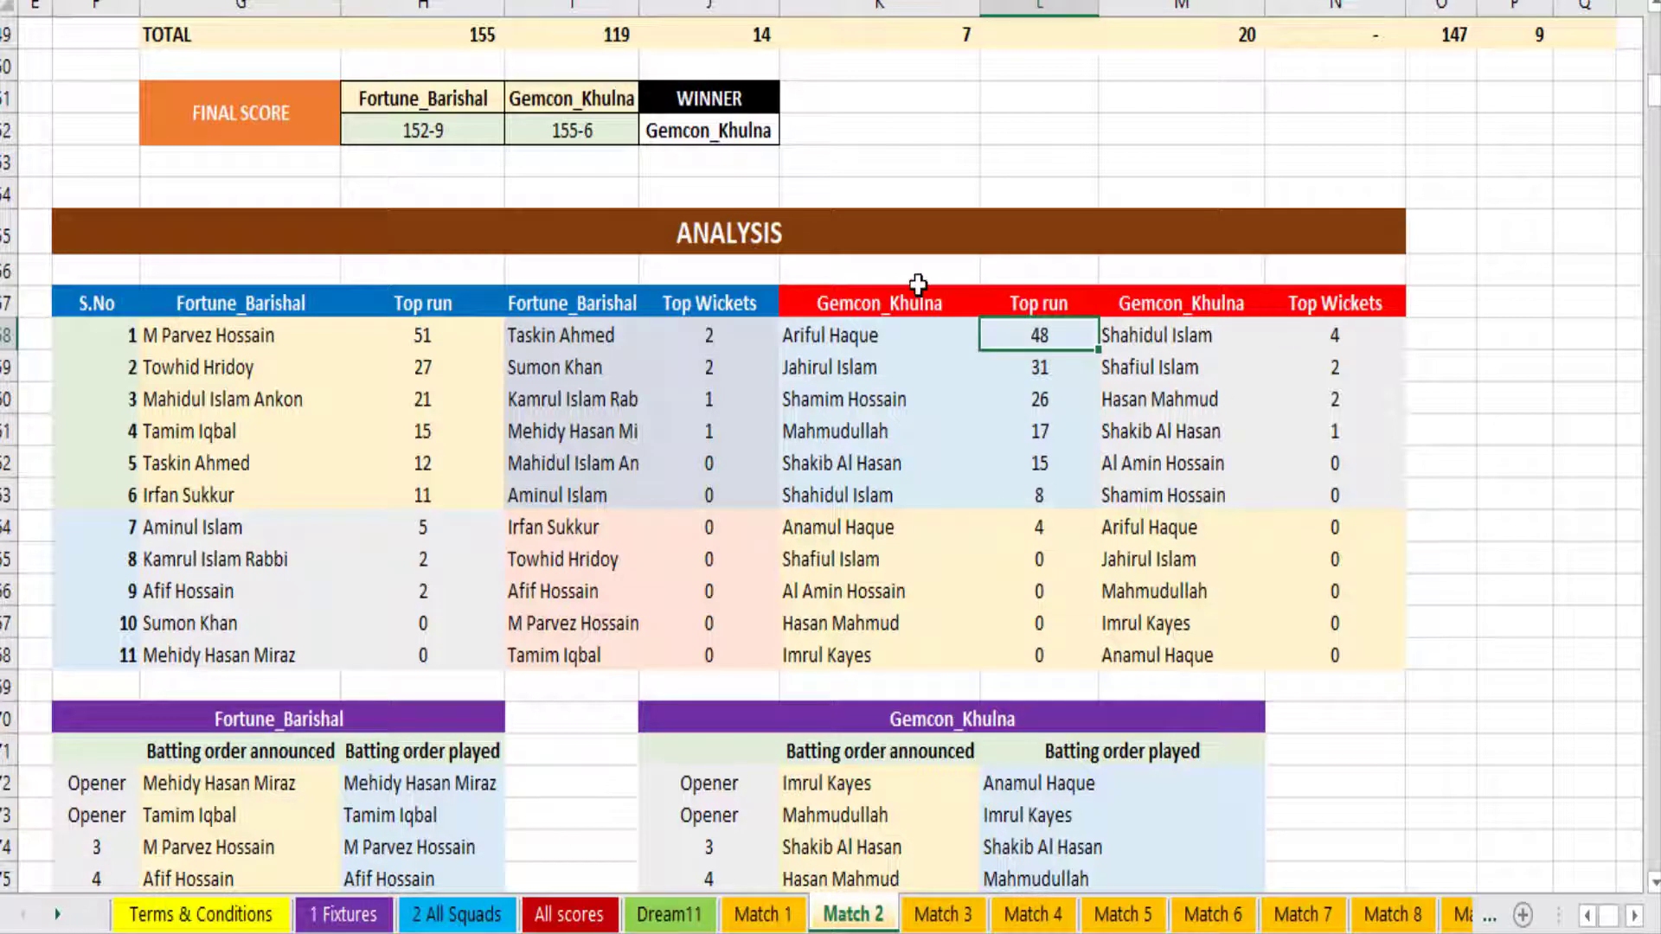
left_click(1342, 340)
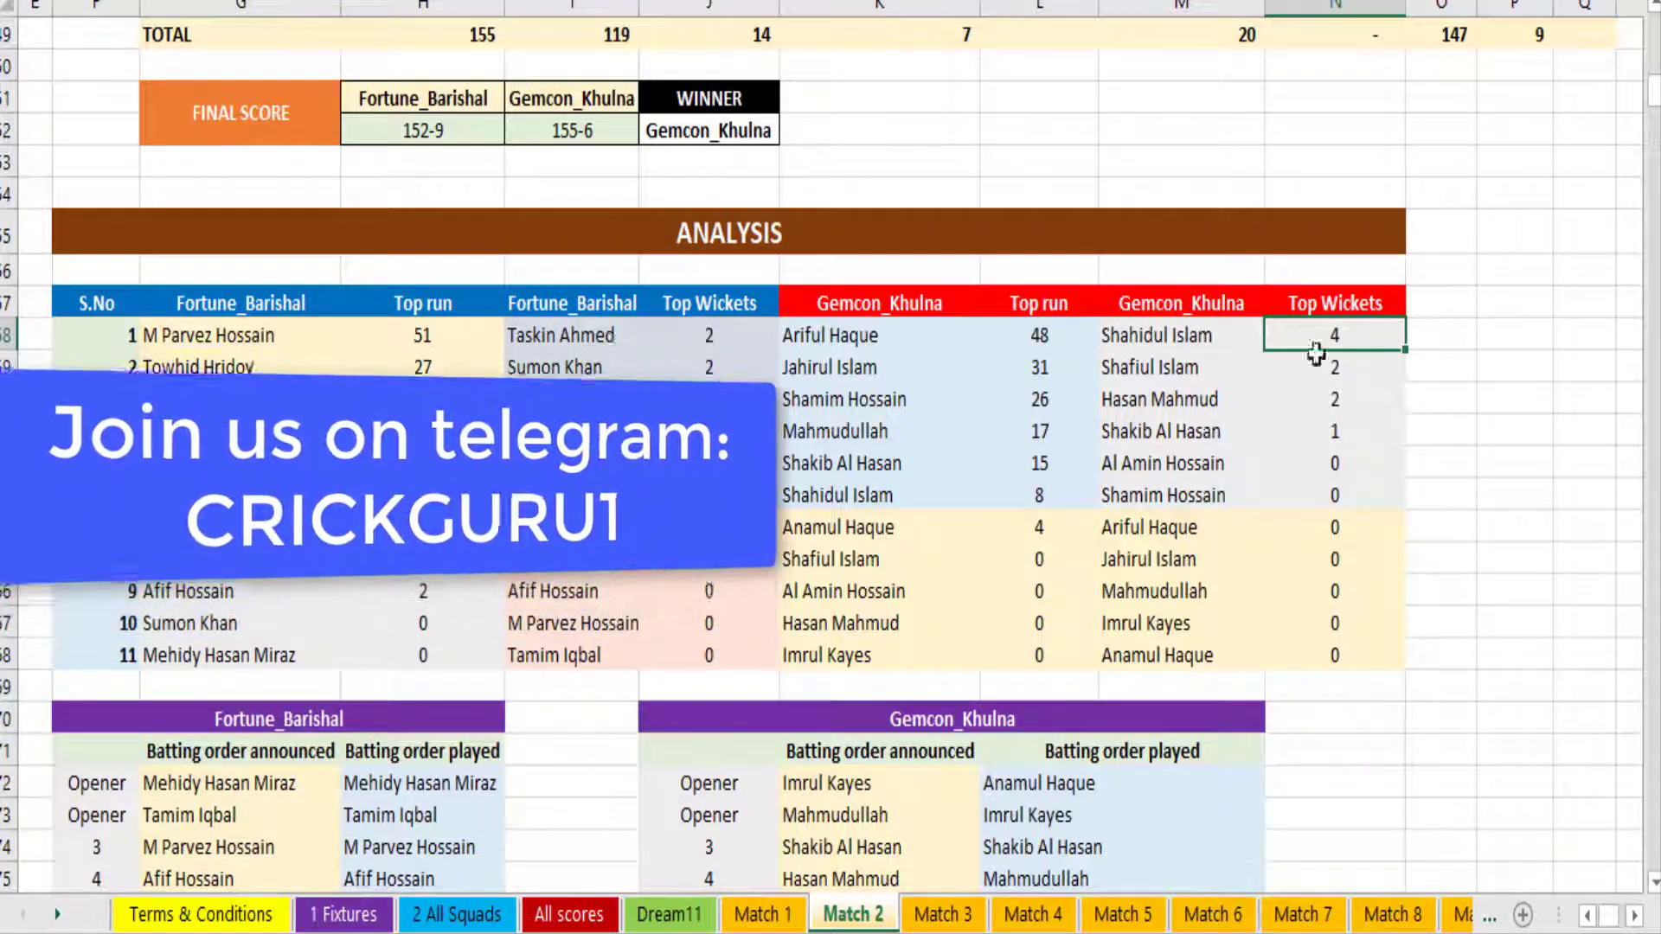
scroll(665, 519, "down", 4)
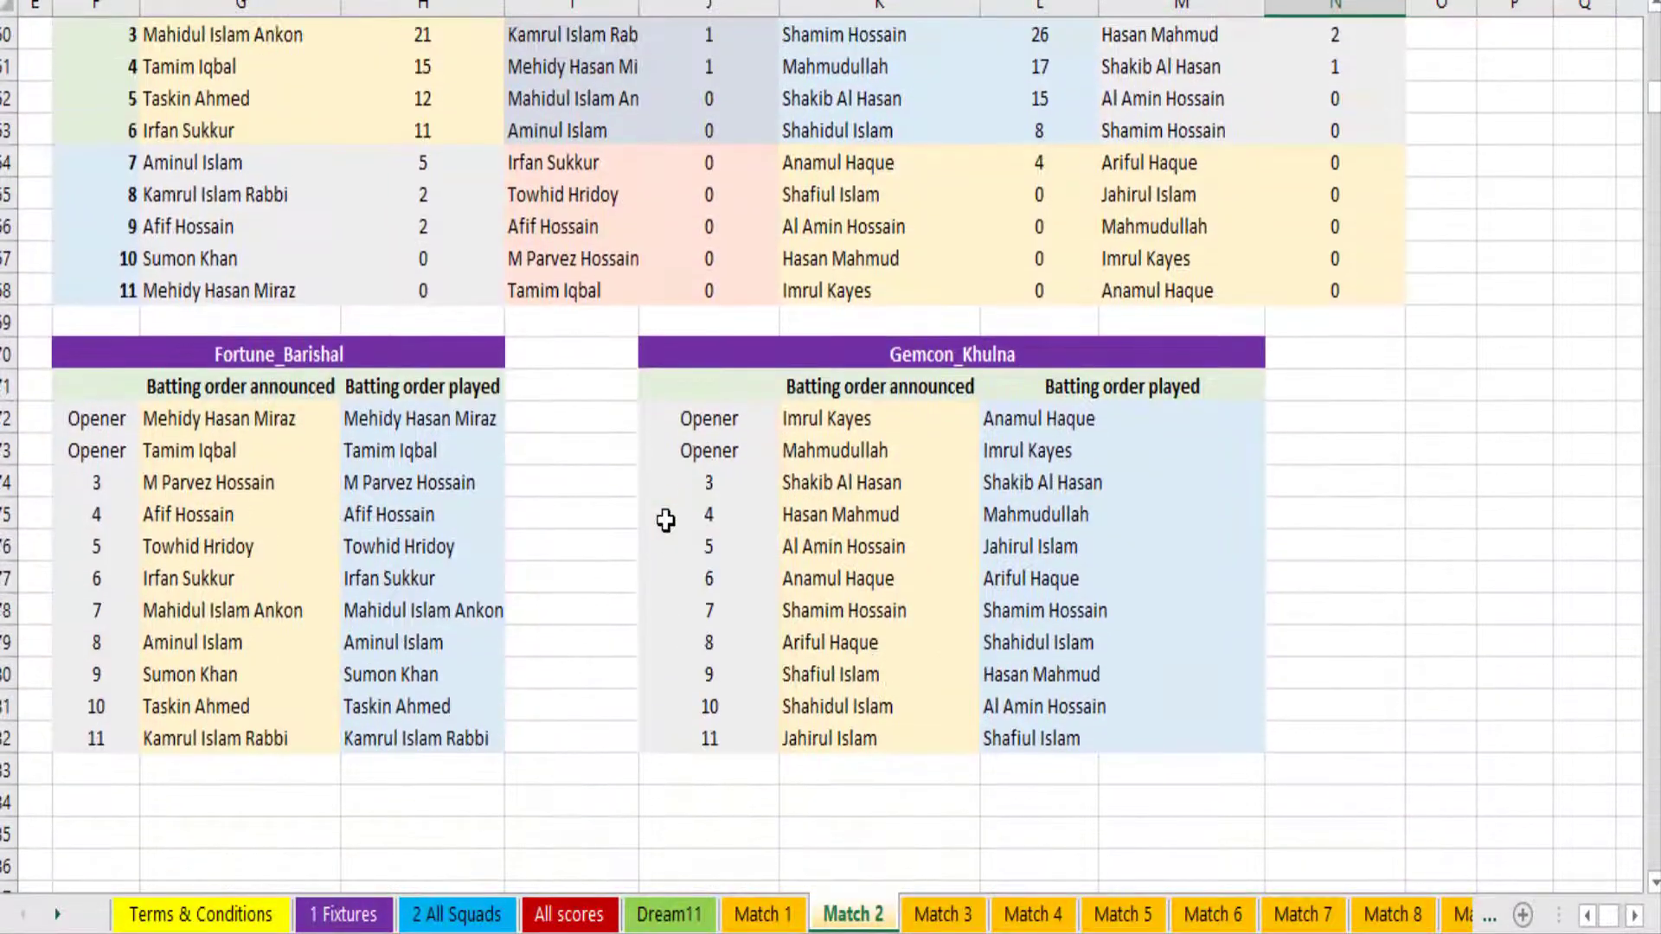
scroll(665, 519, "up", 10)
scroll(666, 519, "up", 6)
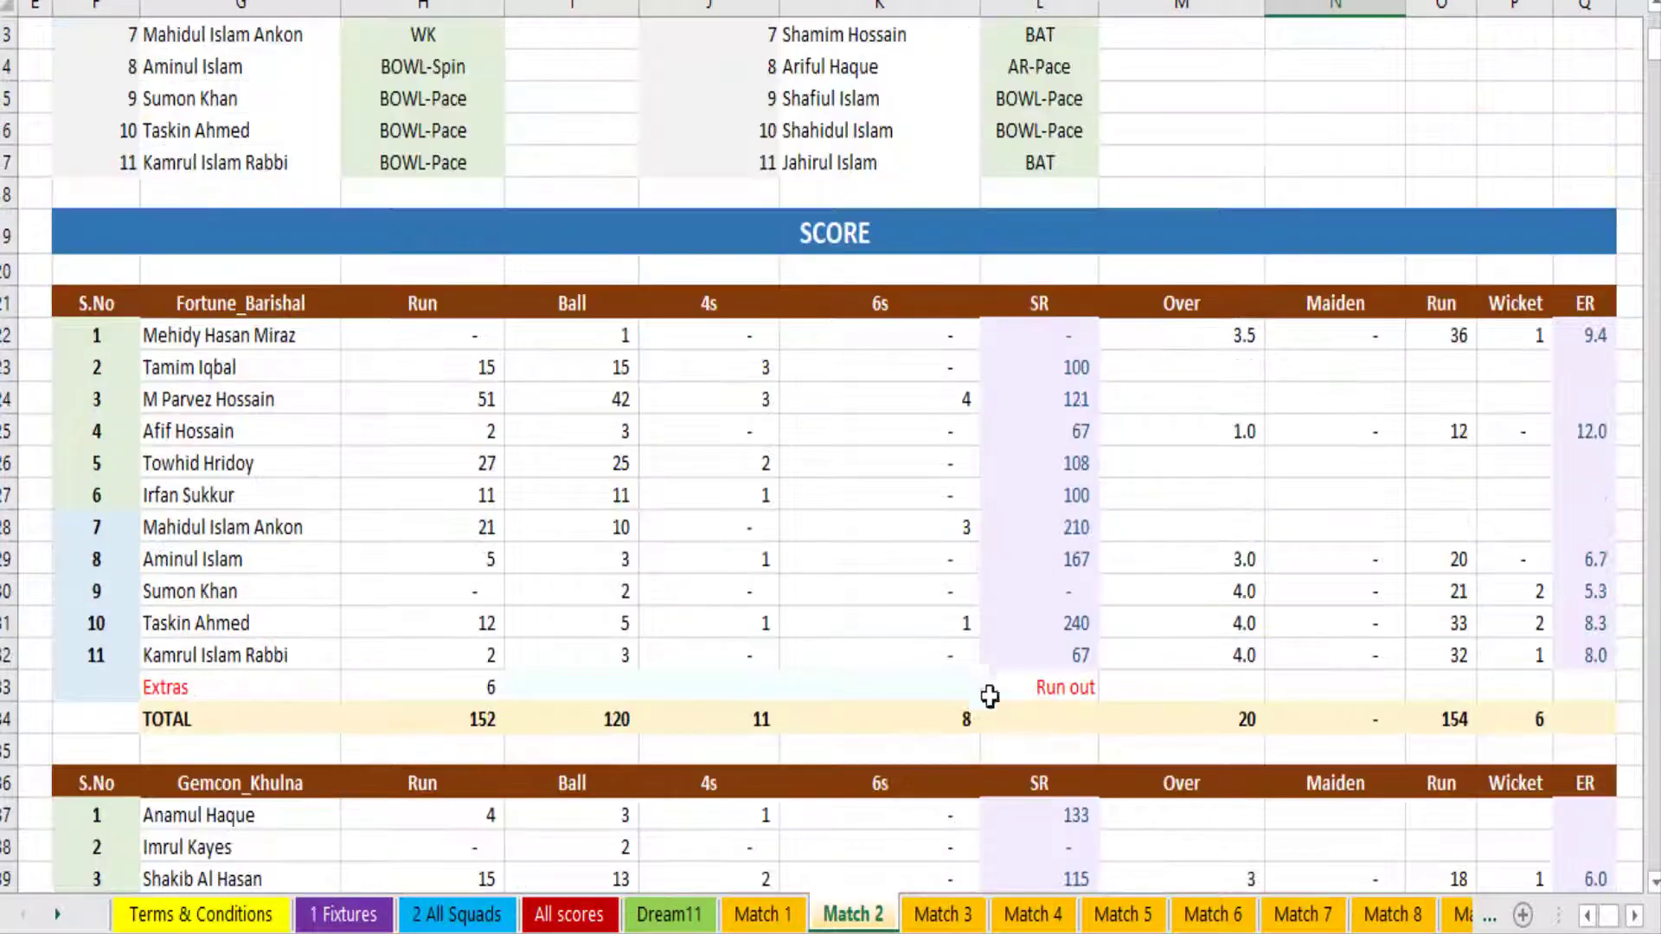
left_click(587, 924)
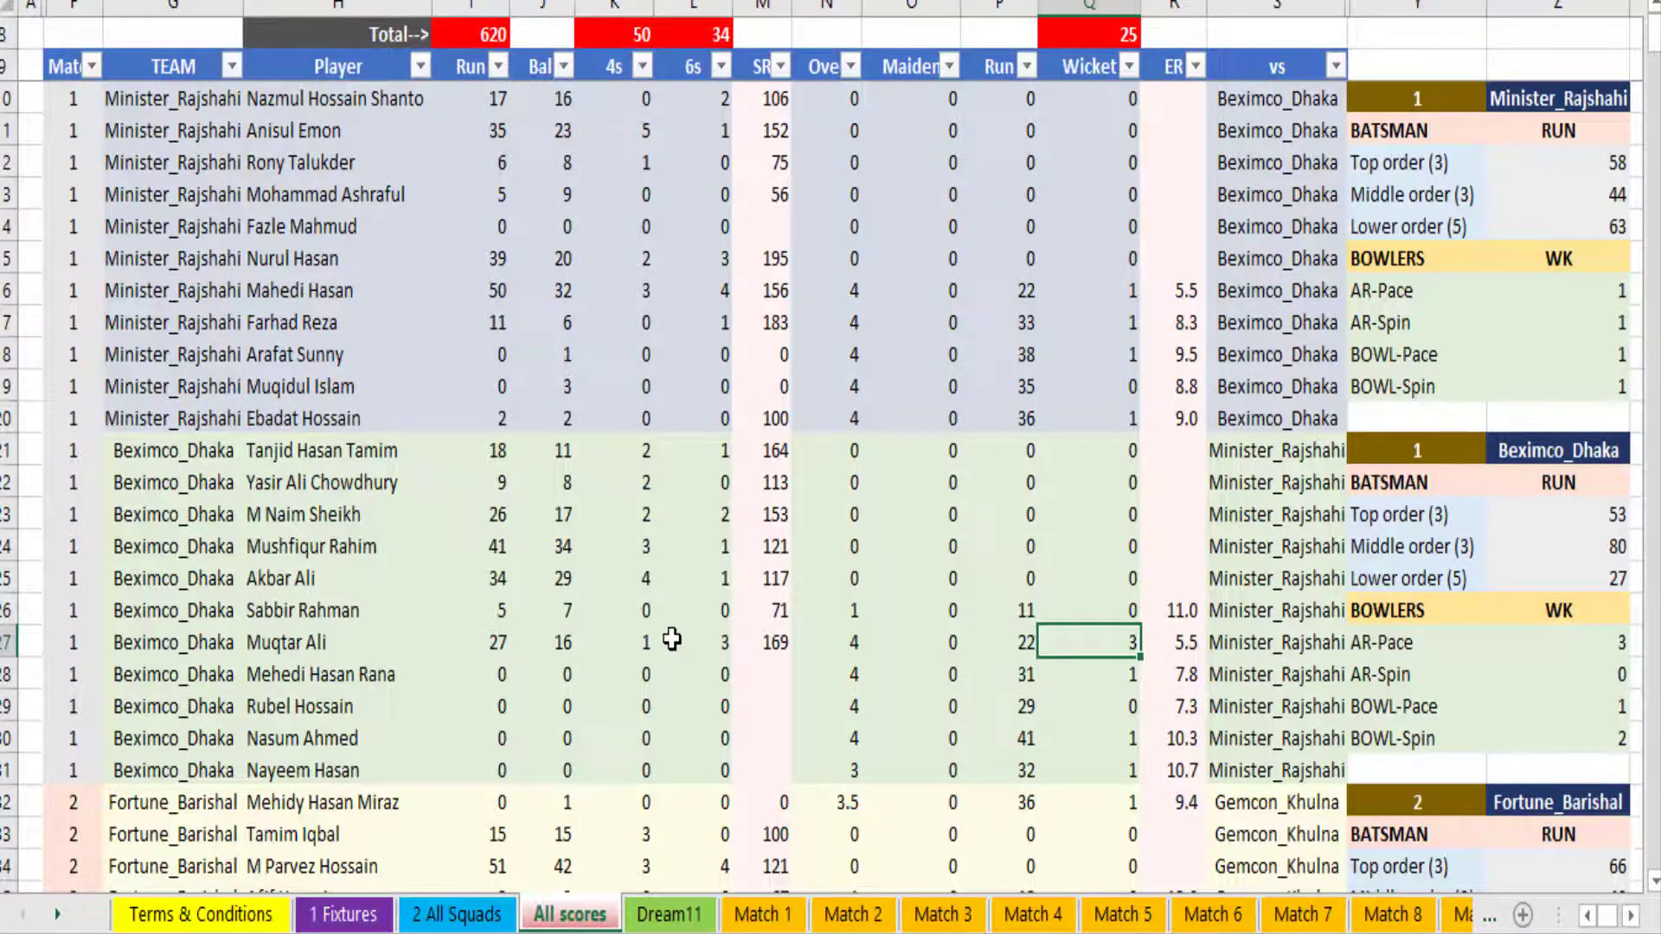
scroll(672, 639, "down", 4)
scroll(672, 640, "down", 2)
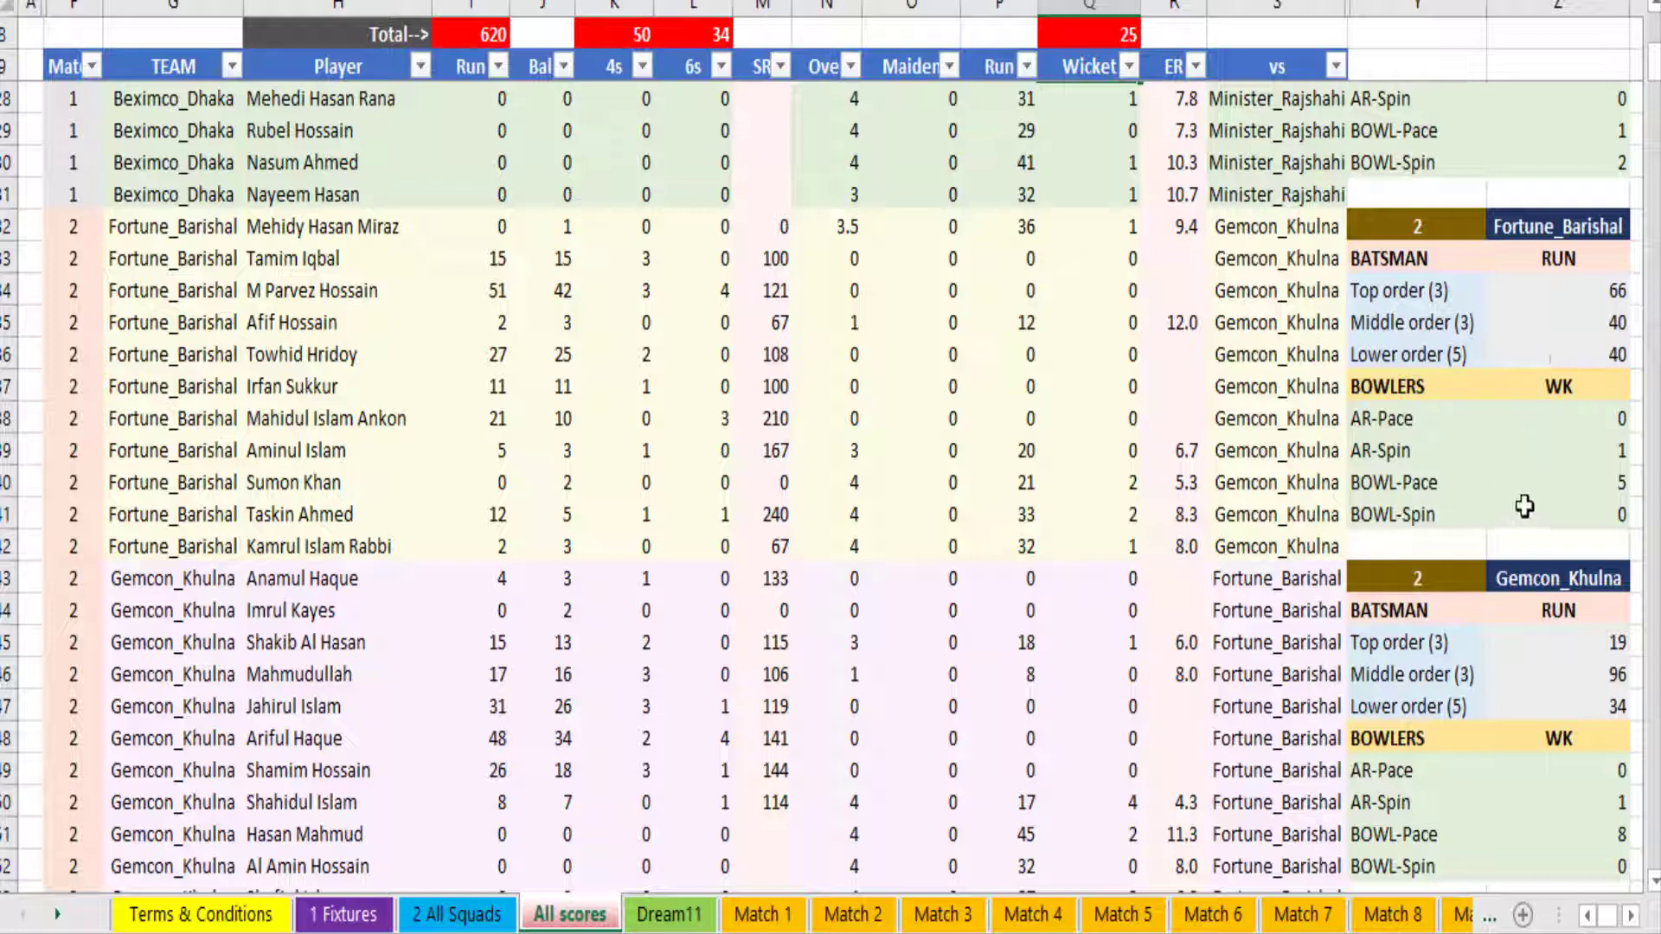
left_click(1607, 482)
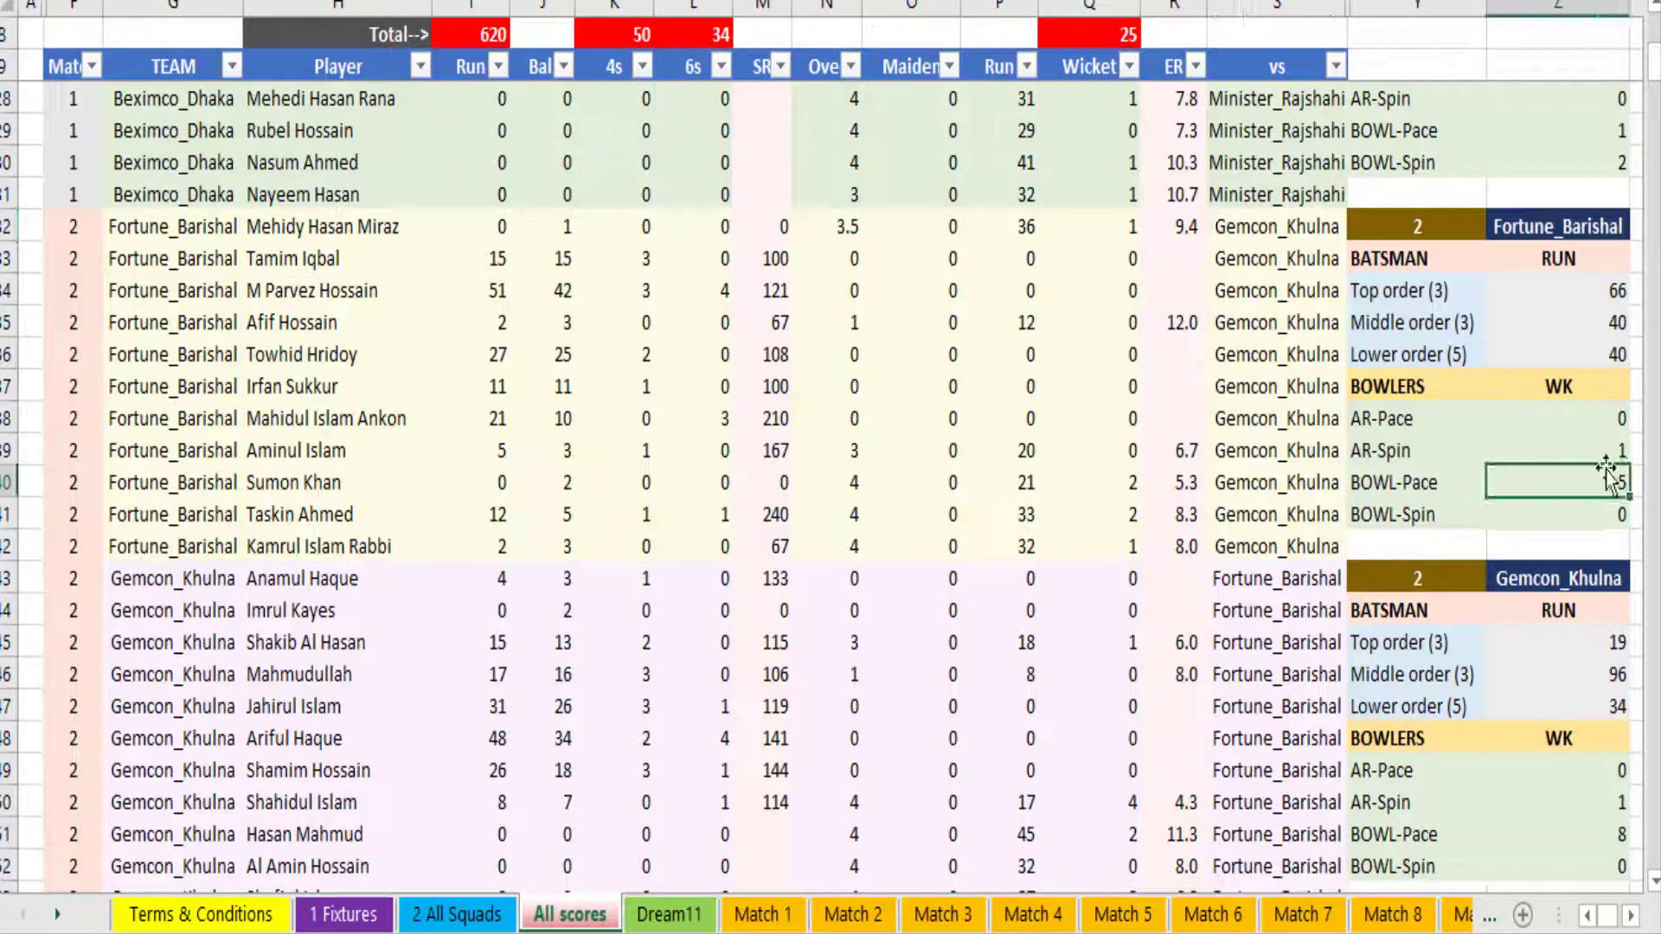
left_click(1609, 446)
scroll(1280, 632, "down", 2)
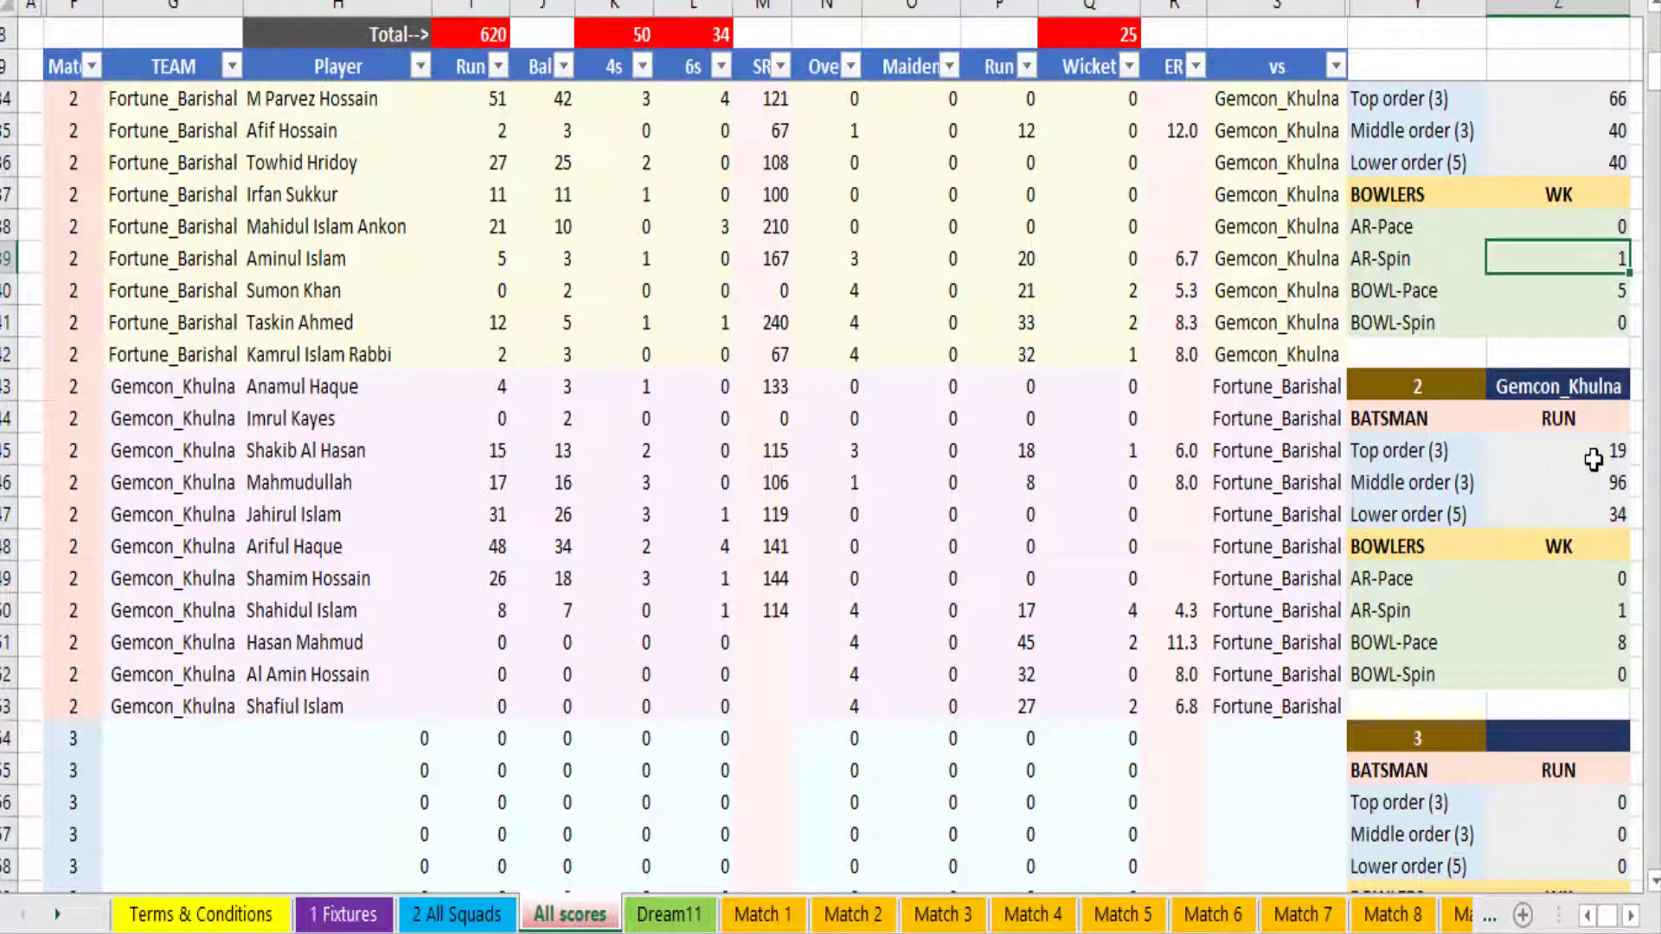
left_click(1619, 483)
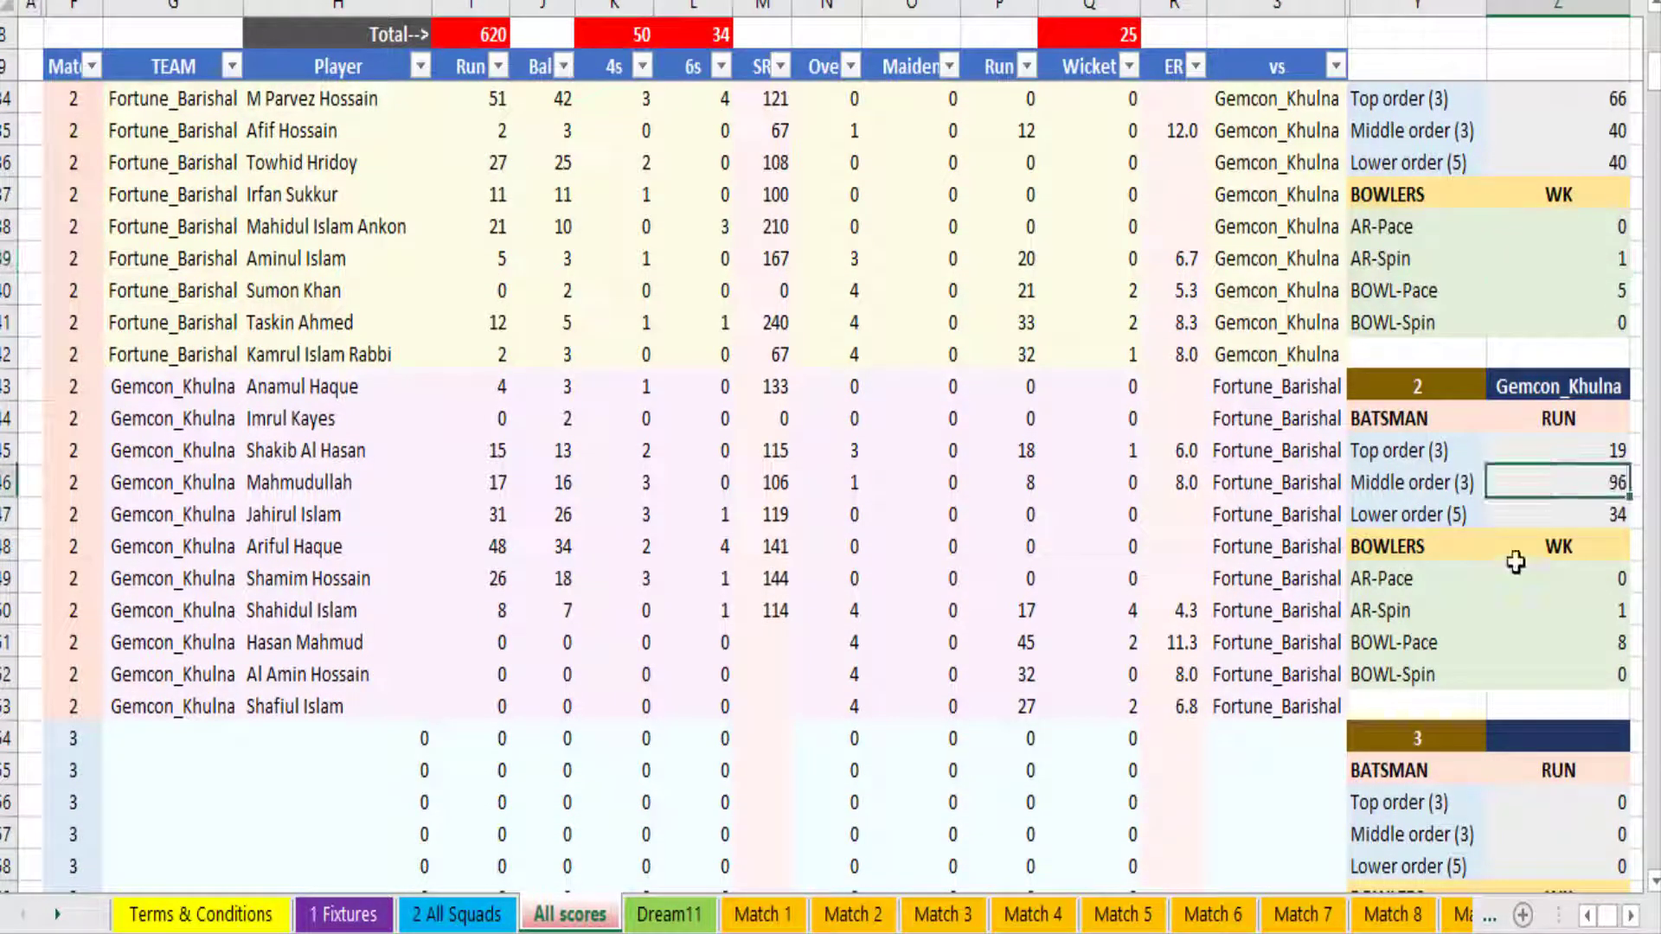
left_click(1596, 517)
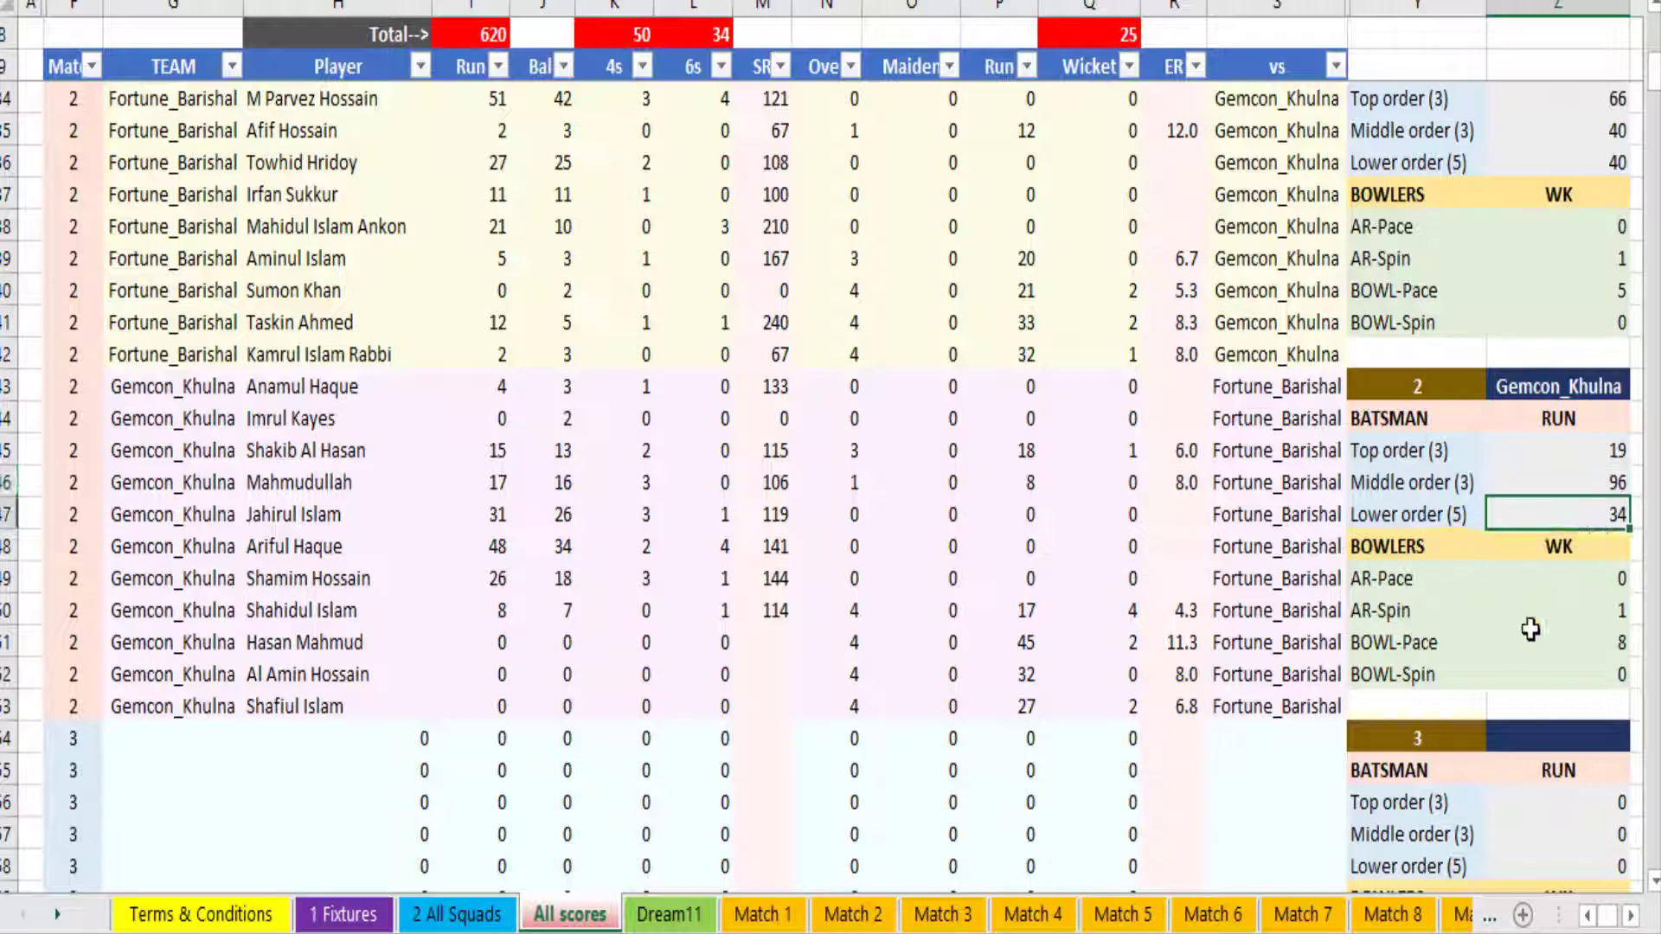
left_click(1418, 643)
key("Right")
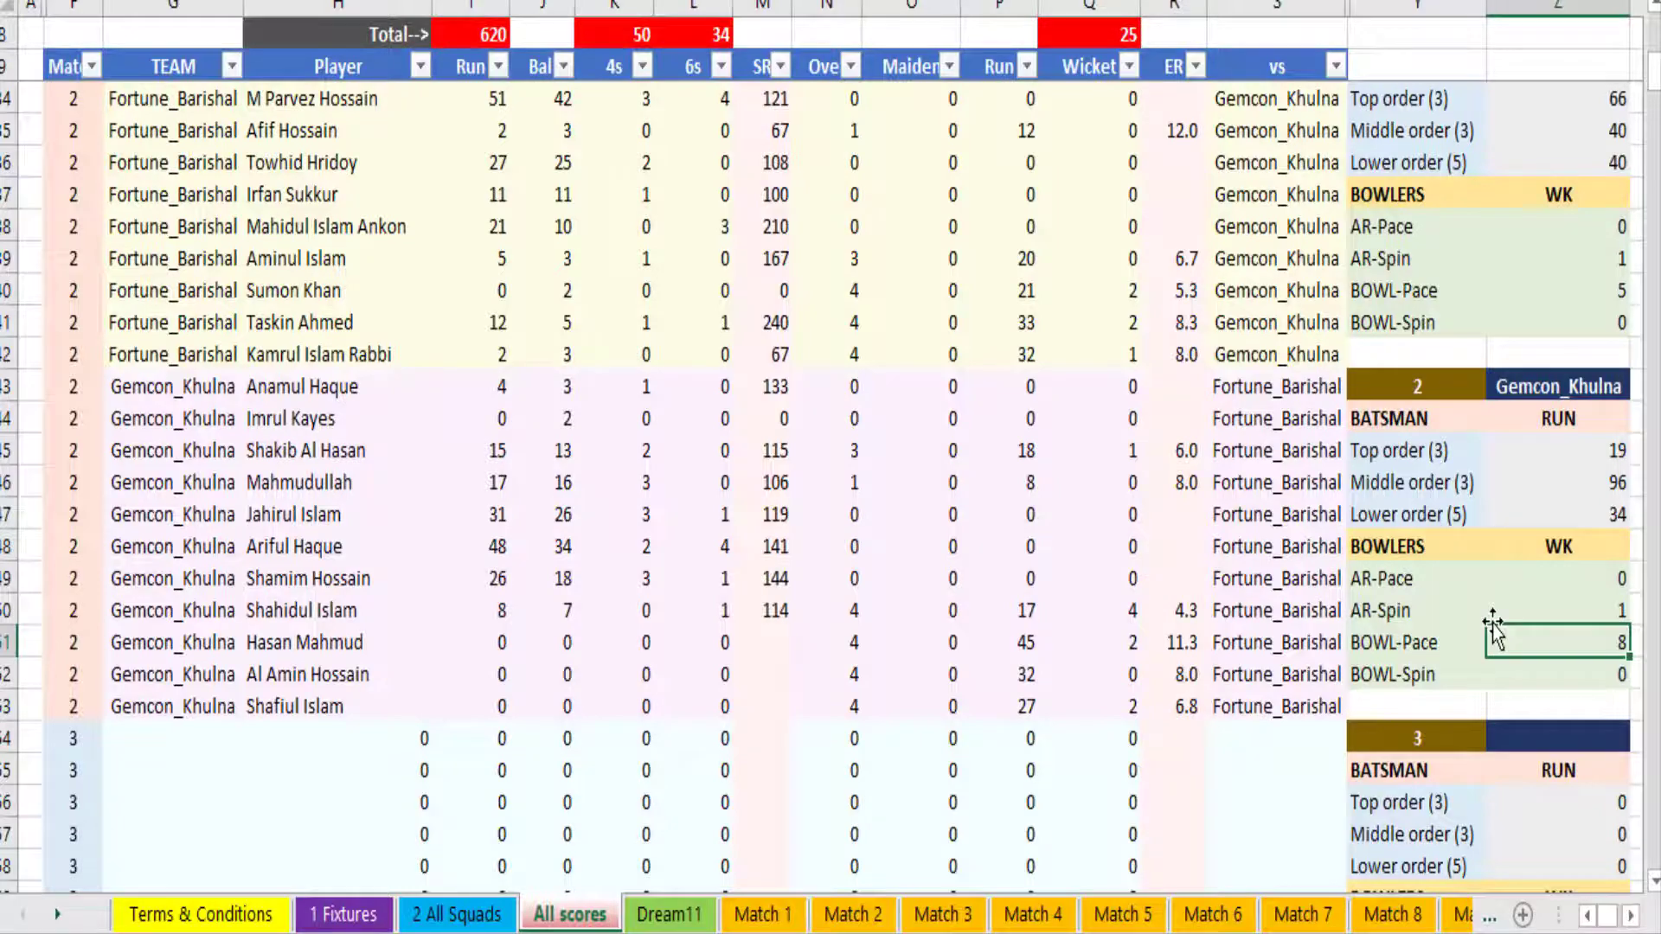
scroll(1501, 627, "up", 2)
scroll(1501, 622, "up", 6)
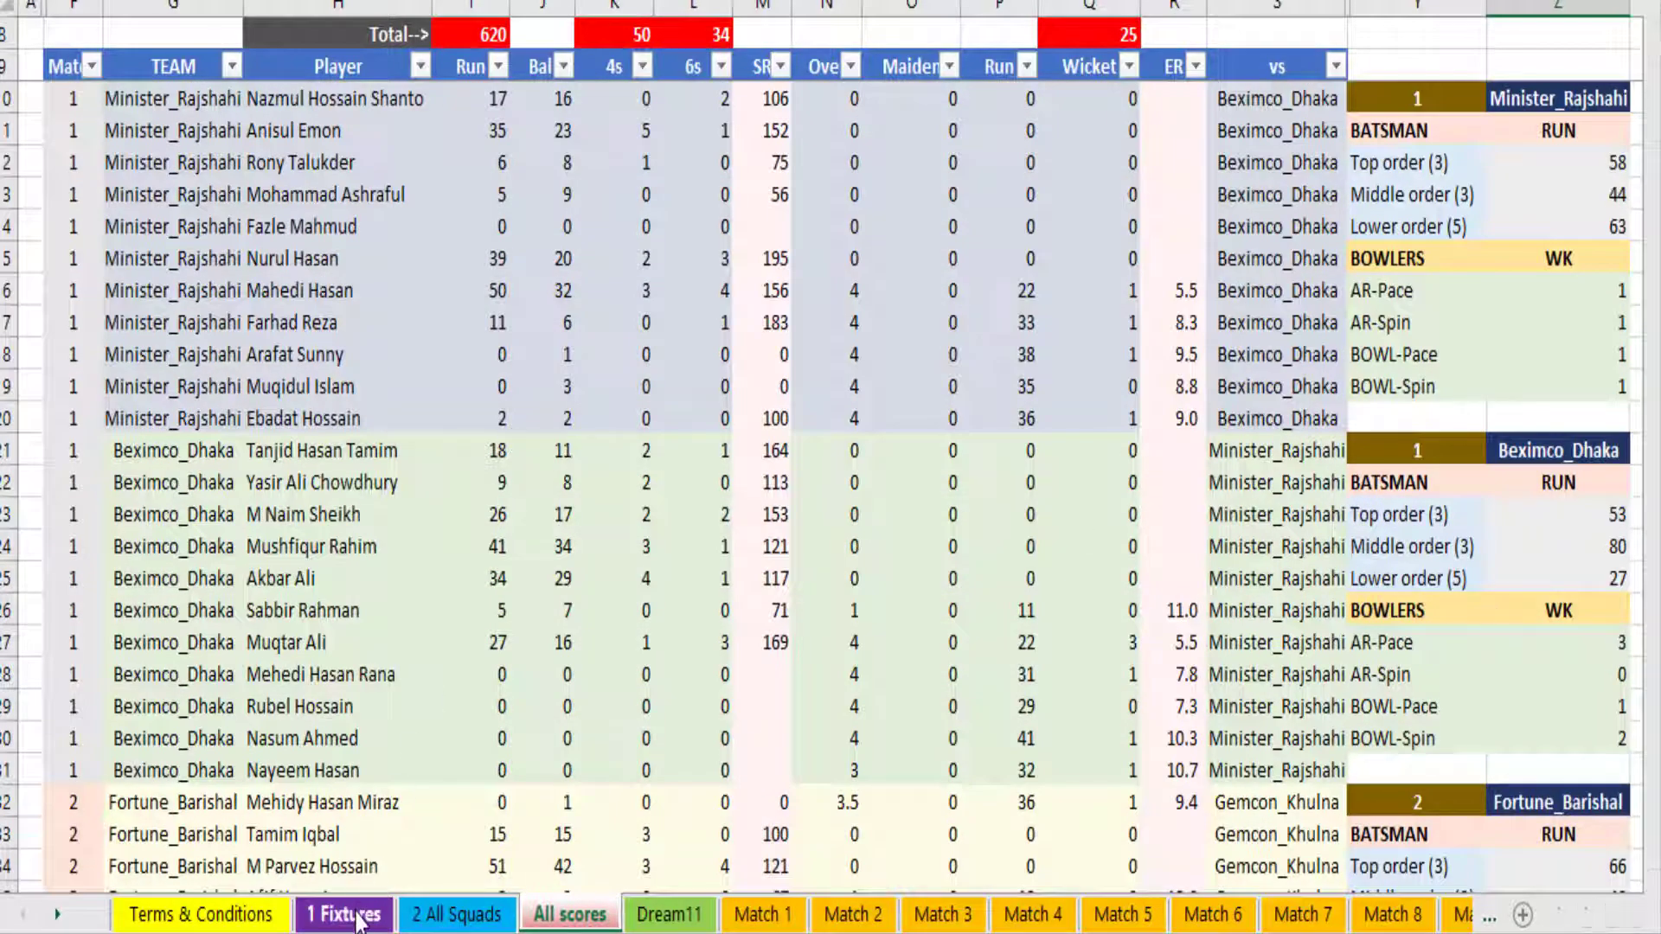
Switch to the 1 Fixtures sheet and review the team list, venue and schedule.
left_click(346, 914)
scroll(595, 527, "up", 8)
scroll(586, 530, "up", 4)
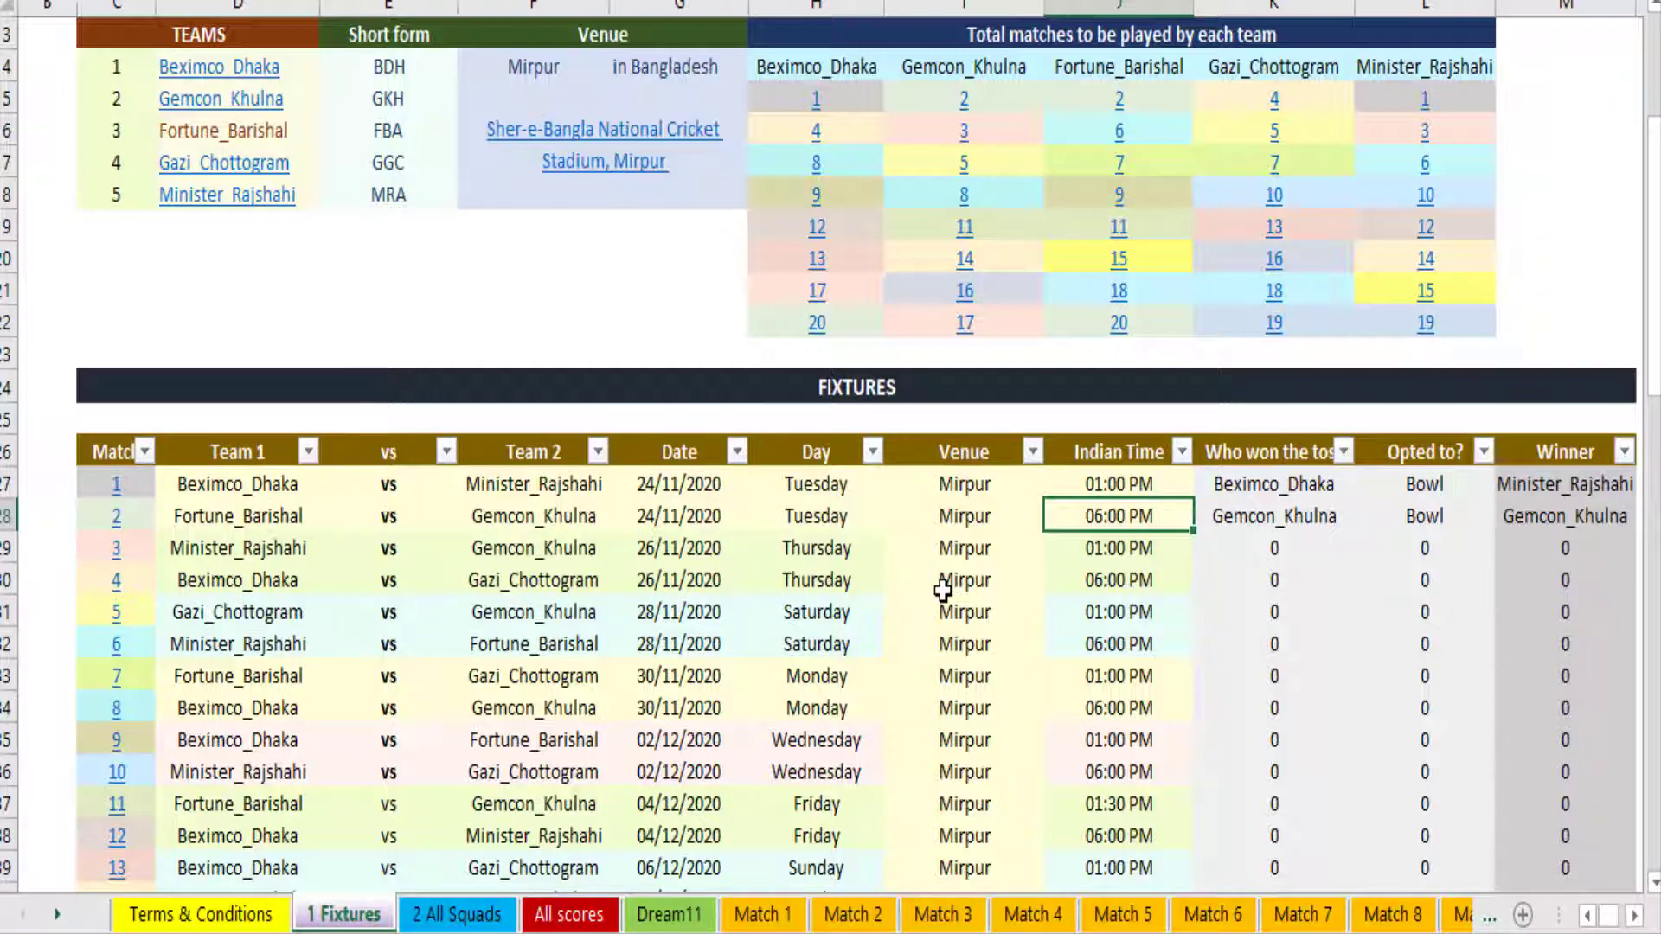
scroll(942, 590, "down", 2)
scroll(943, 591, "down", 5)
scroll(942, 591, "up", 6)
scroll(943, 591, "up", 2)
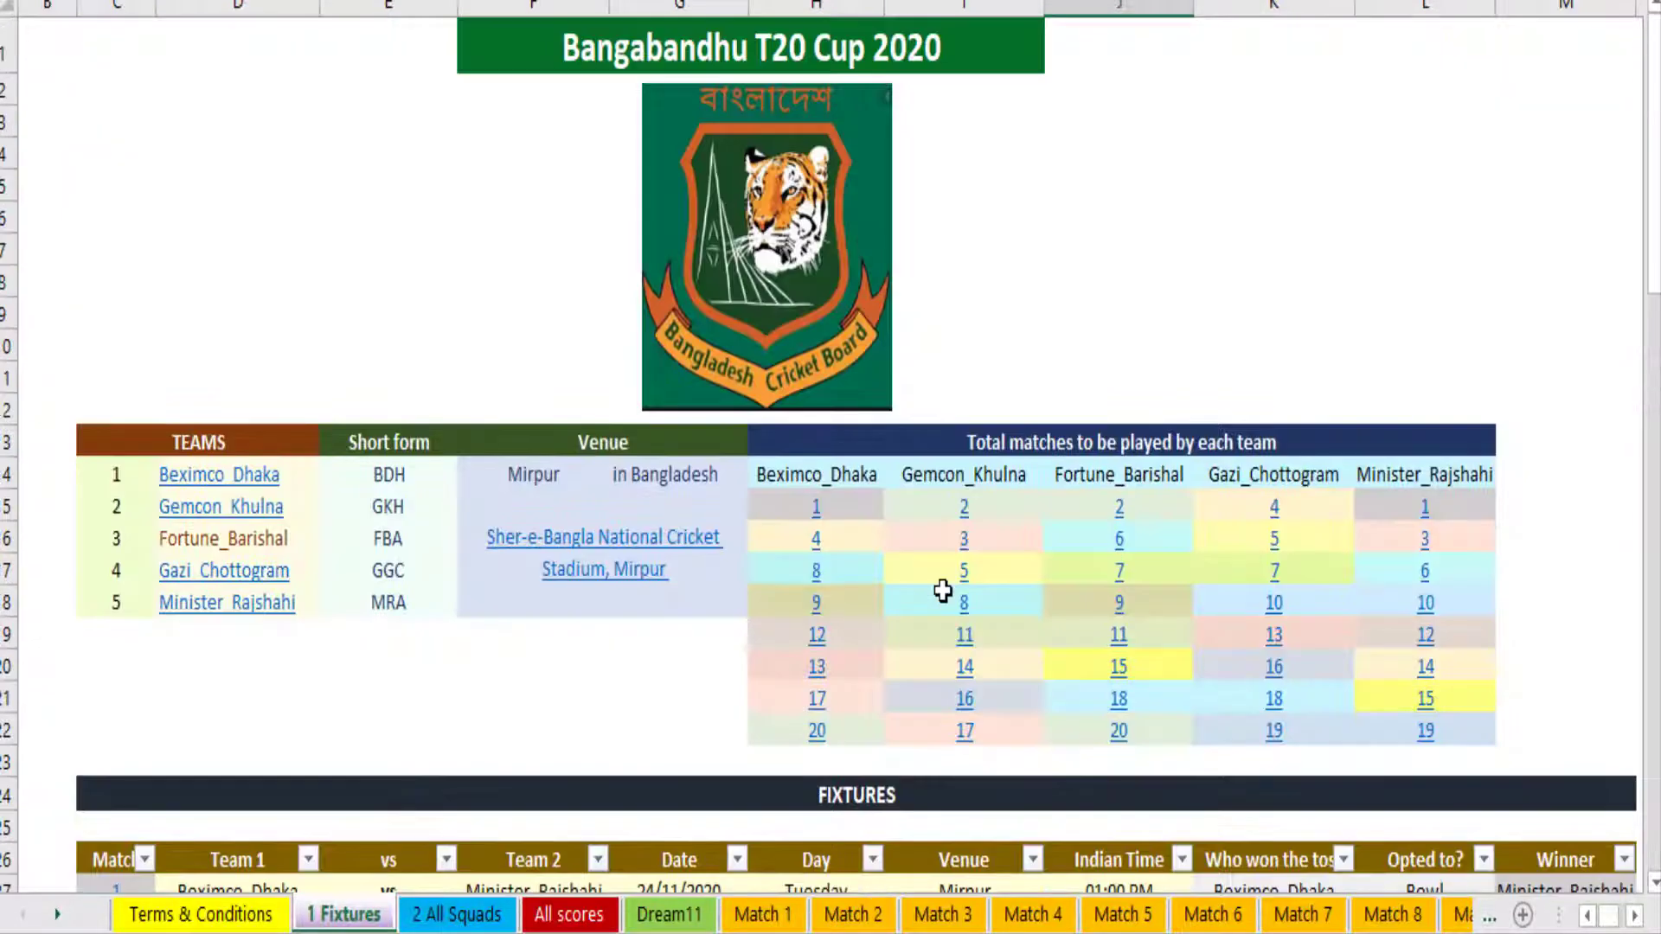
scroll(943, 591, "down", 3)
scroll(945, 587, "up", 1)
scroll(917, 554, "up", 1)
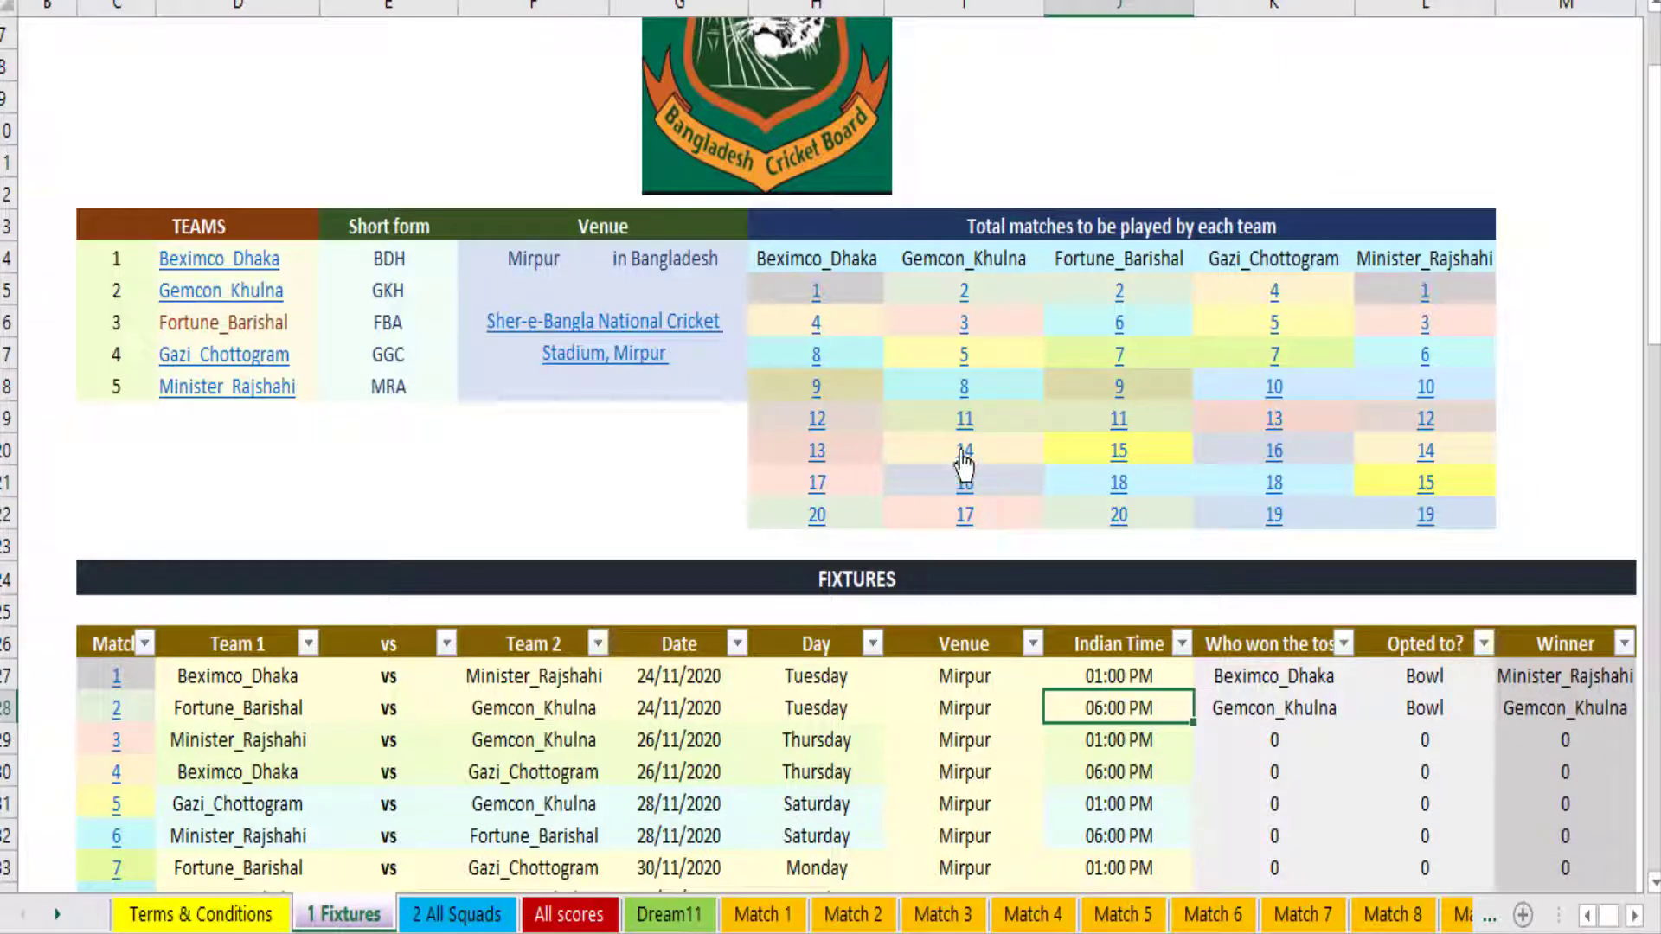
Follow the hyperlink to Match 2, then its Fixtures link back down to the Winning Table.
left_click(966, 304)
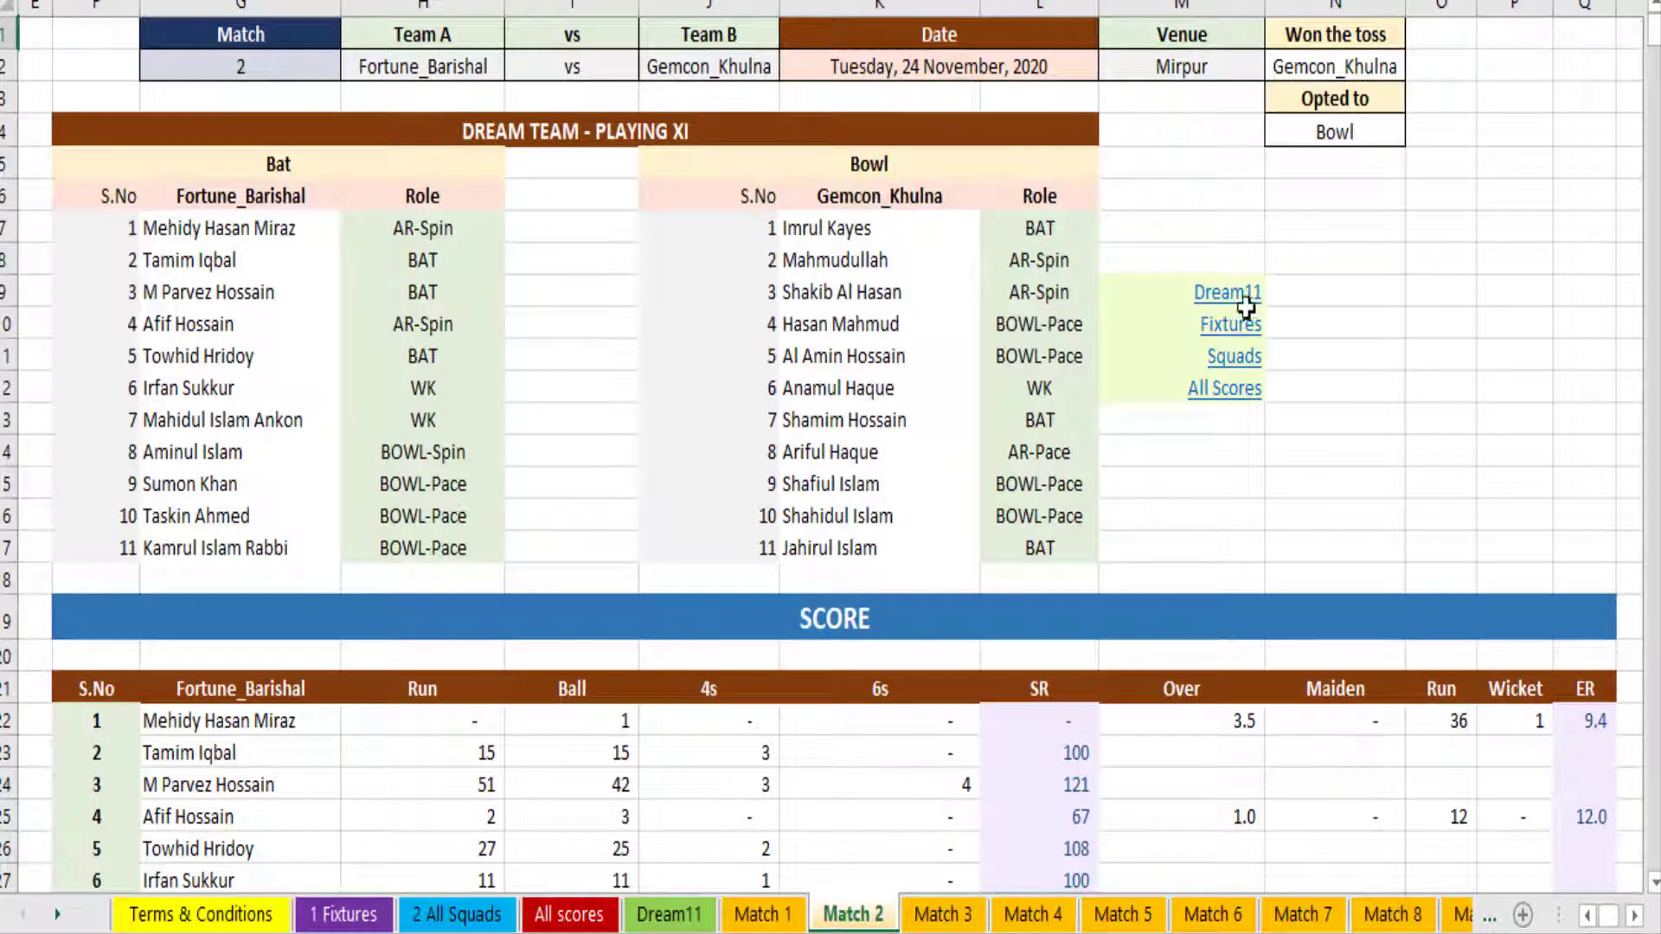
left_click(1226, 339)
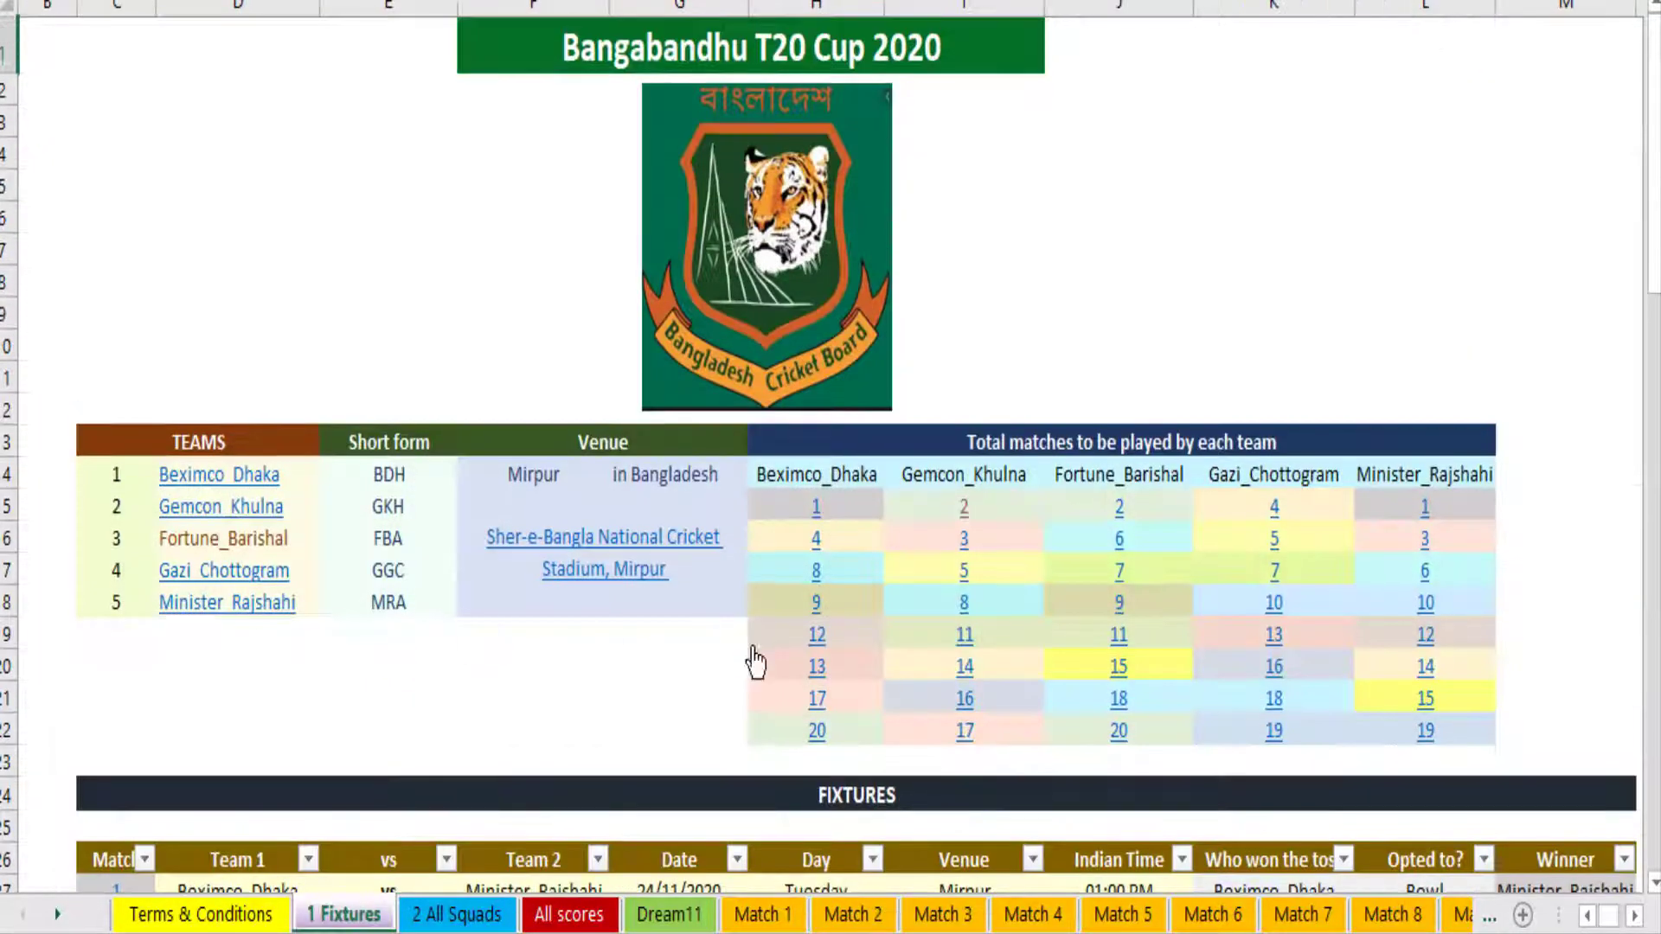
scroll(752, 660, "down", 7)
scroll(752, 660, "down", 1)
scroll(752, 660, "down", 7)
scroll(752, 660, "down", 1)
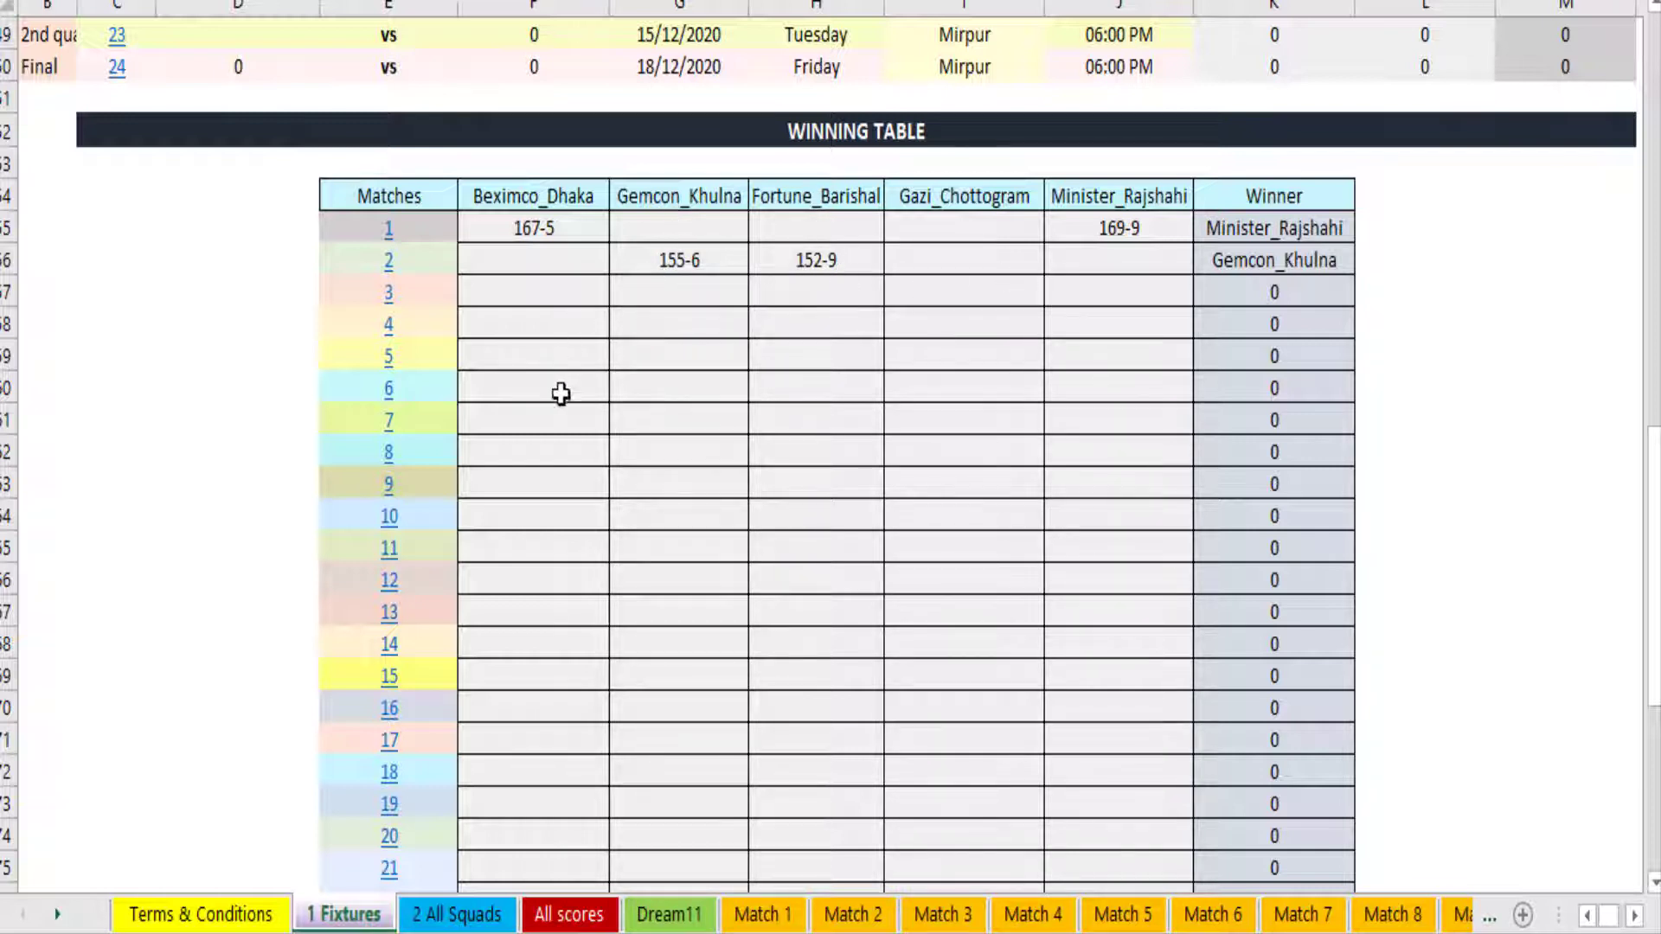
scroll(812, 284, "down", 2)
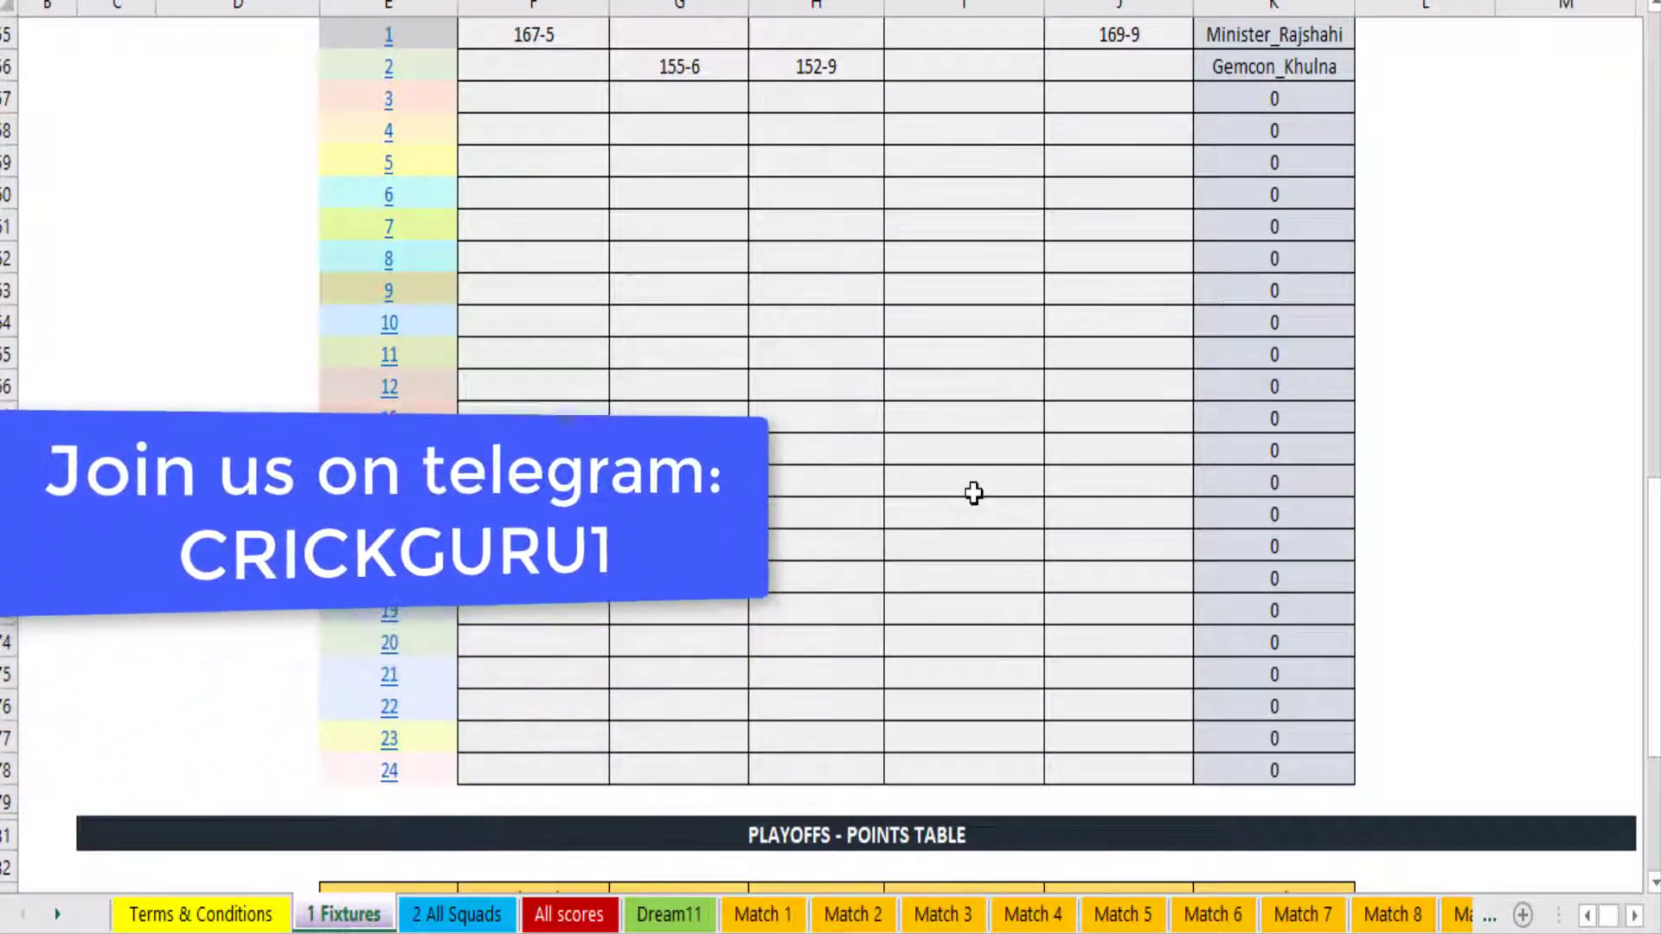
scroll(974, 491, "down", 5)
scroll(908, 389, "down", 1)
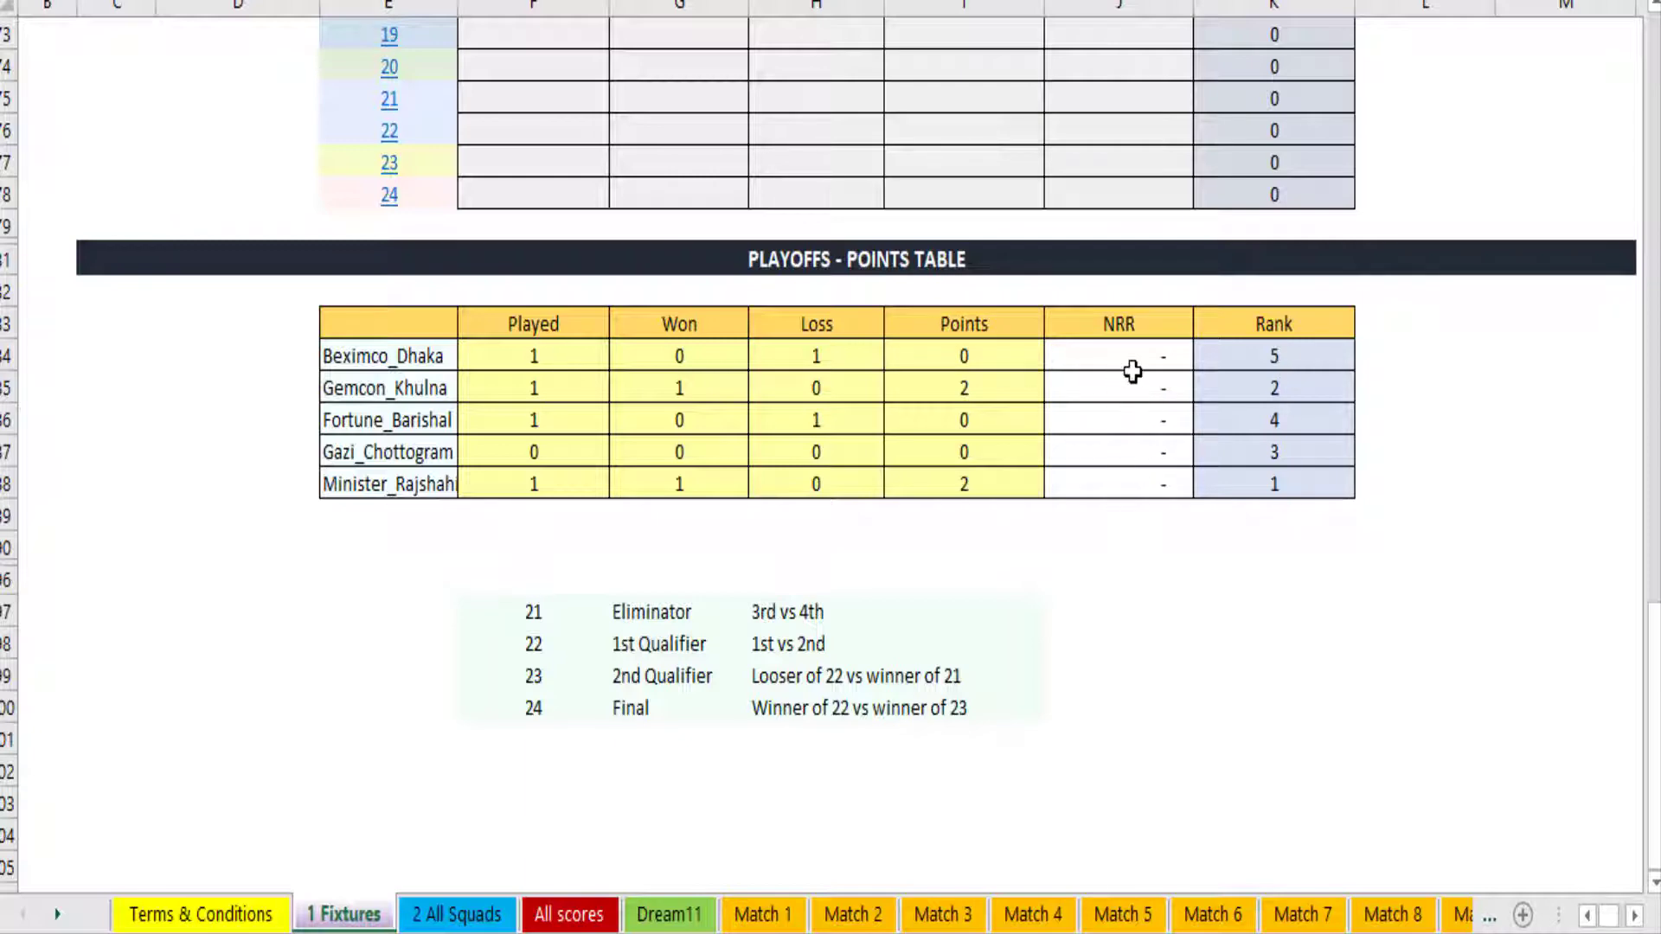
scroll(1132, 509, "up", 10)
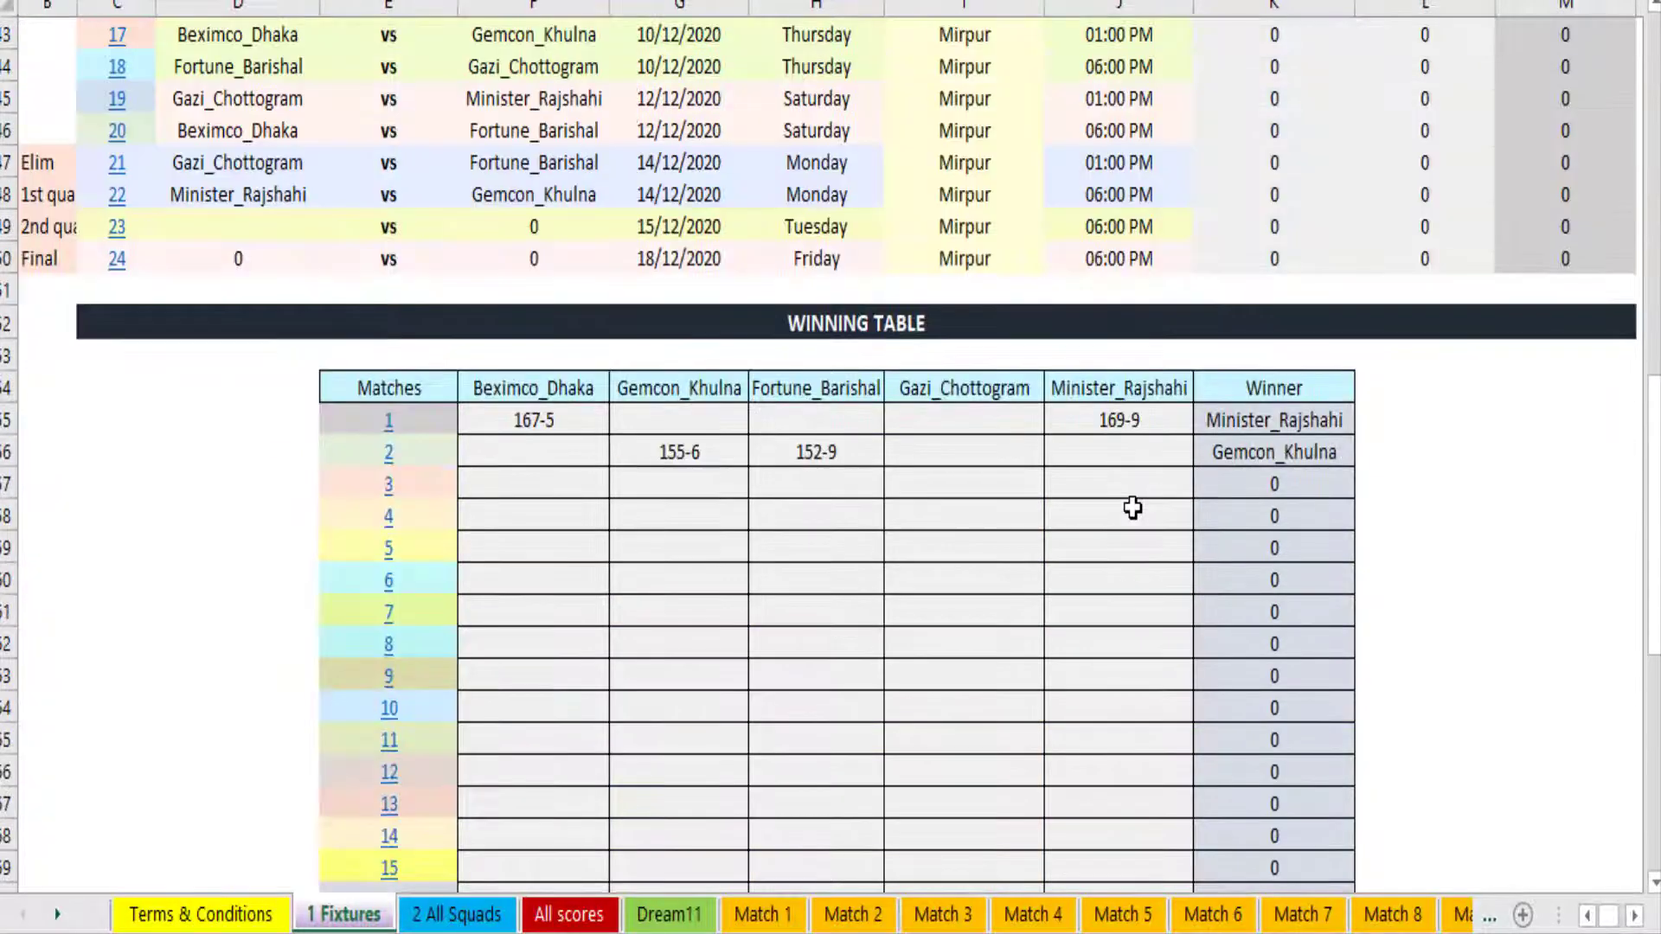
scroll(1133, 509, "up", 13)
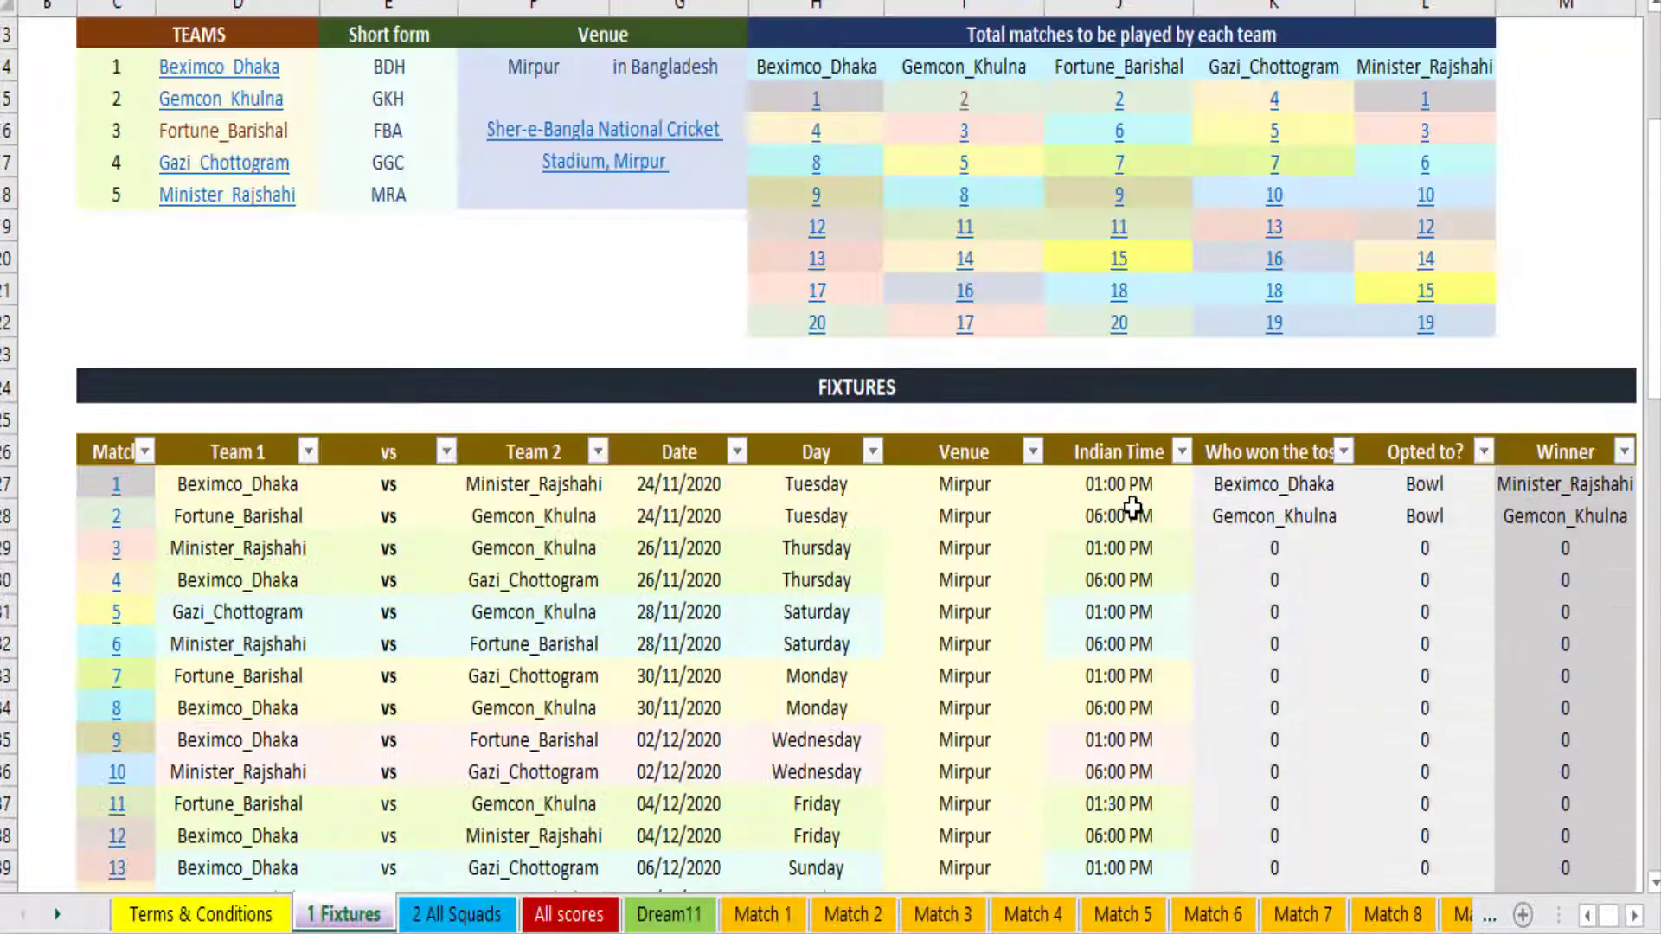
left_click(498, 915)
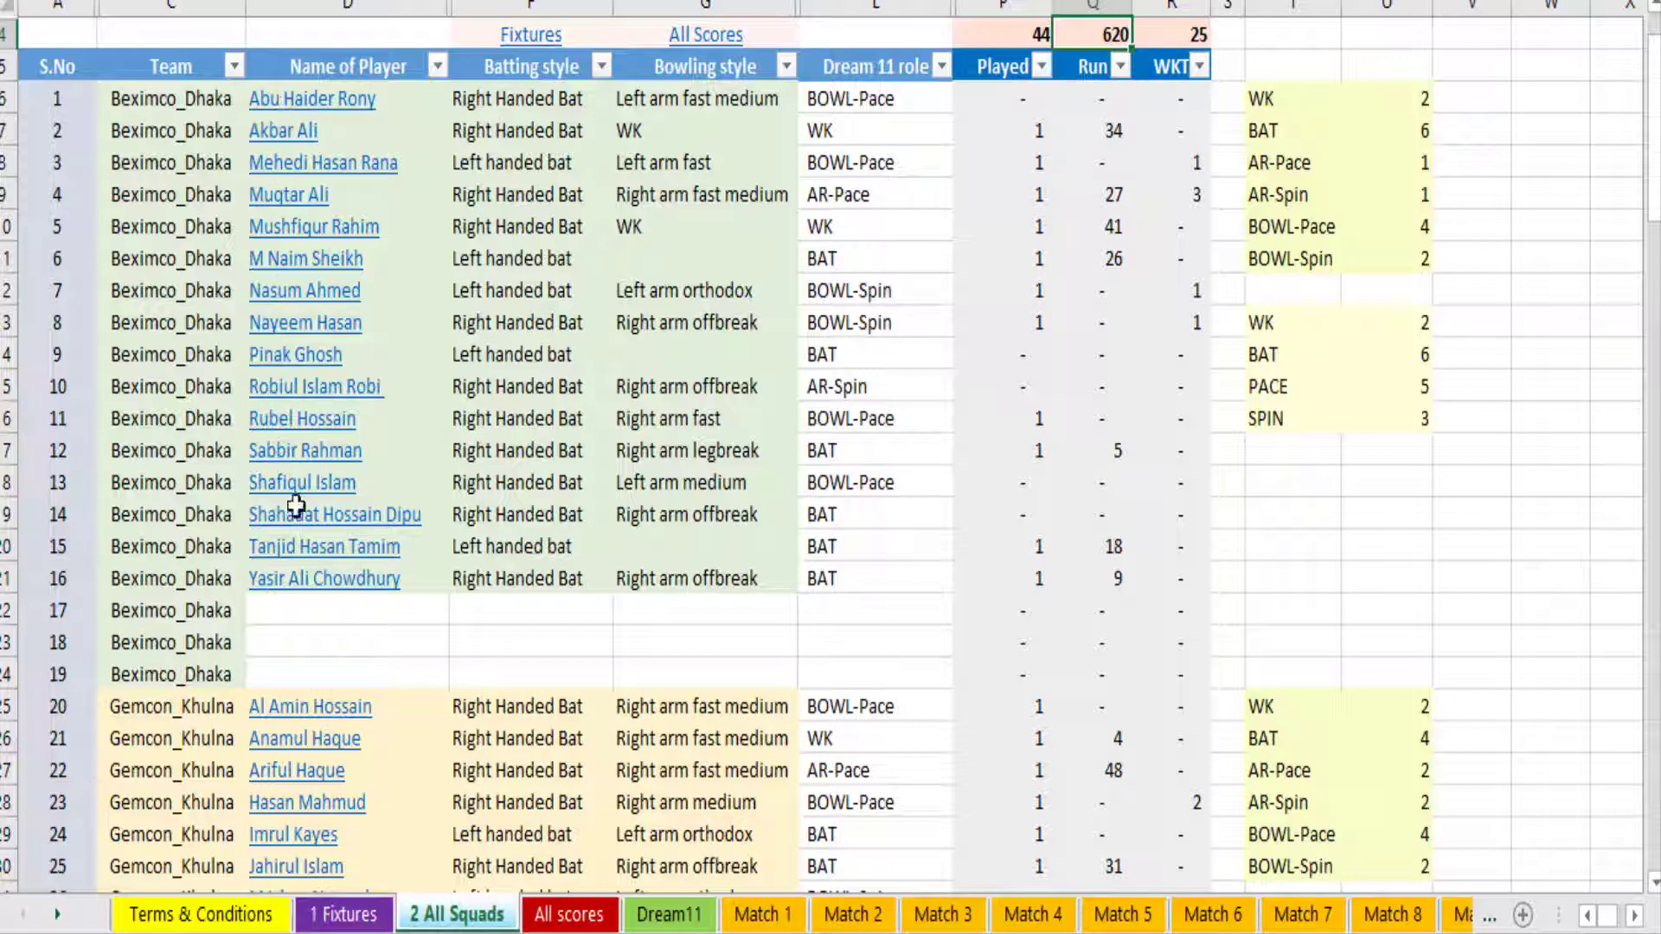
scroll(416, 638, "down", 4)
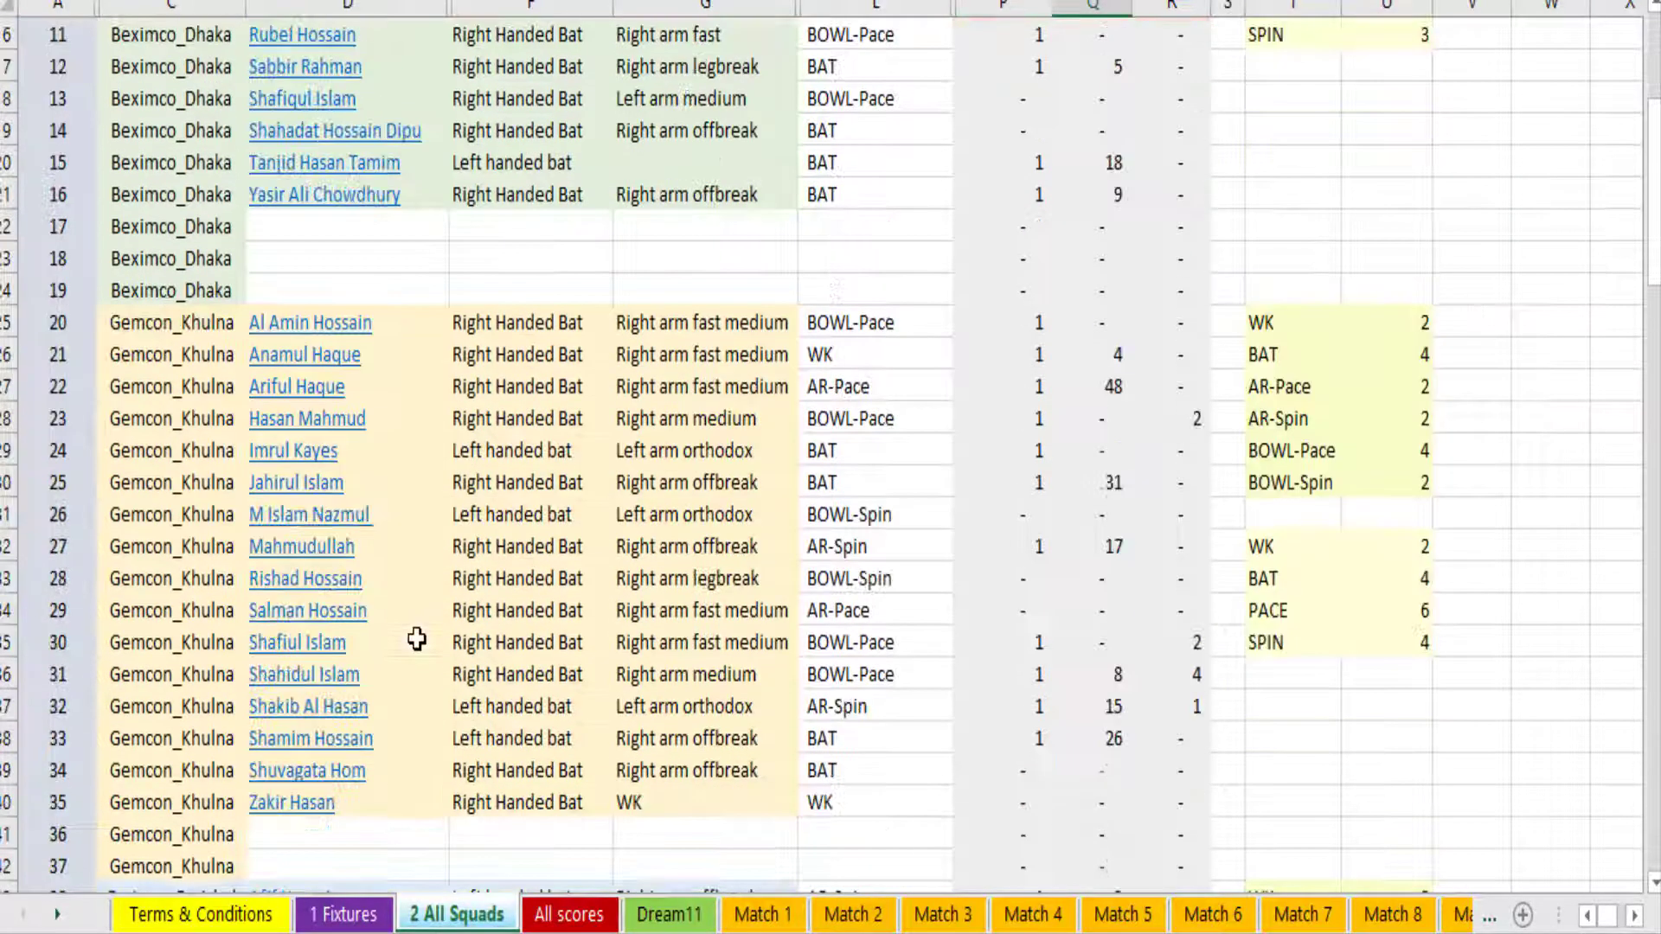
scroll(416, 638, "down", 4)
scroll(417, 639, "down", 4)
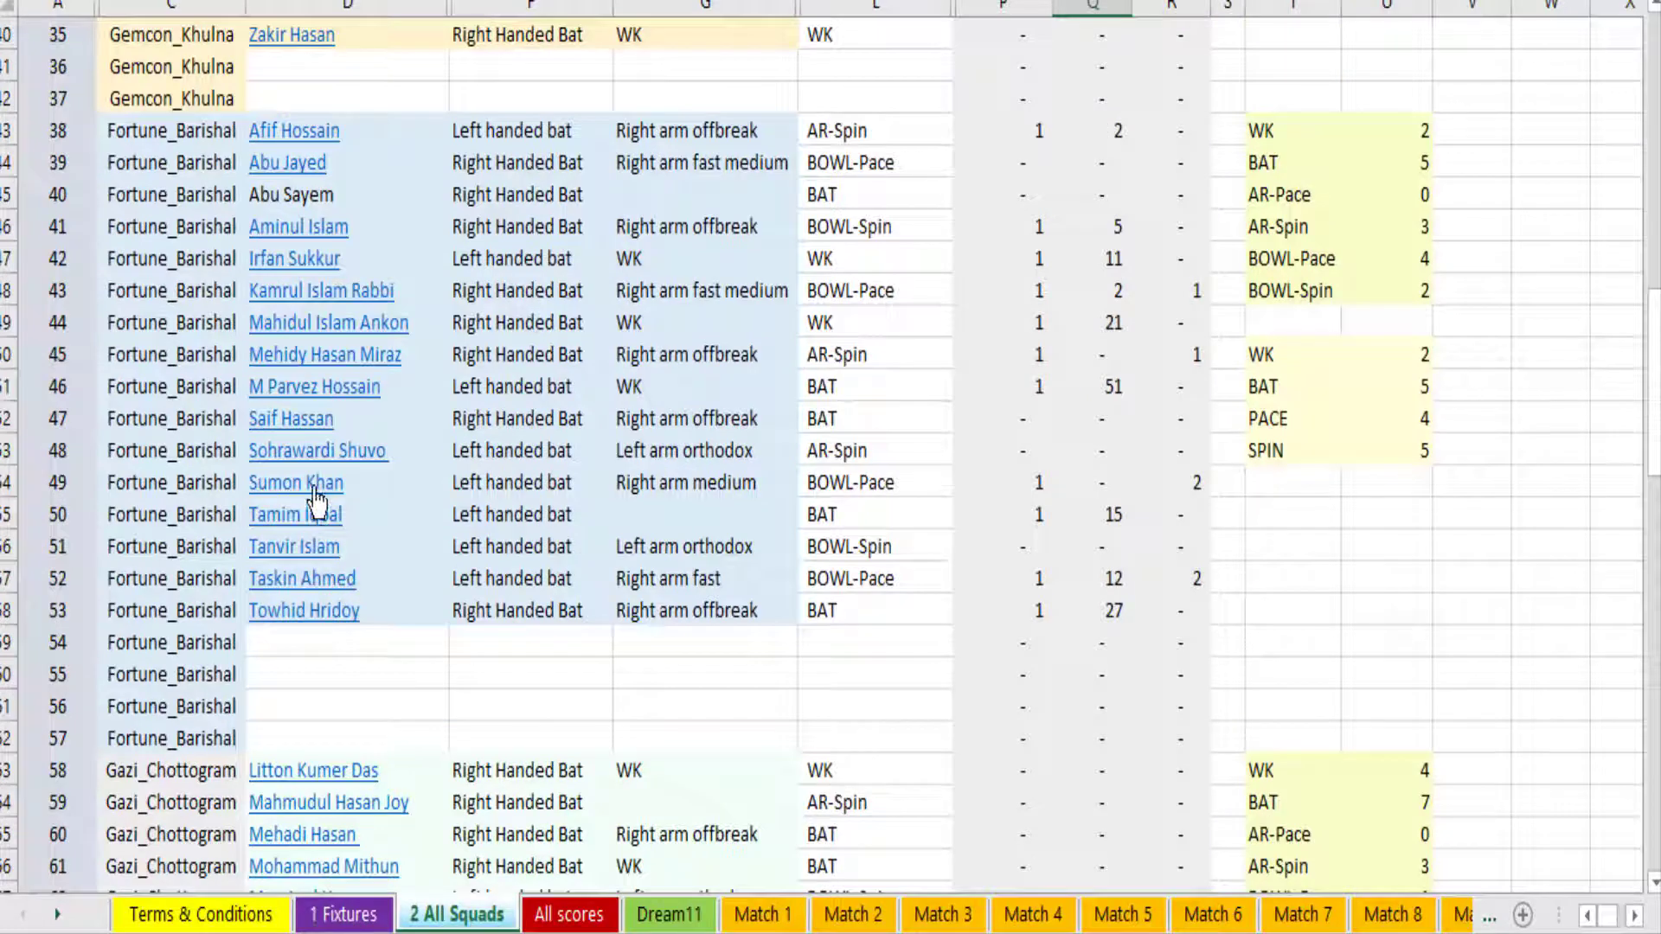
left_click(316, 484)
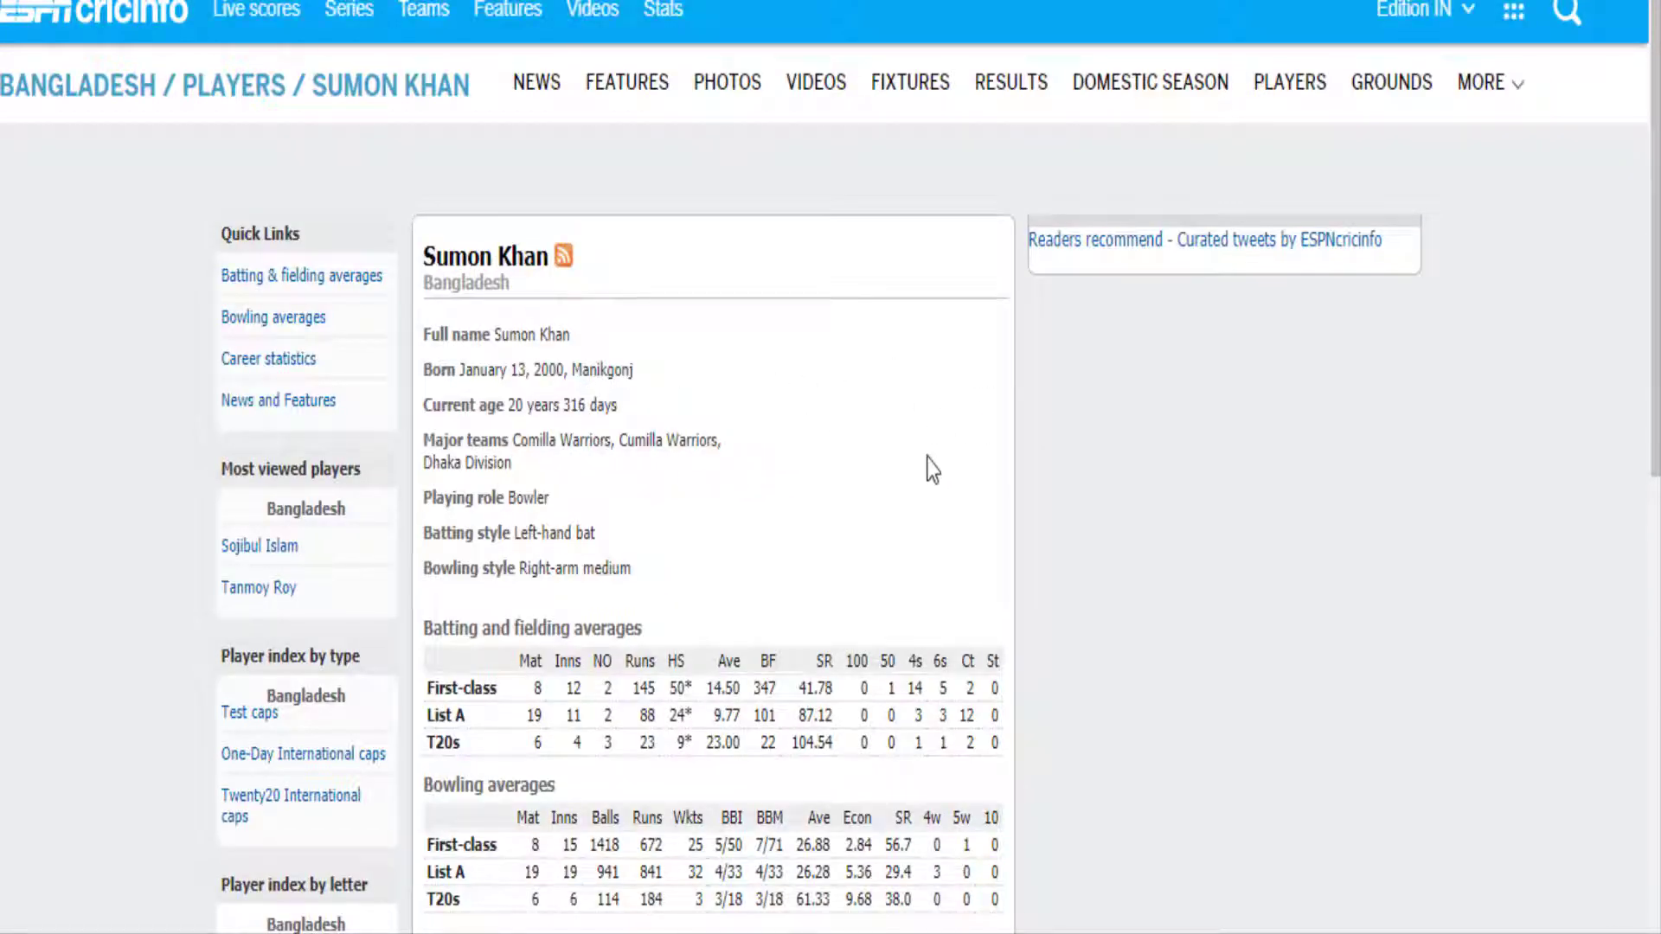
Scroll through Sumon Khan's ESPNcricinfo career statistics and back to the top.
scroll(798, 467, "down", 5)
scroll(796, 464, "down", 2)
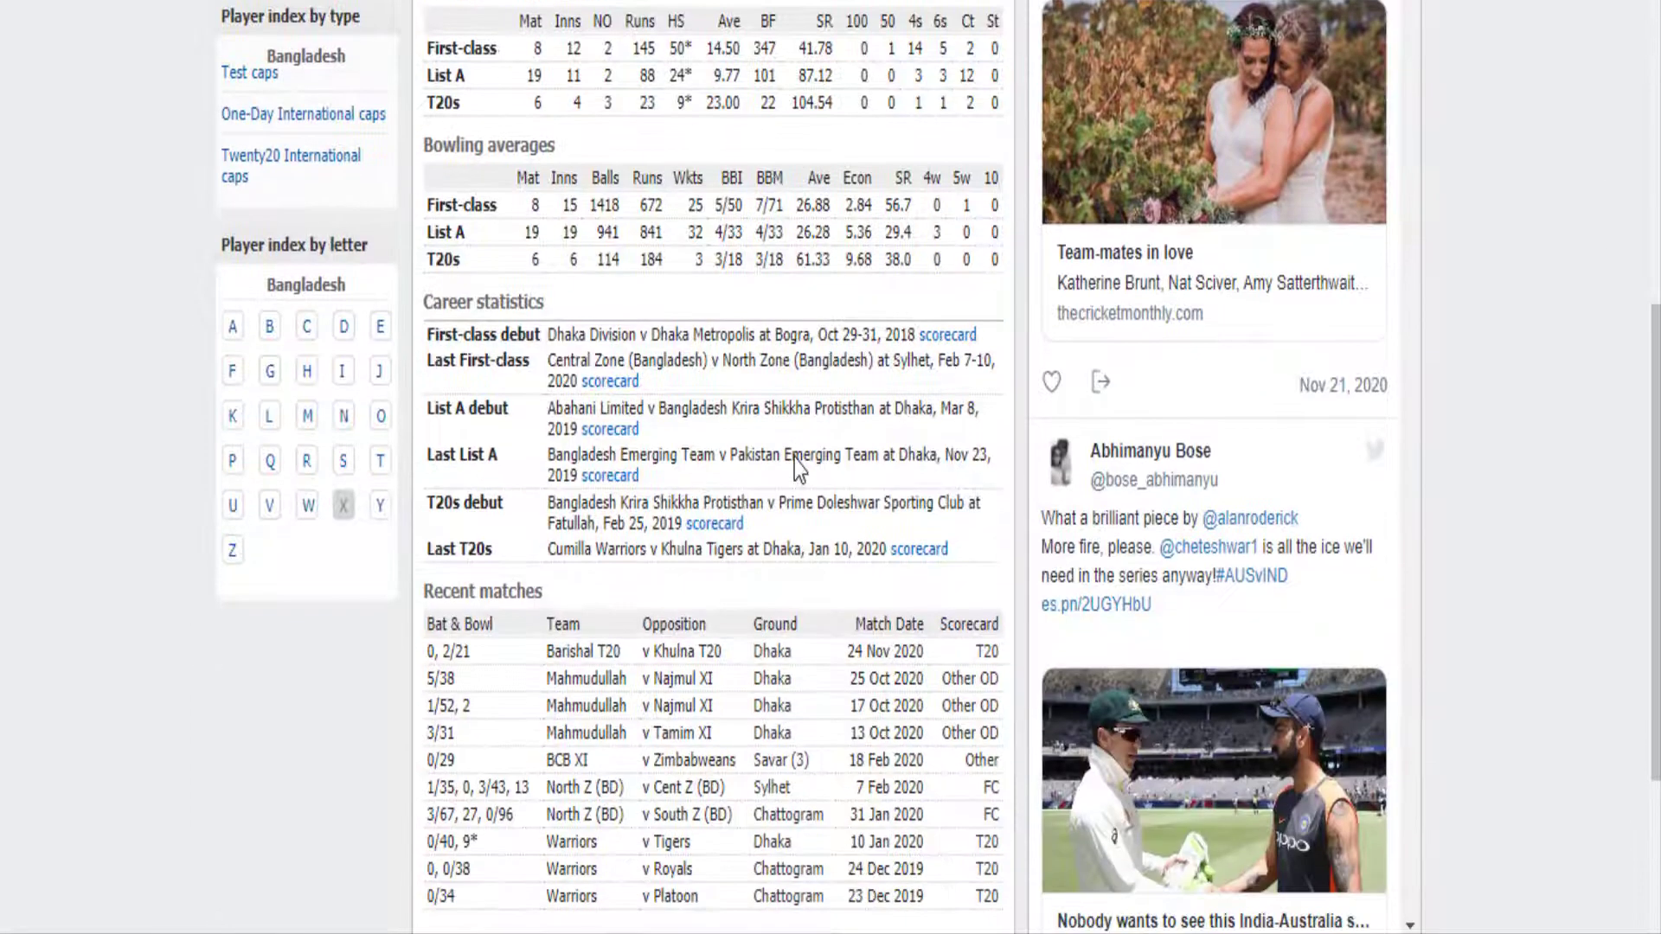
scroll(792, 337, "up", 7)
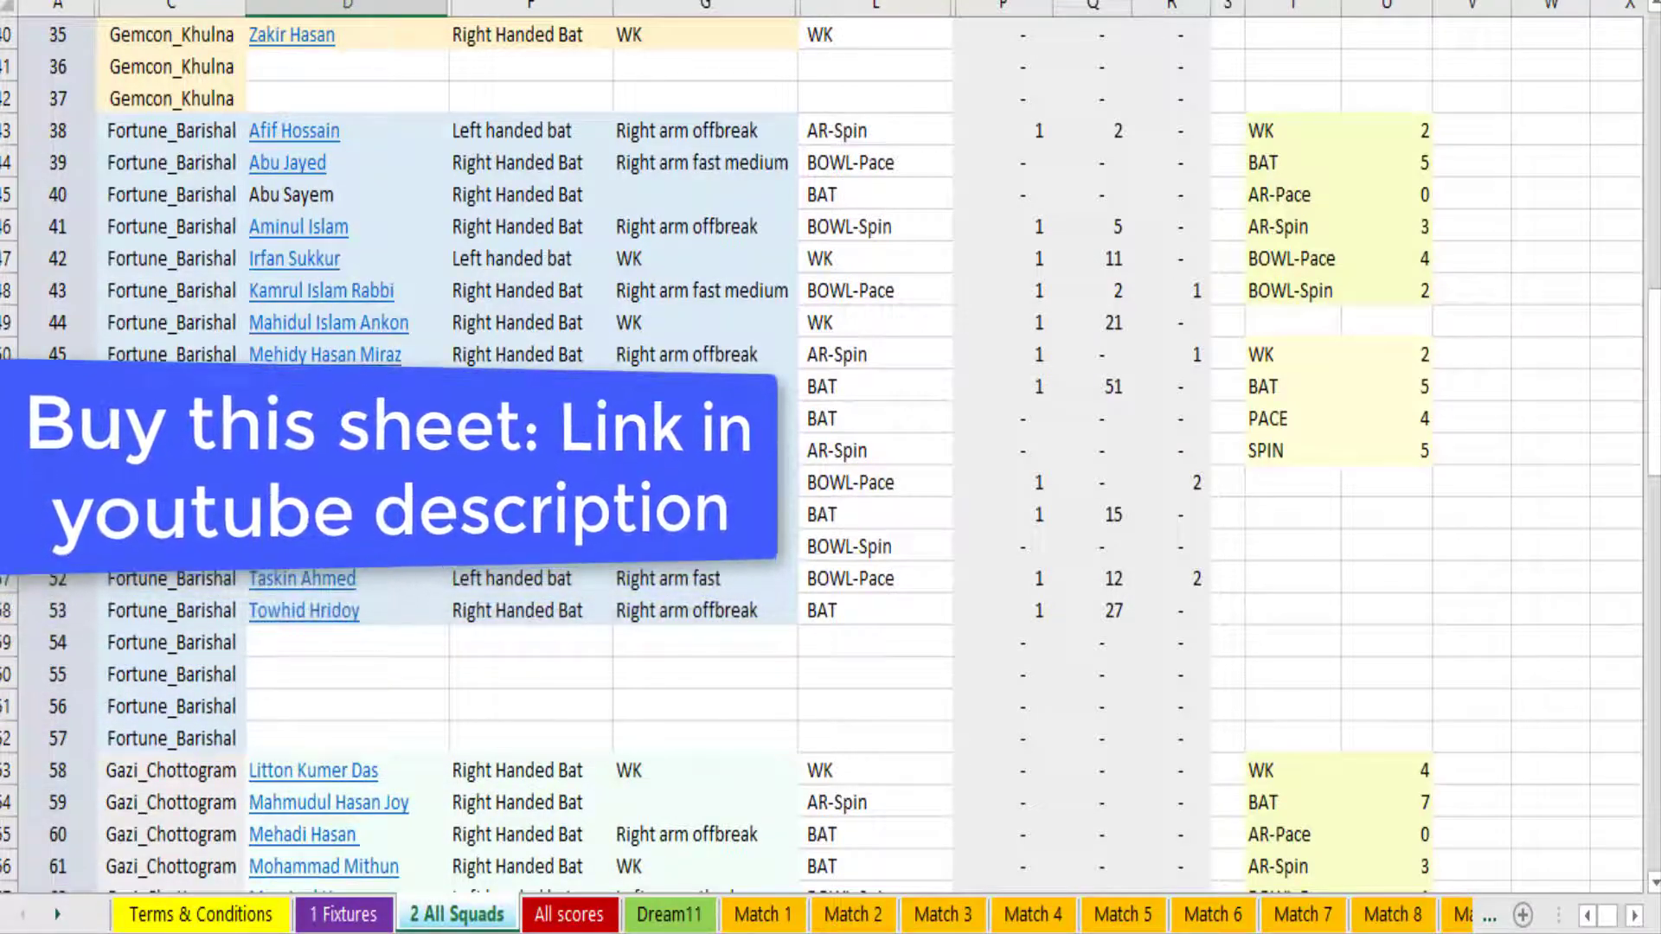
Browse the squads, then follow the 'Click here' store link in F27 on Terms & Conditions.
scroll(669, 480, "down", 4)
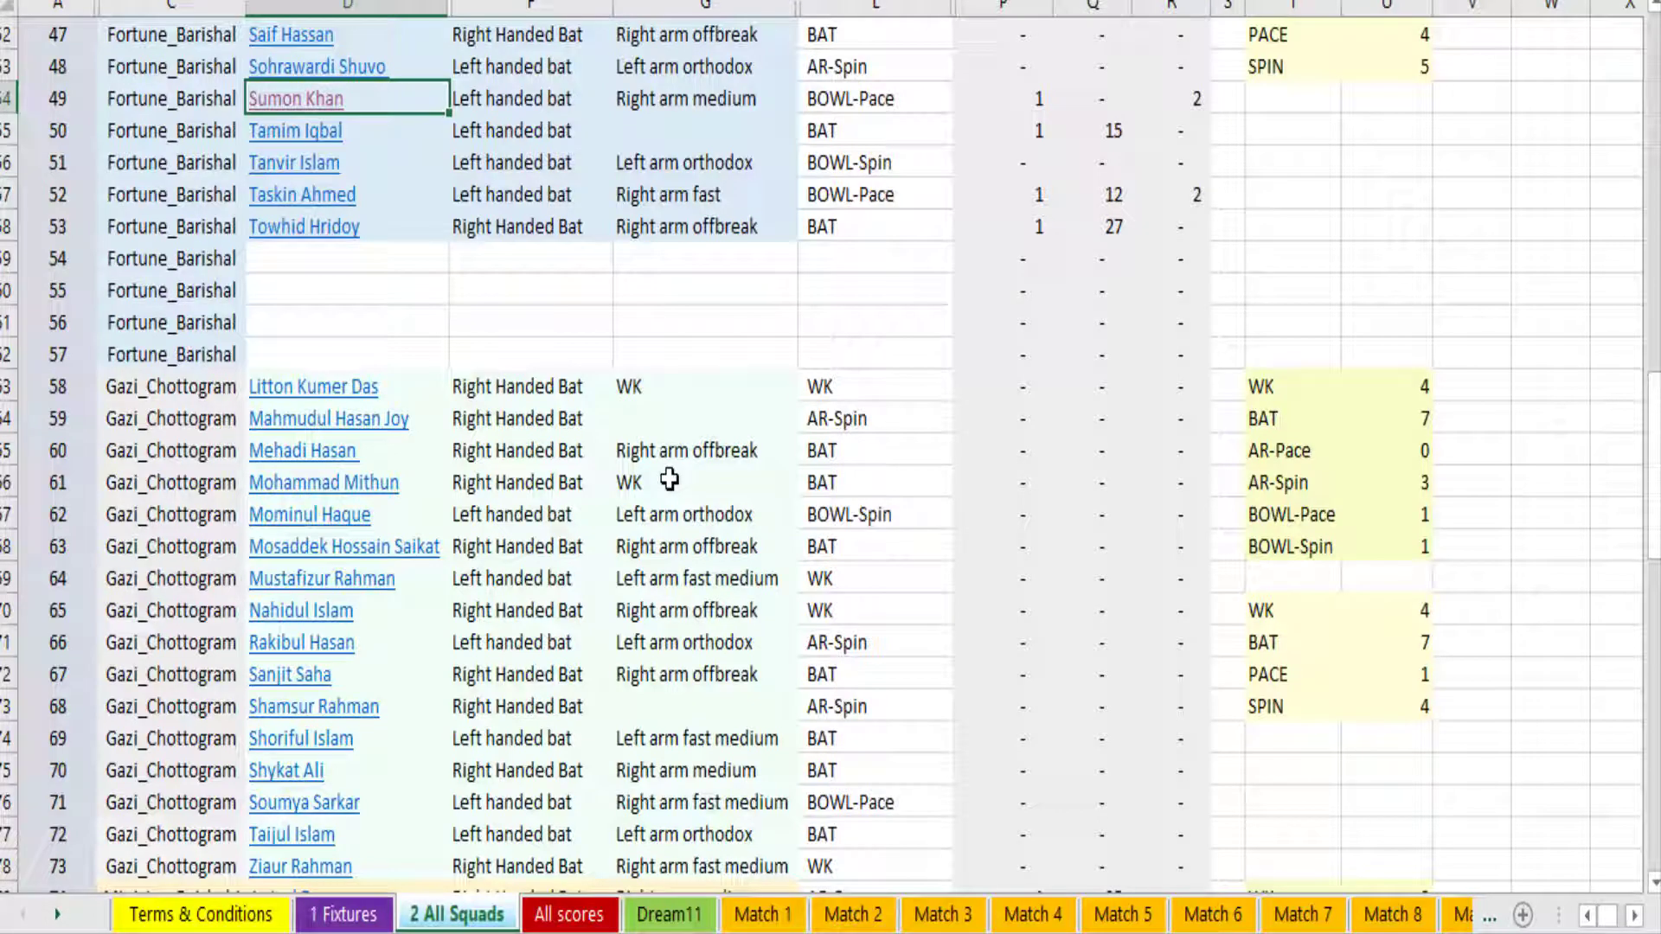
scroll(669, 479, "down", 4)
scroll(669, 479, "down", 4)
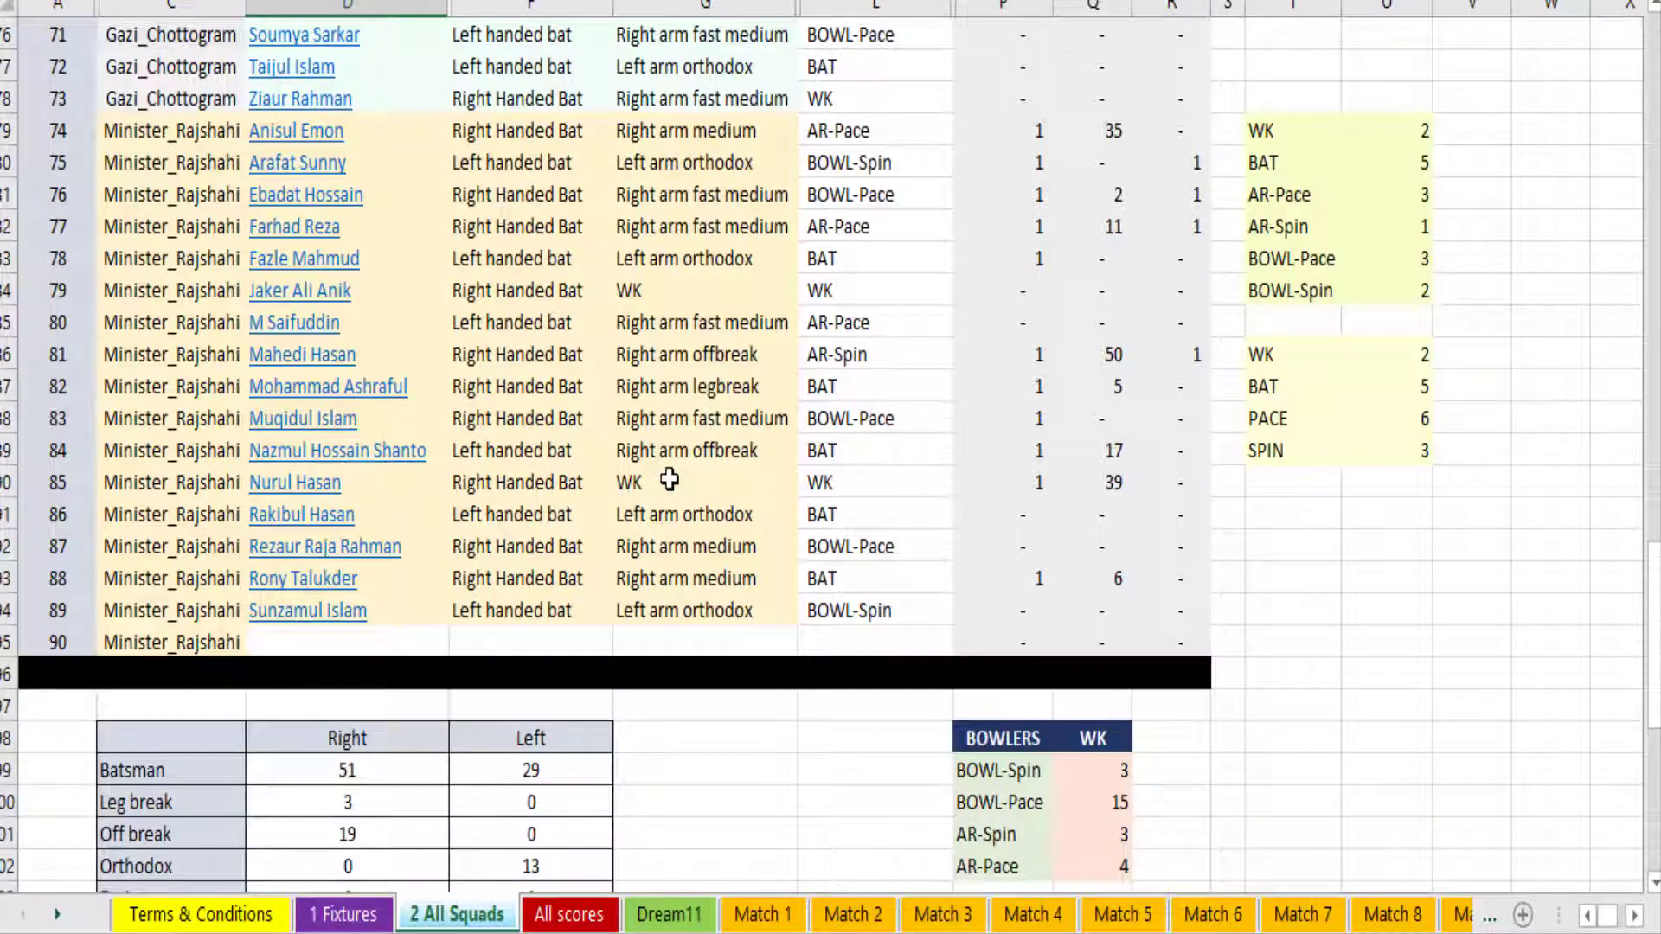
scroll(669, 479, "down", 4)
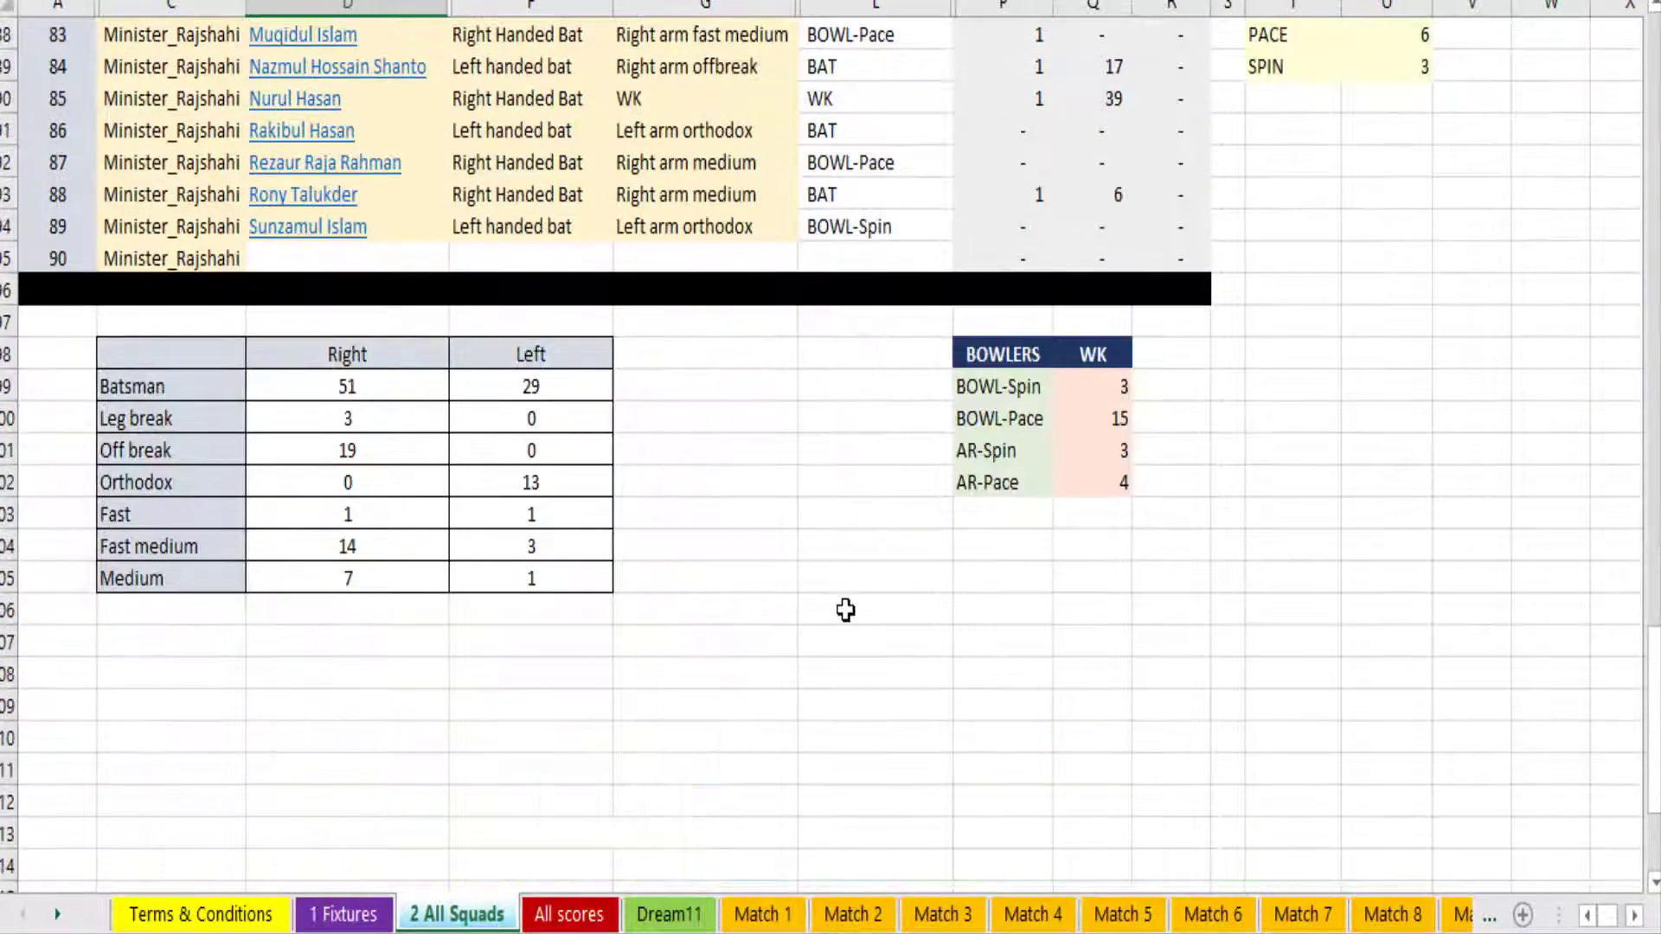
scroll(845, 609, "up", 12)
scroll(845, 610, "up", 12)
scroll(845, 610, "up", 4)
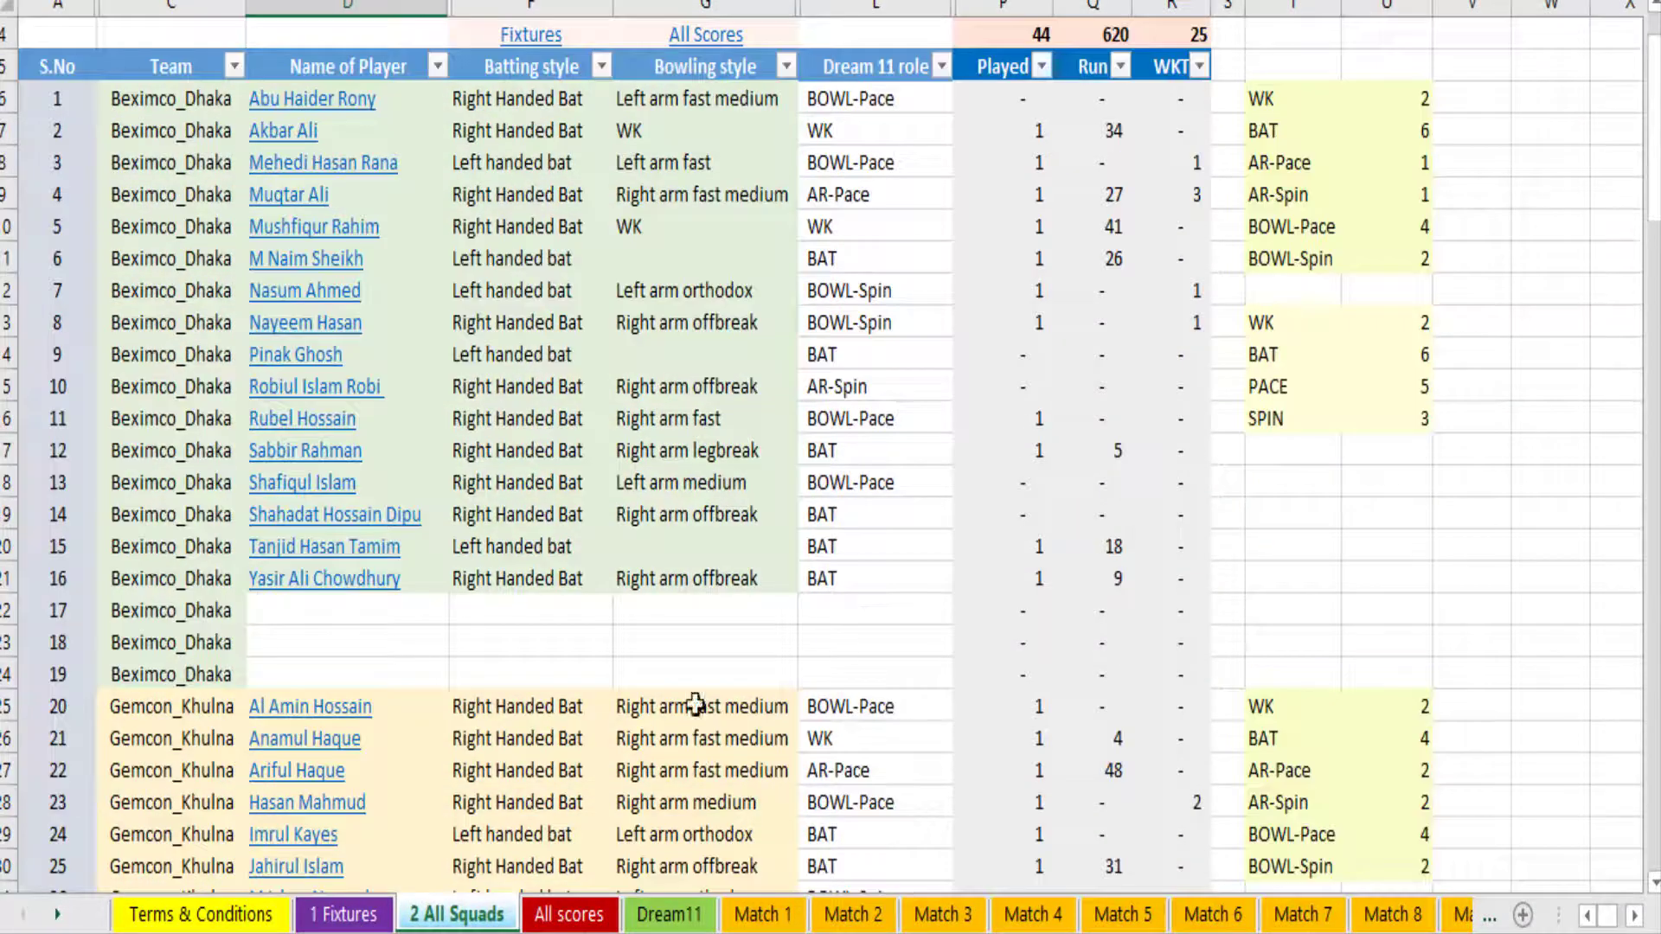
left_click(244, 915)
scroll(423, 632, "down", 4)
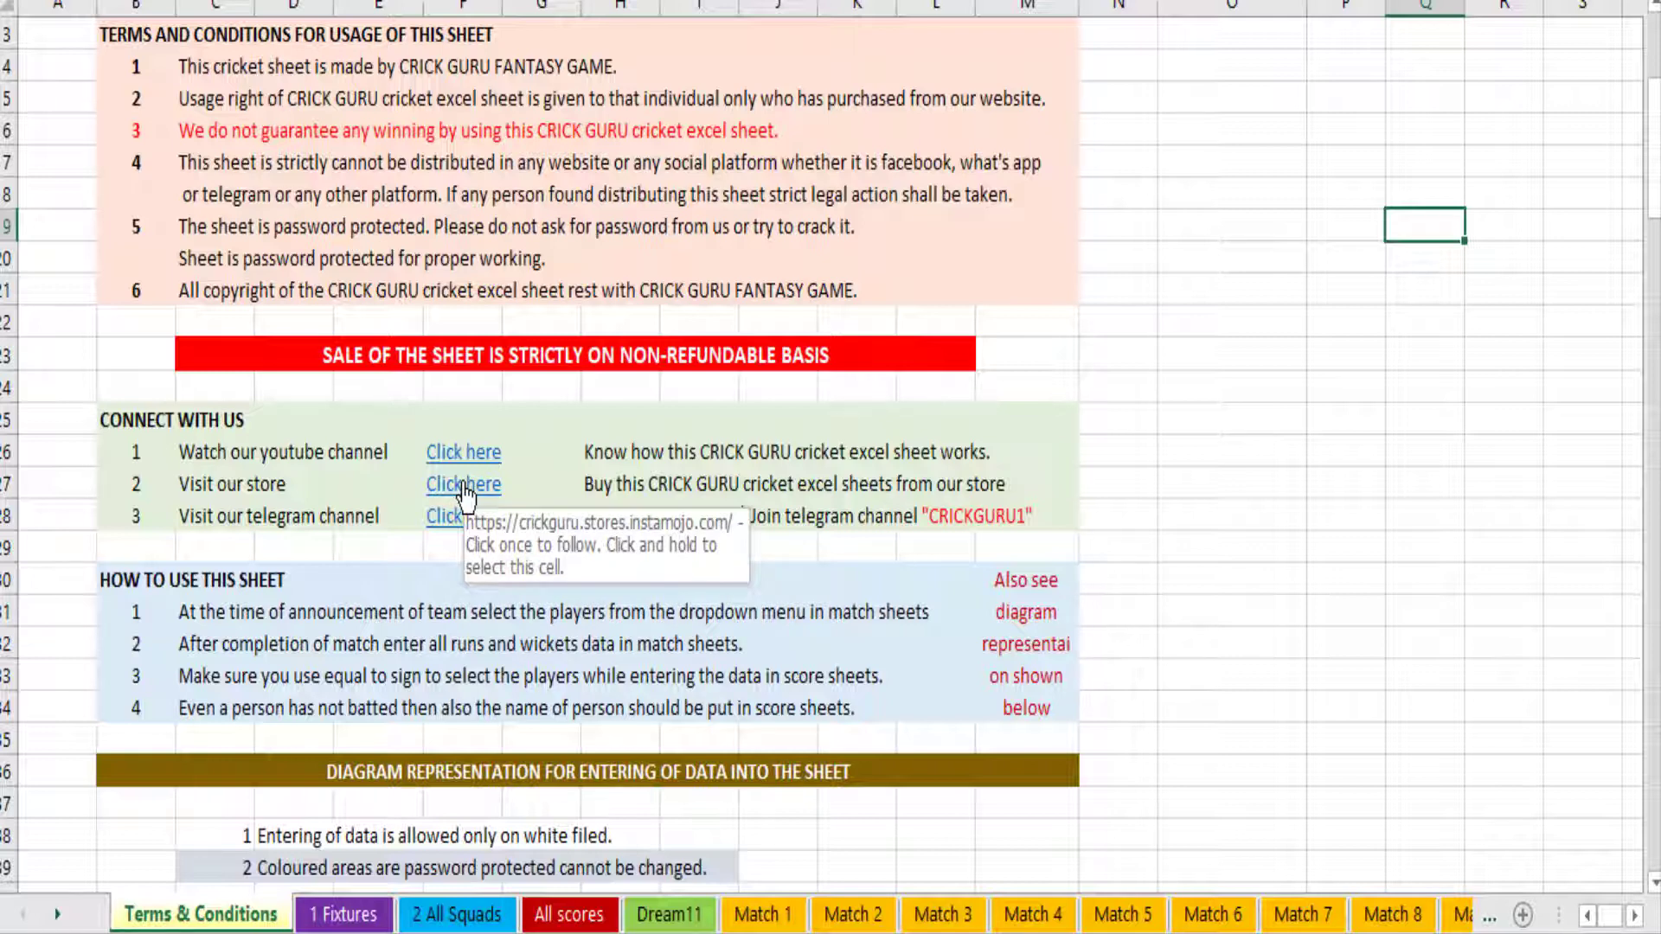
left_click(464, 488)
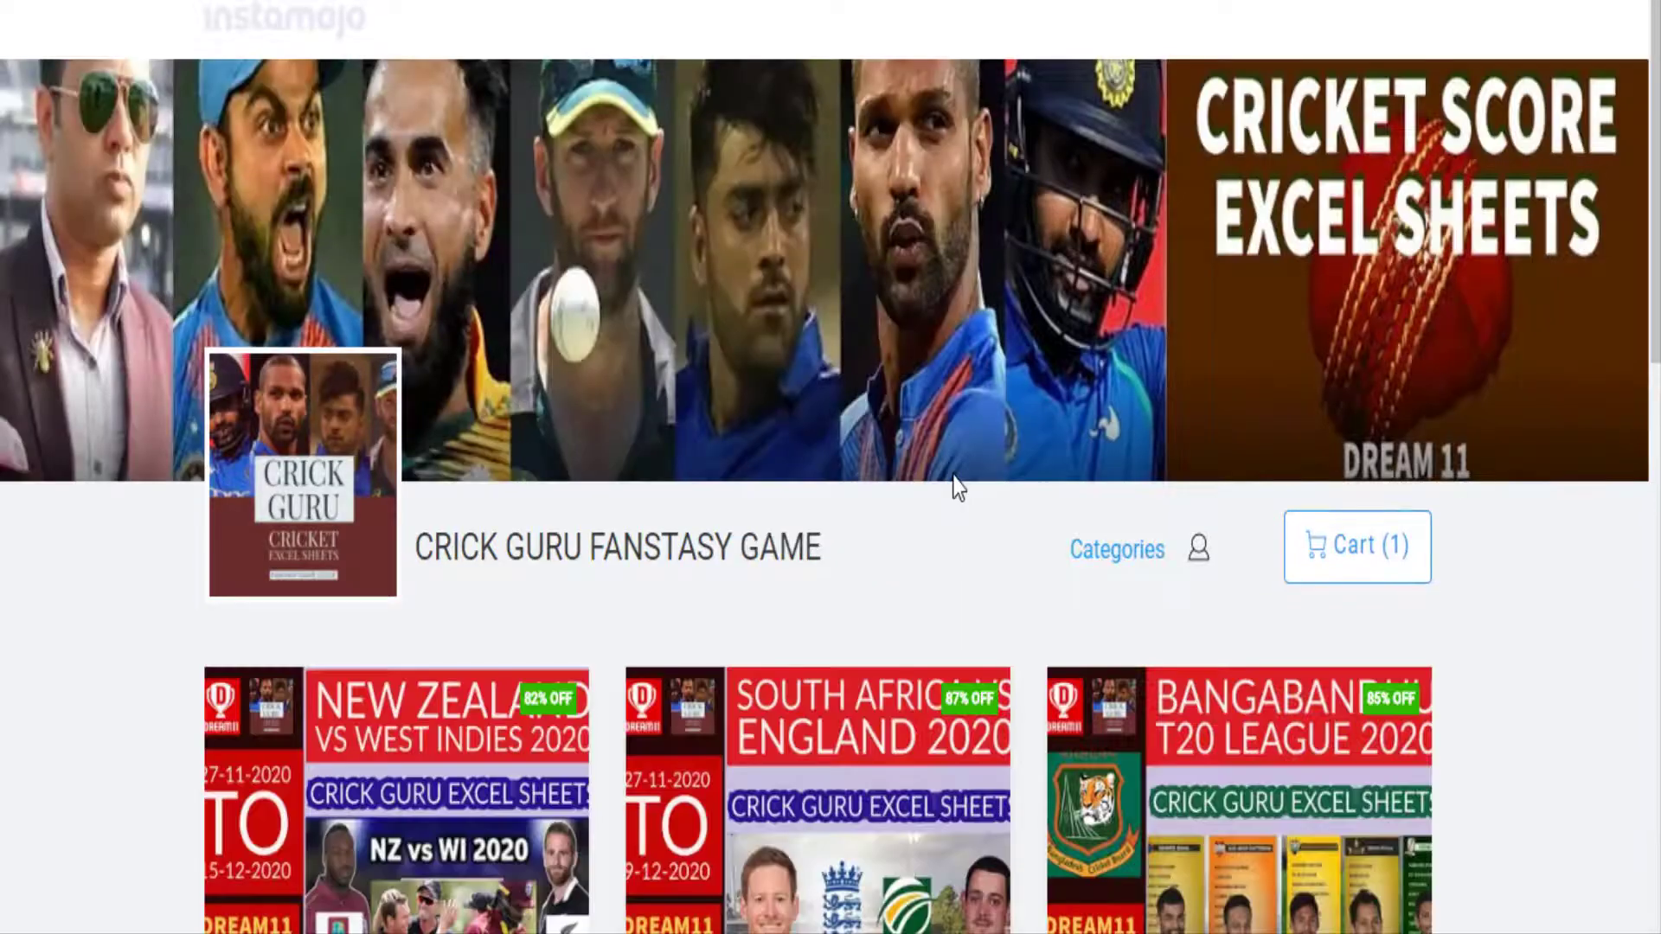
Scroll through the Bangladesh T20 Crick Guru sheet's product page, priced at ₹9.
scroll(957, 487, "down", 5)
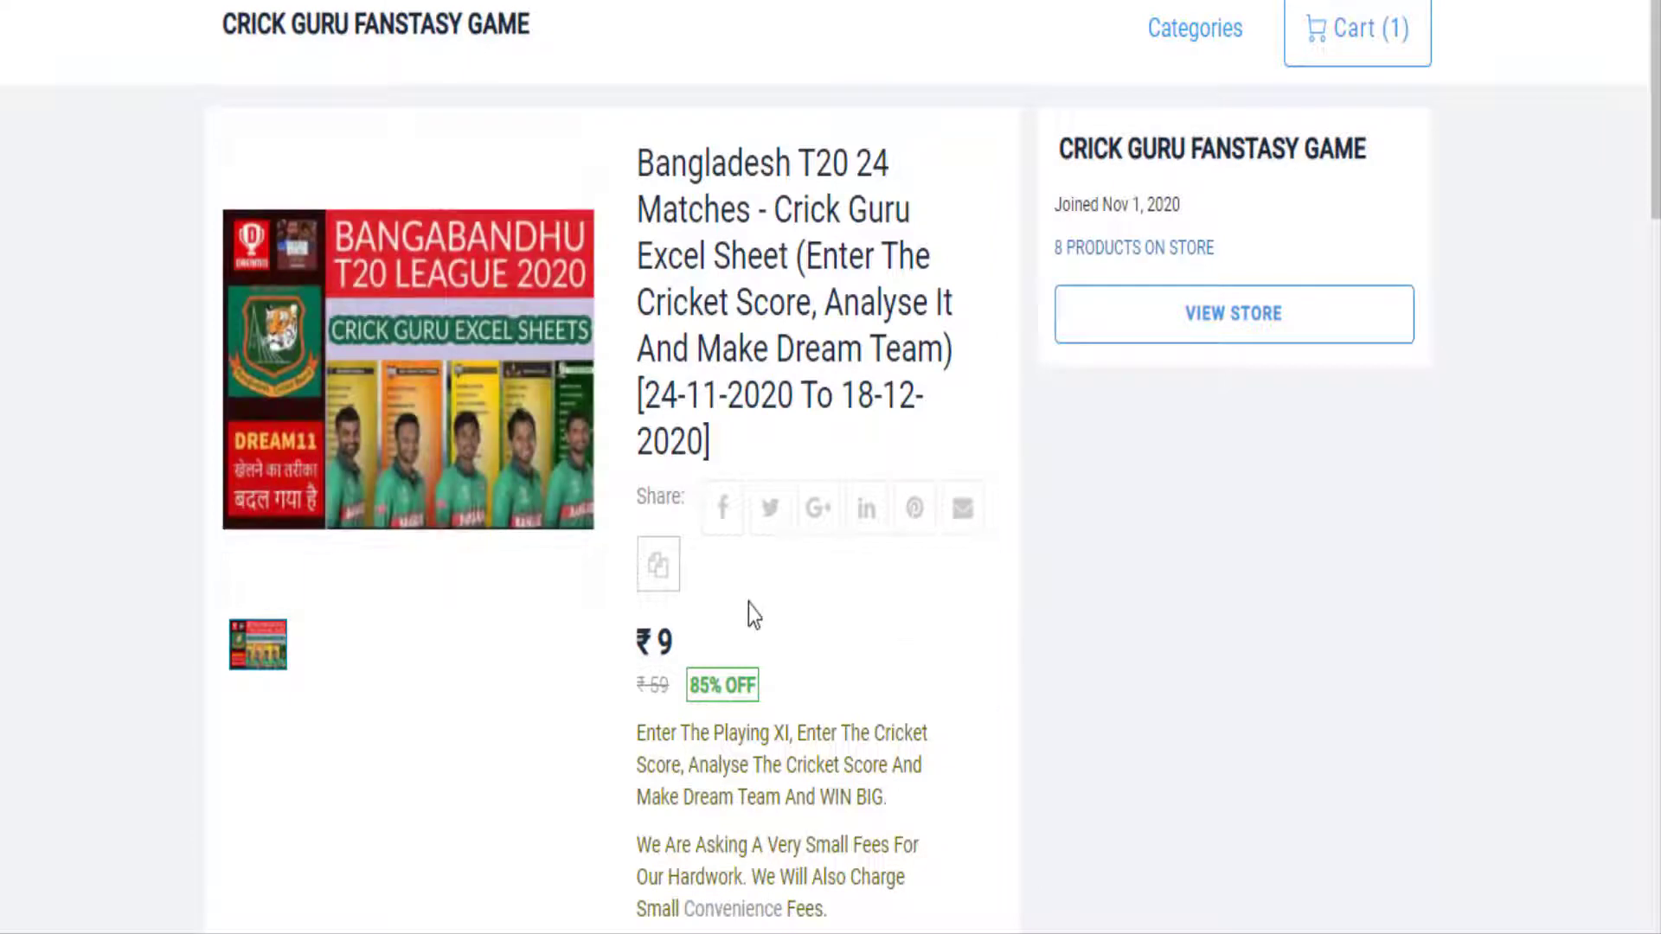
scroll(735, 570, "down", 5)
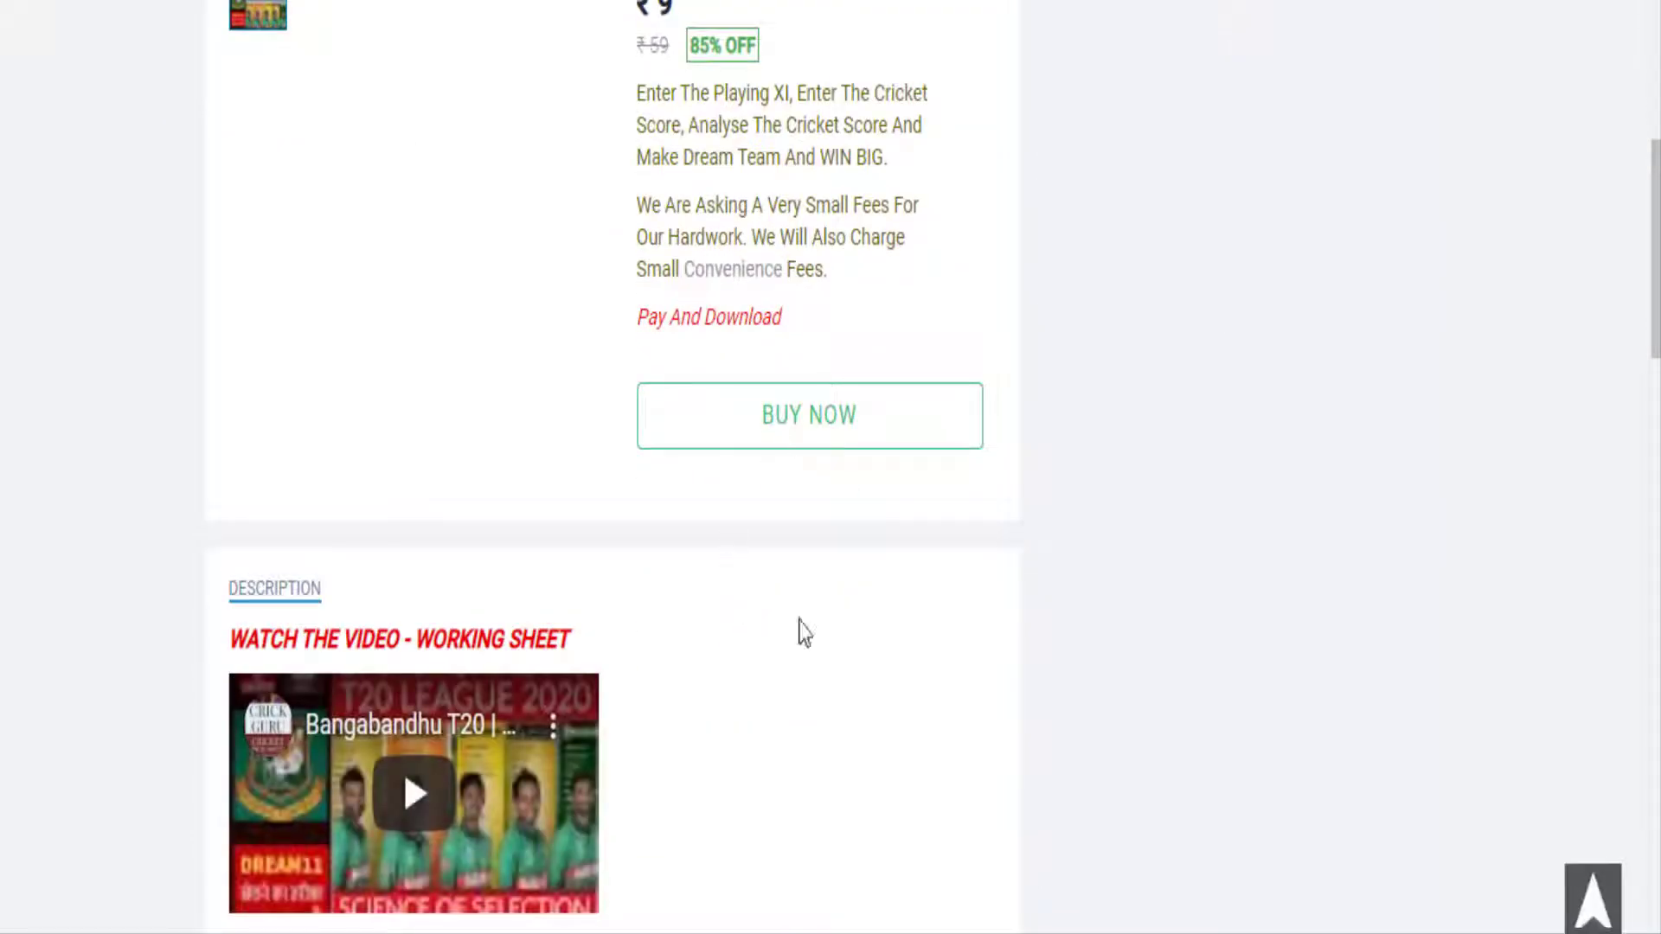
scroll(810, 709, "down", 5)
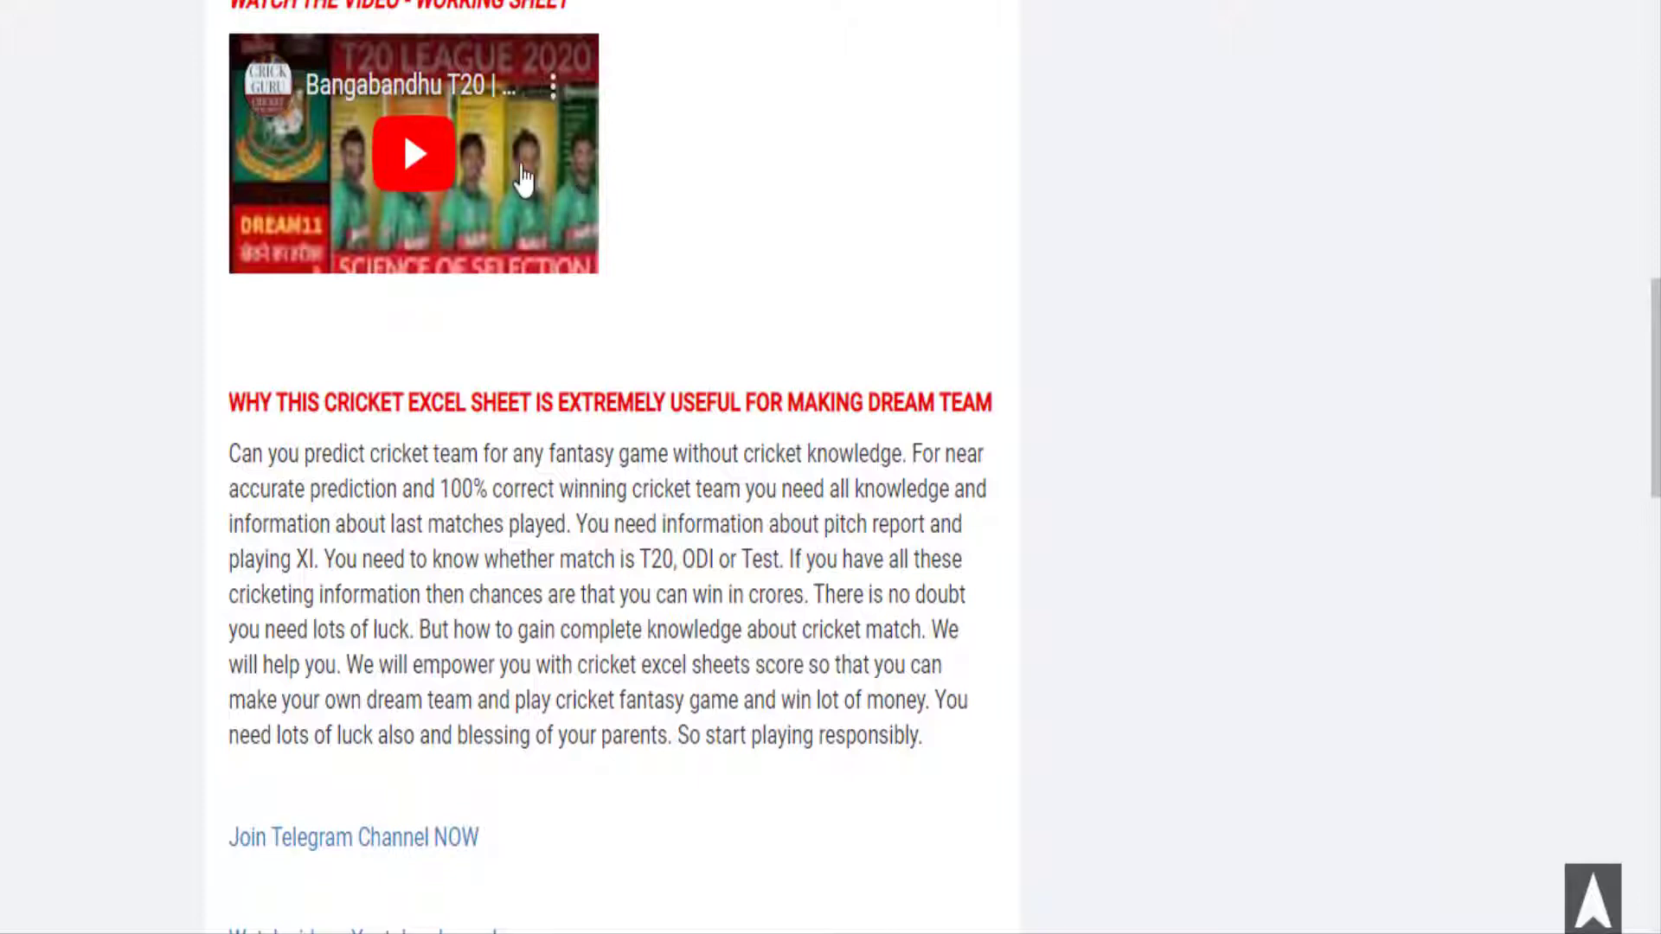
scroll(743, 584, "down", 10)
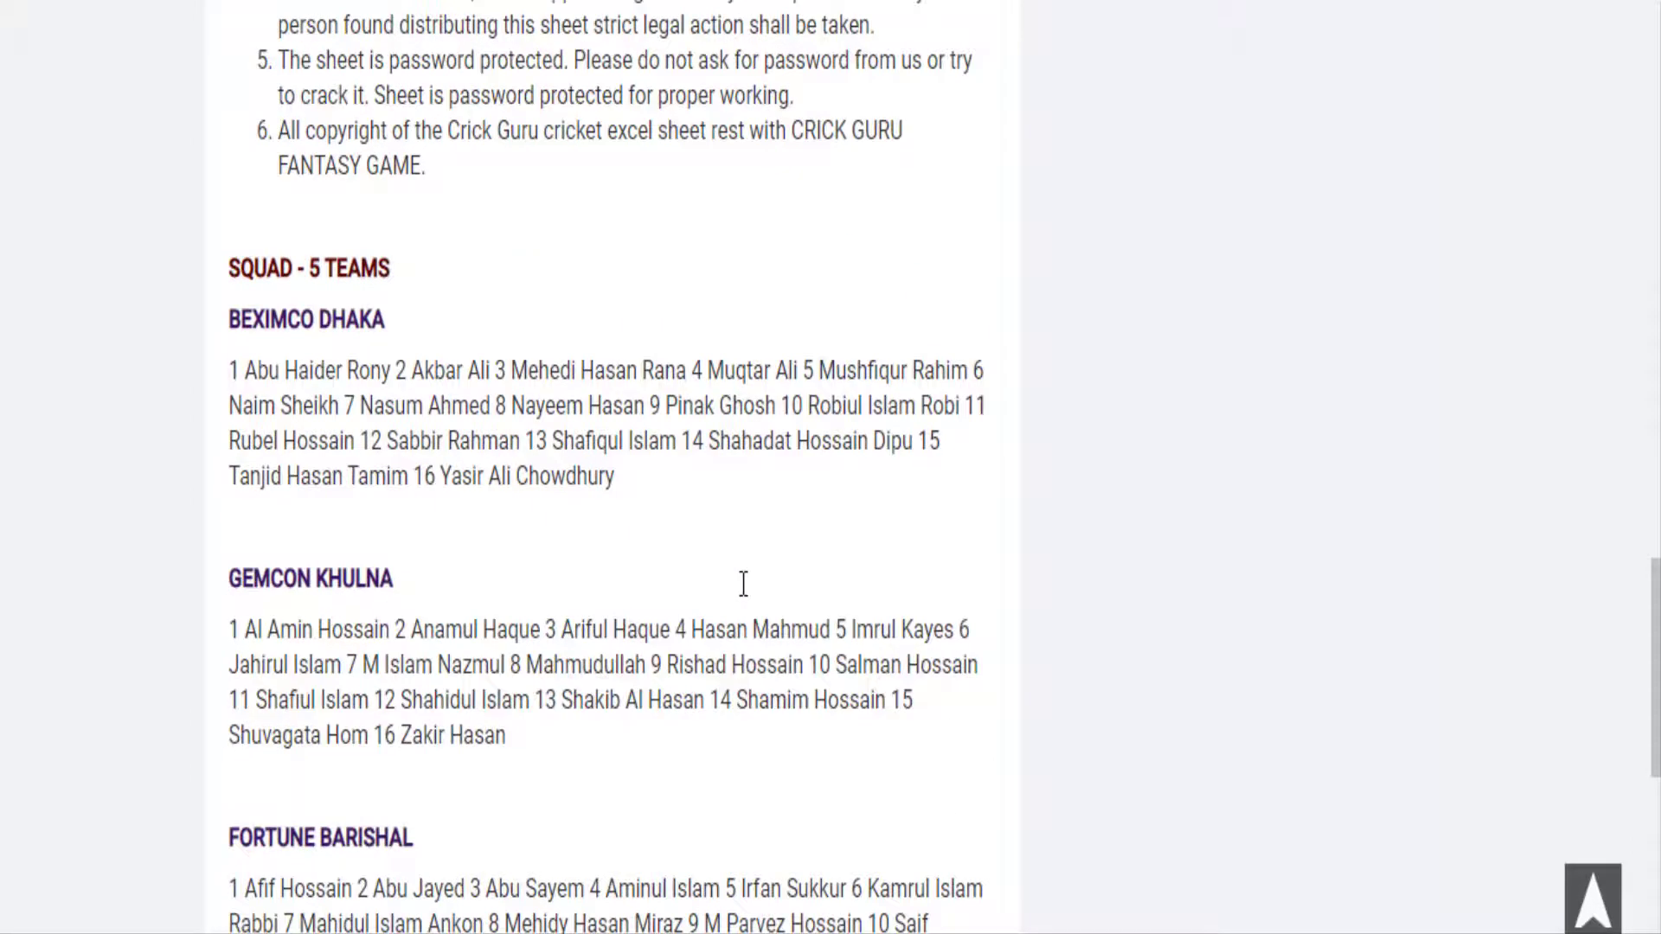
scroll(743, 584, "up", 10)
scroll(743, 584, "up", 5)
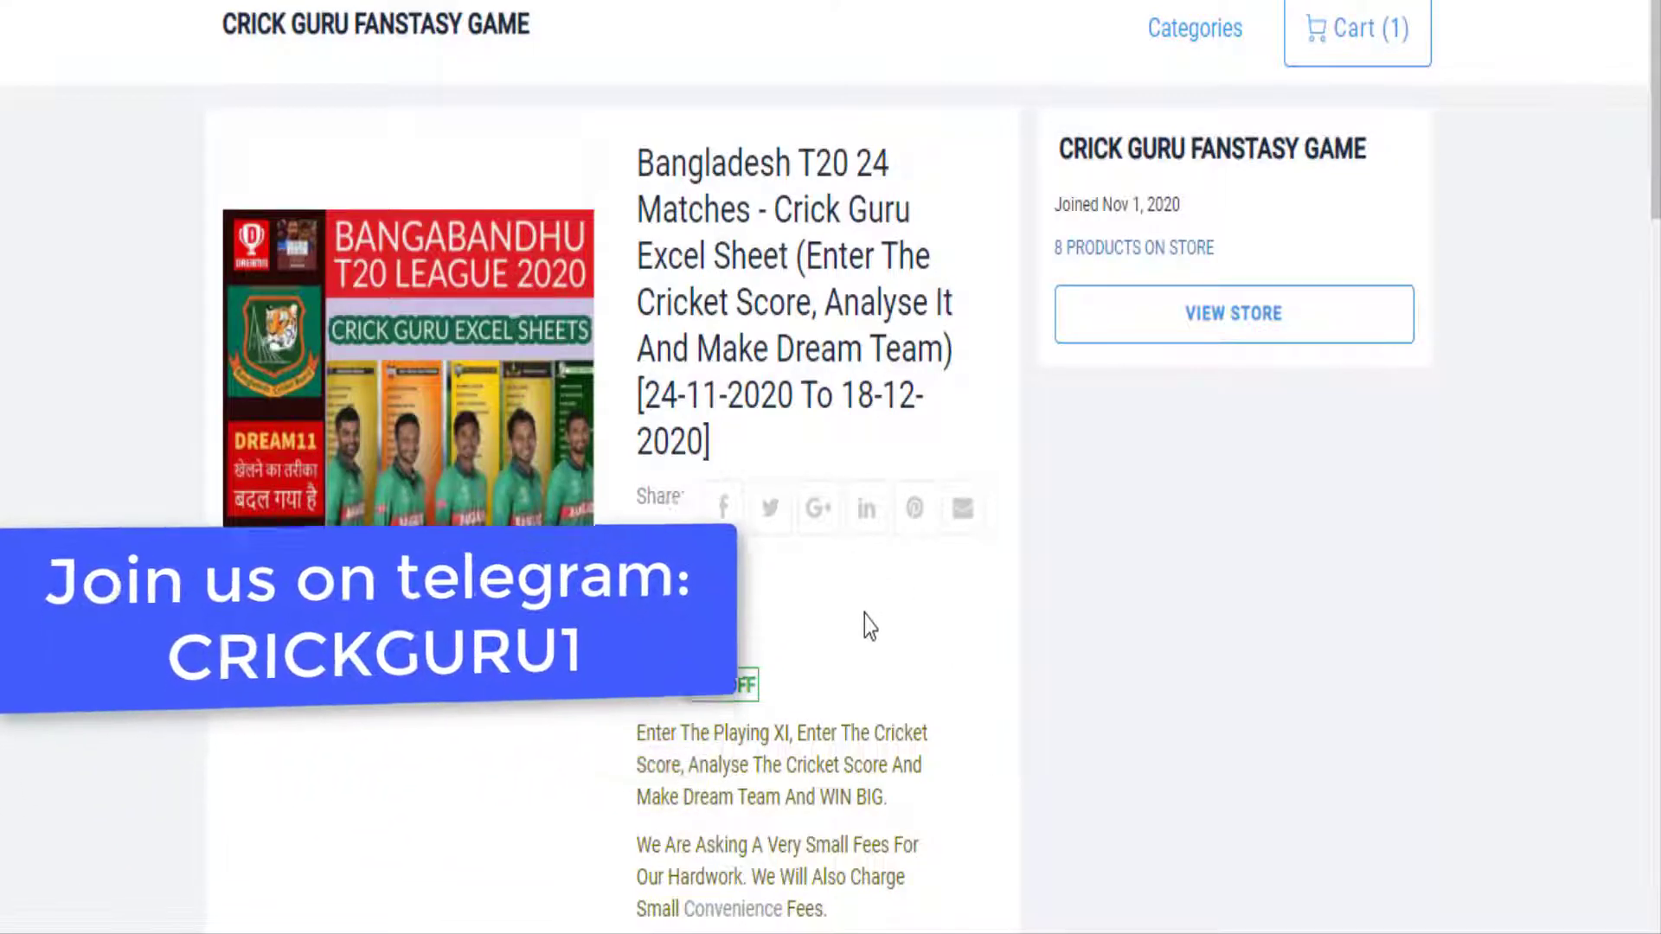
scroll(865, 618, "down", 3)
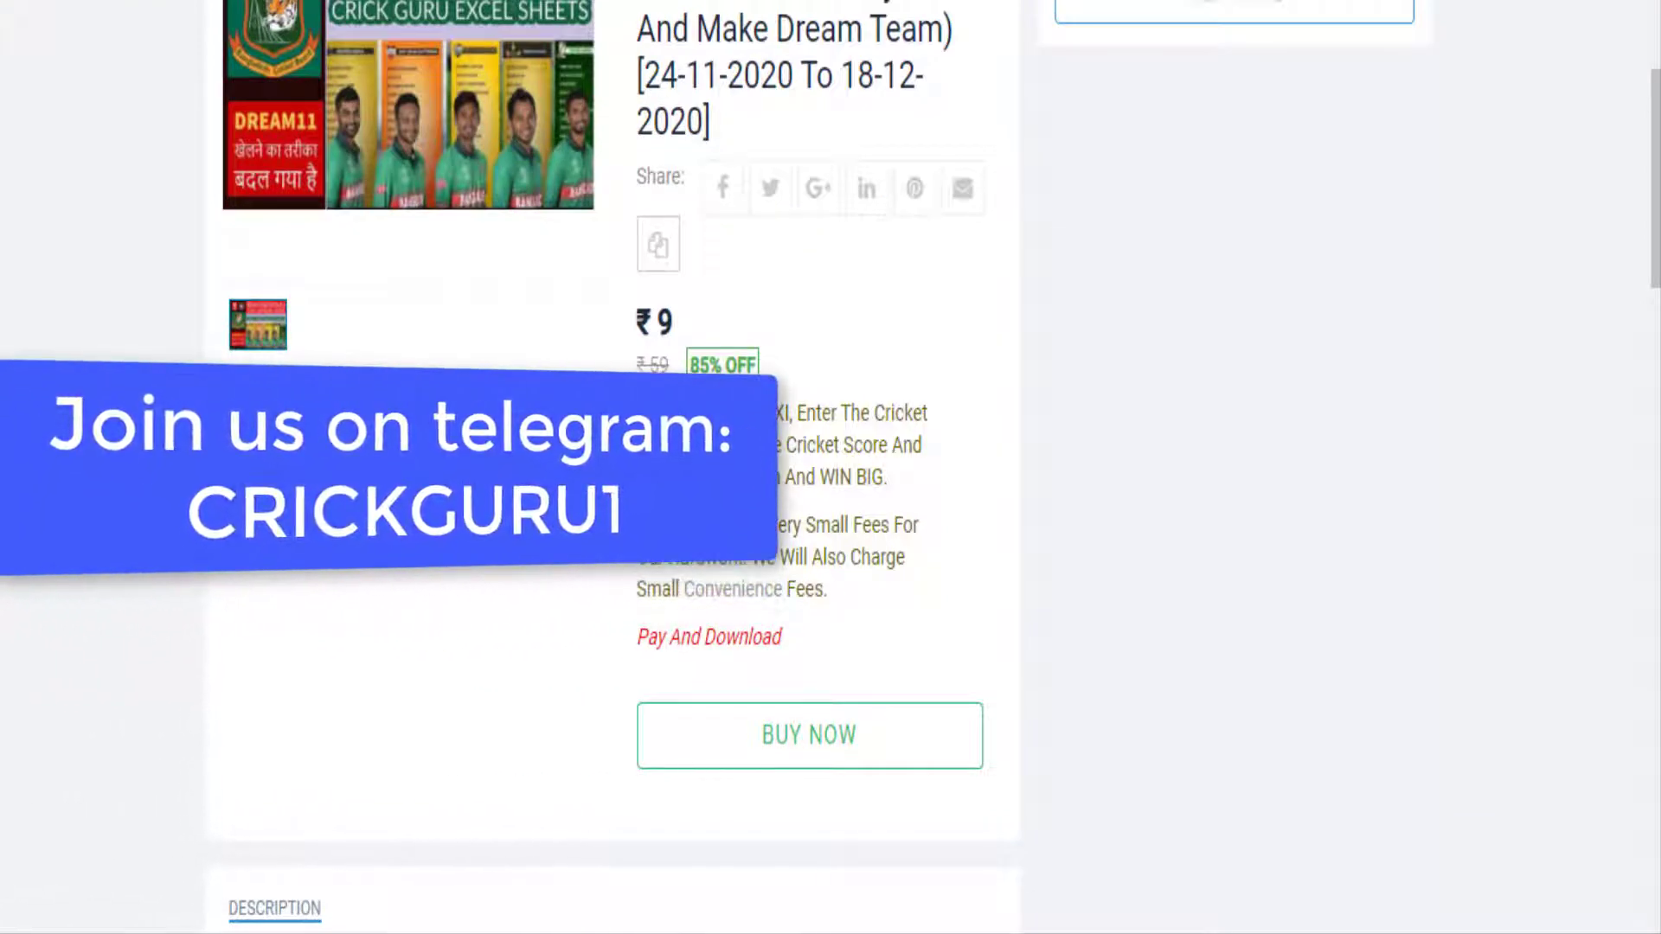
scroll(630, 391, "up", 3)
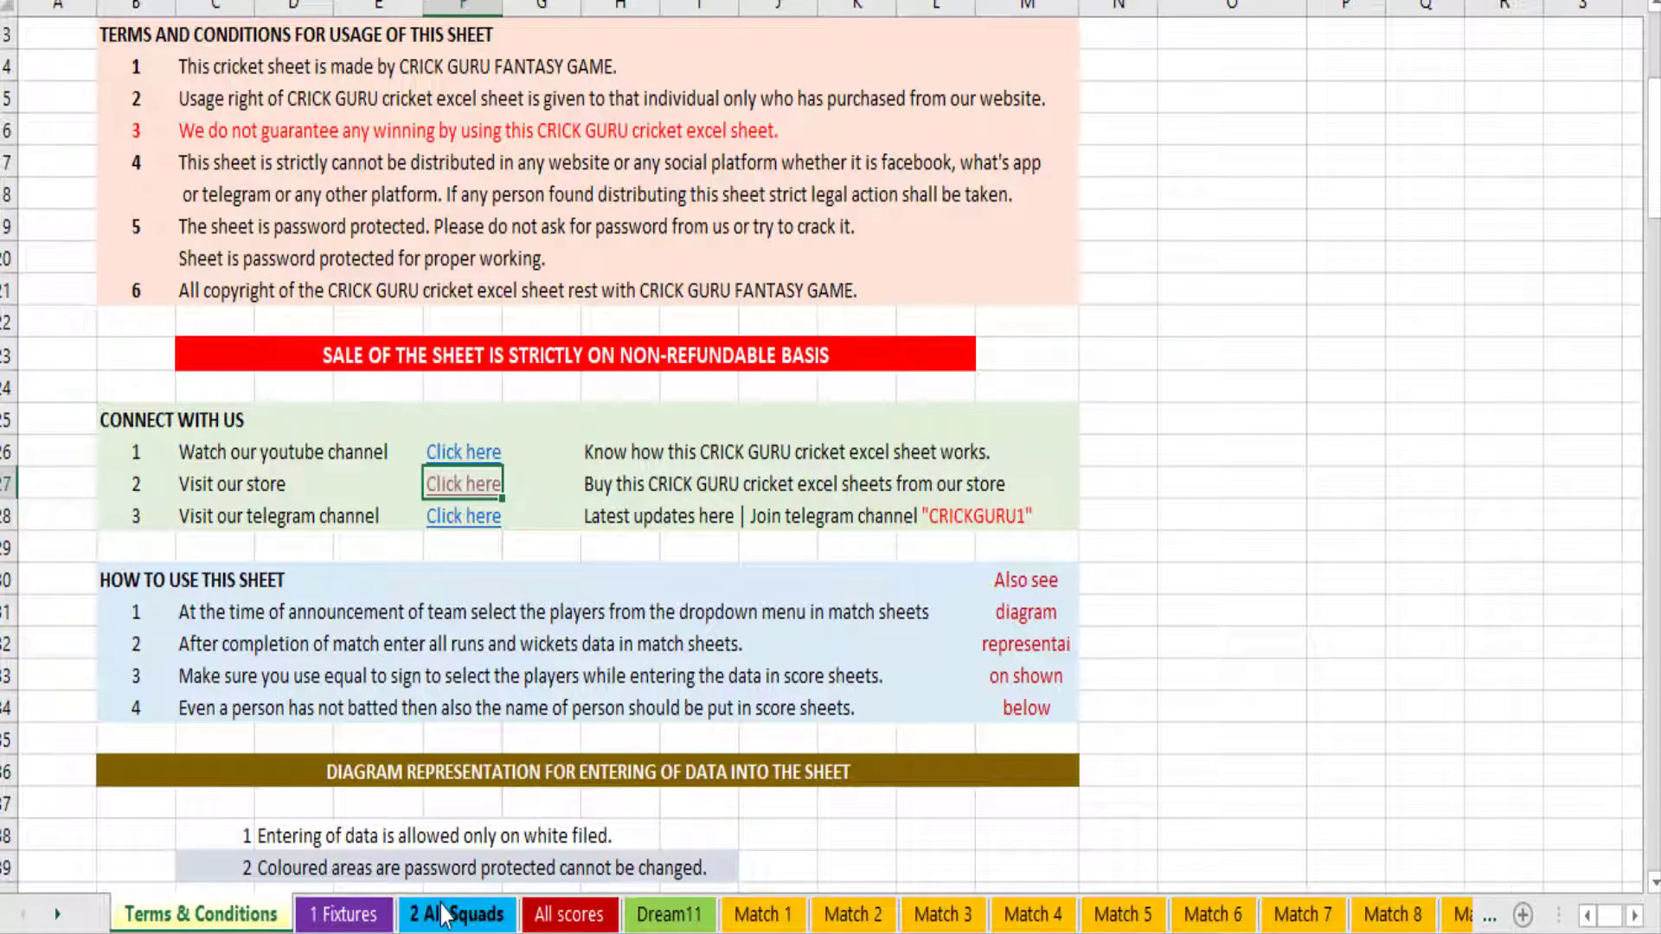
Glance through the 2 All Squads sheet, then return to the Dream11 sheet.
left_click(456, 914)
scroll(1123, 660, "down", 1)
scroll(1123, 661, "down", 6)
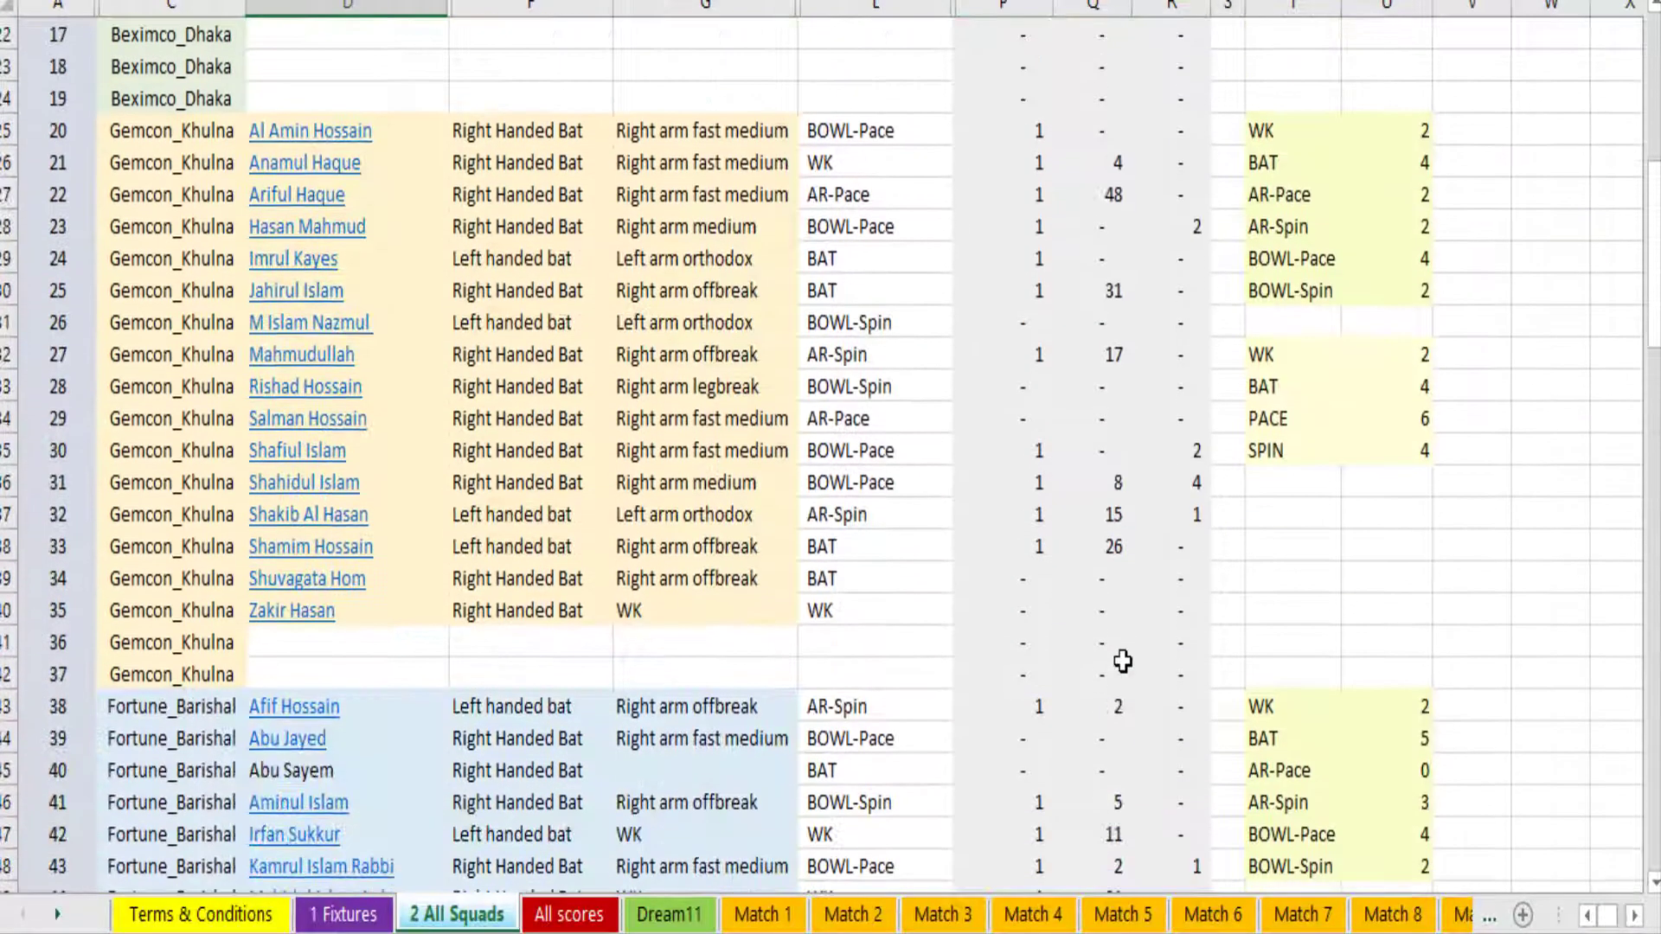
scroll(1122, 661, "up", 6)
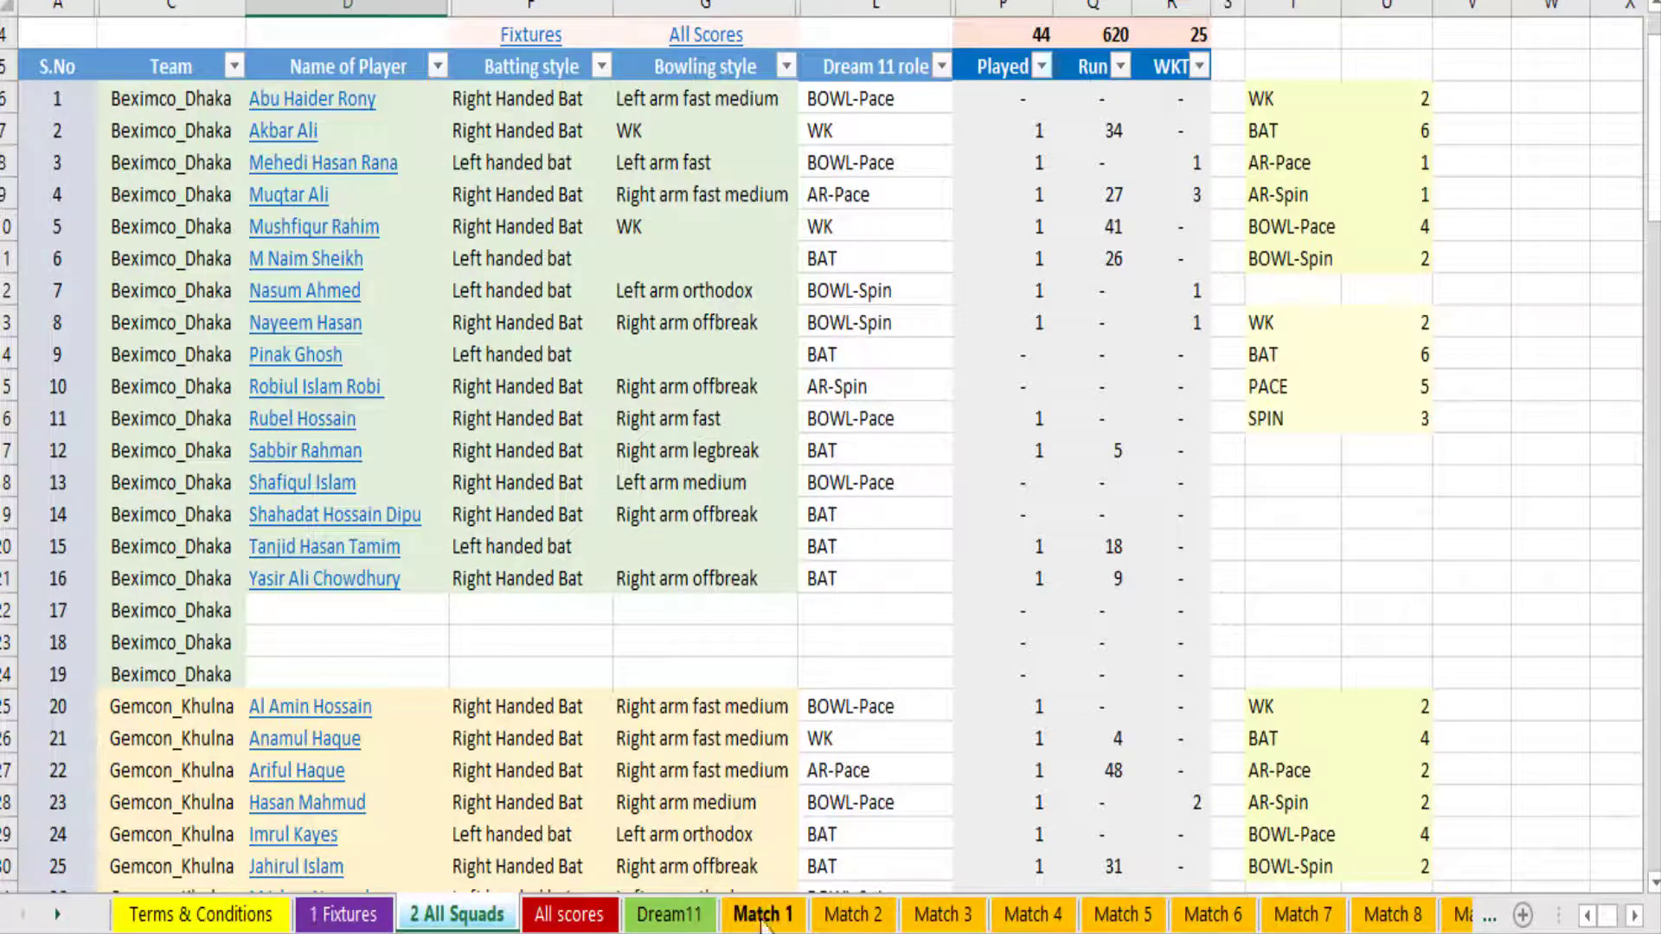
left_click(670, 914)
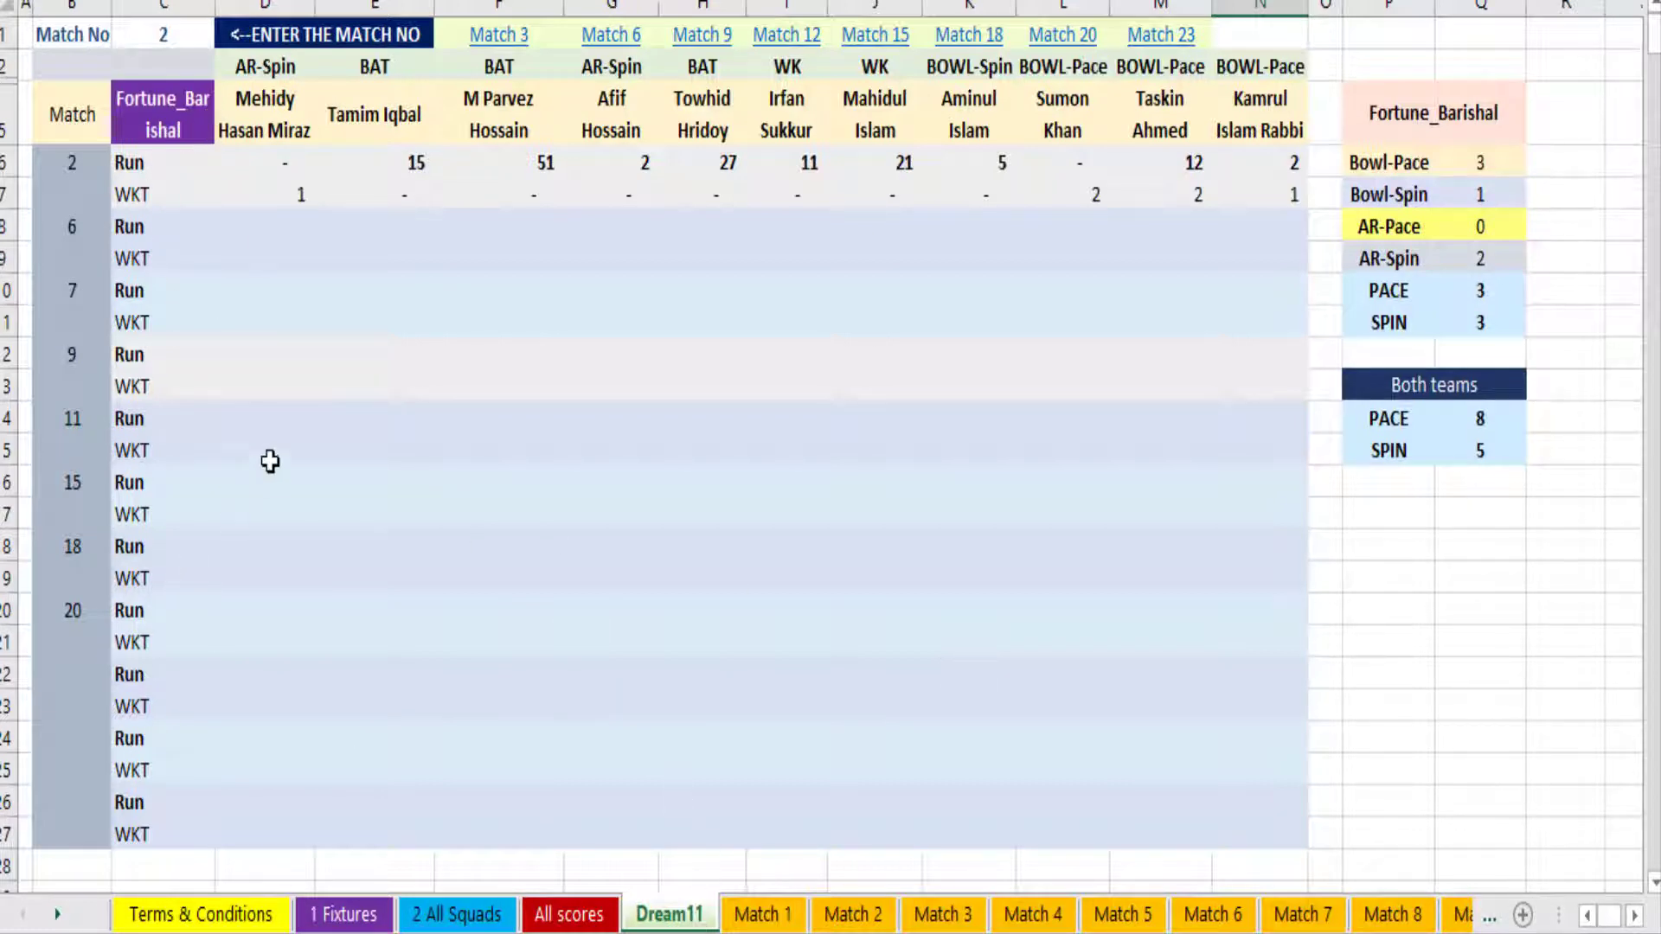
Recommit match numbers 1 and 2 in C1 to recalculate the Dream11 tables.
left_click(181, 35)
type("1")
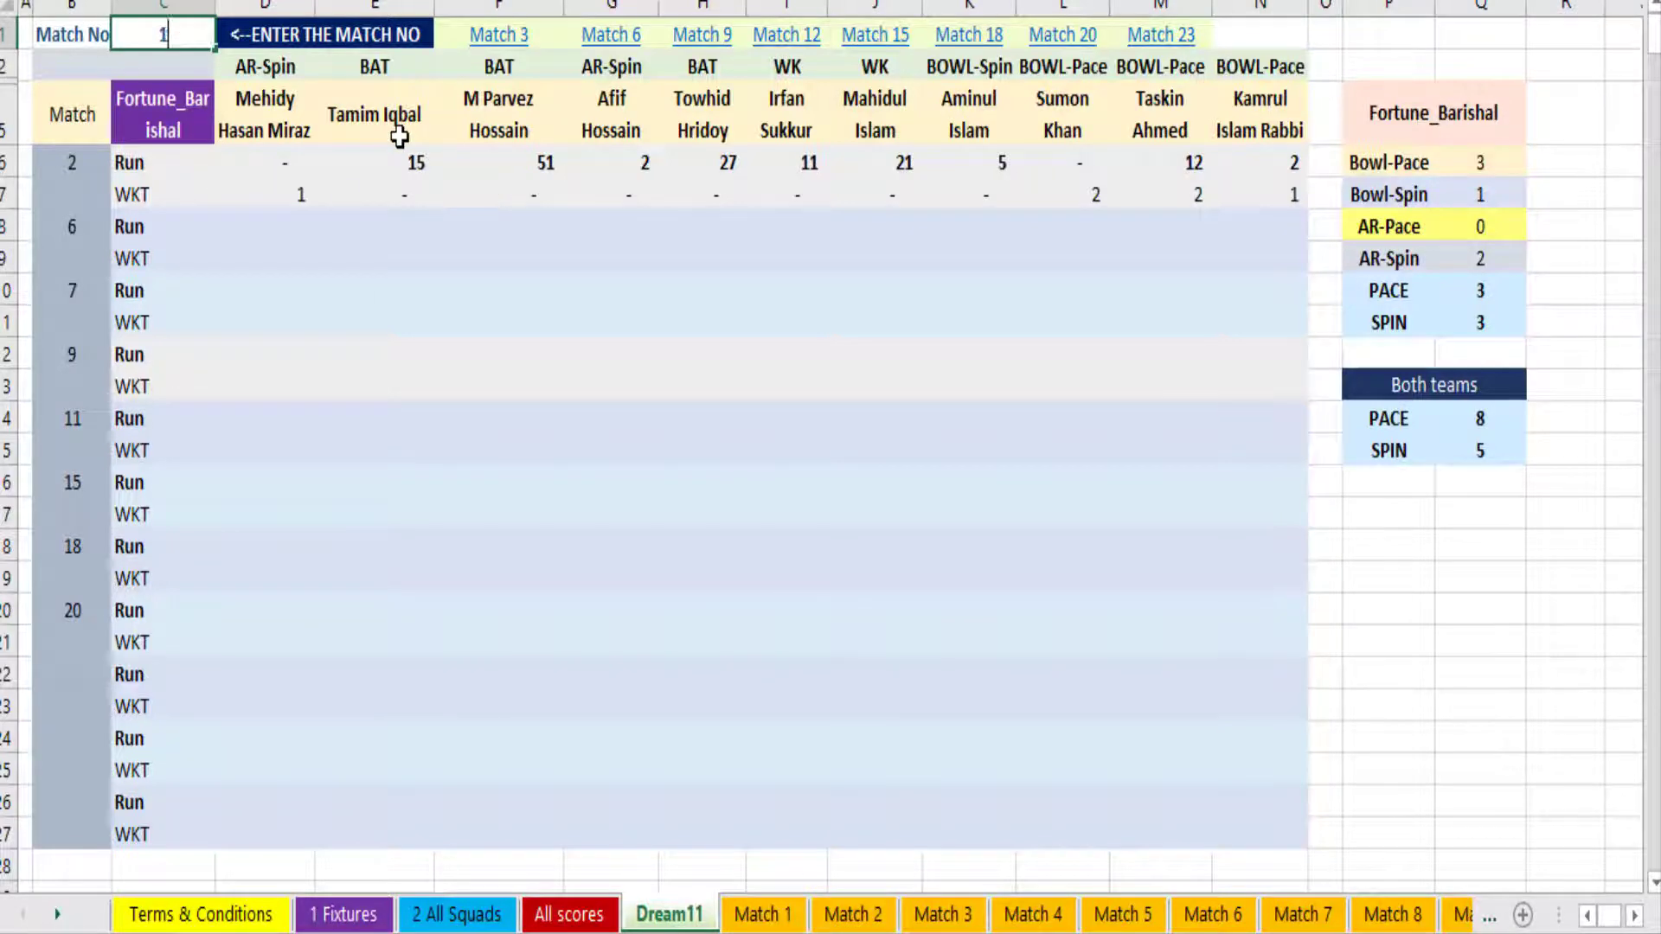
key("Return")
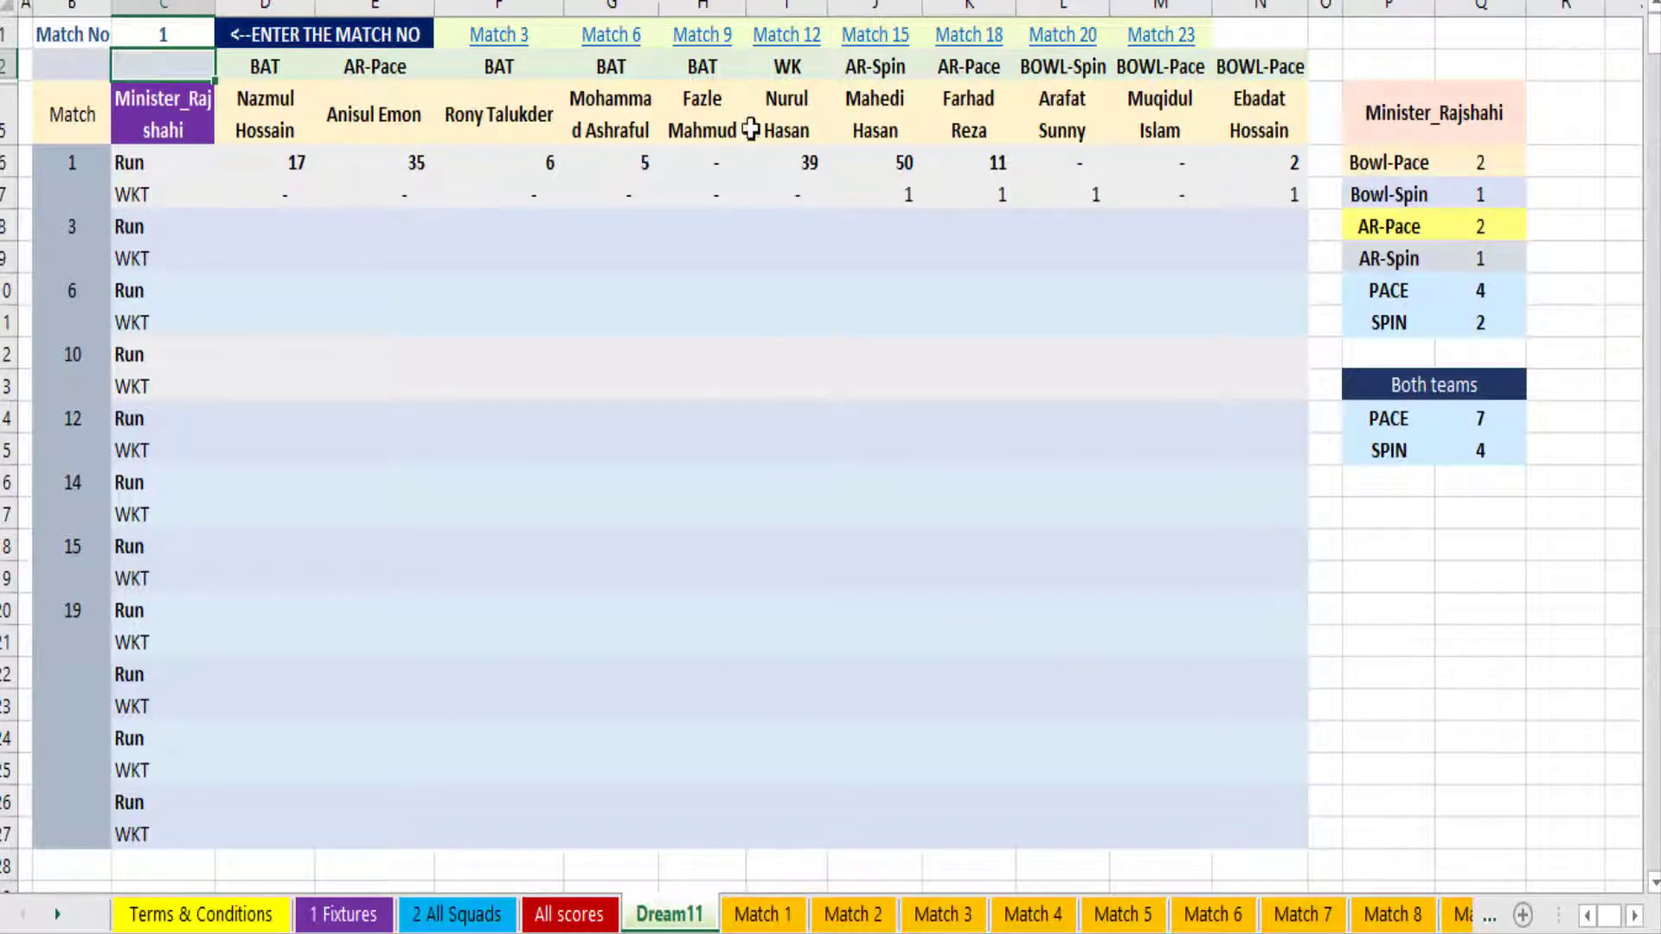
scroll(750, 130, "down", 1)
scroll(853, 130, "down", 6)
scroll(556, 130, "down", 1)
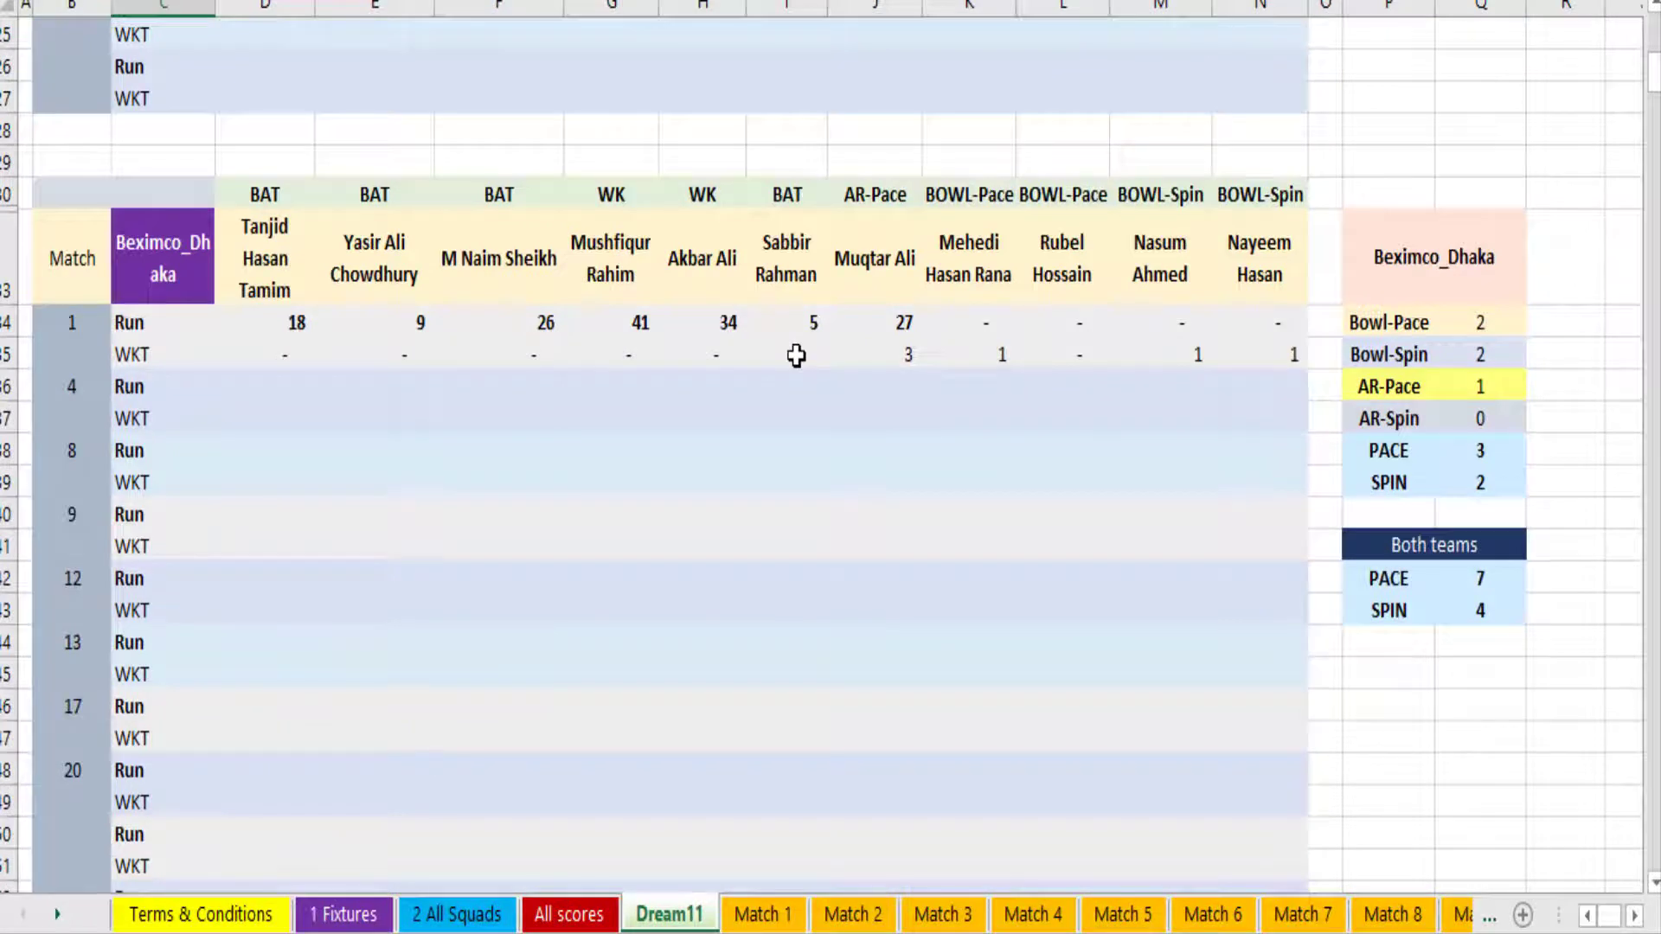
scroll(795, 355, "up", 10)
left_click(181, 33)
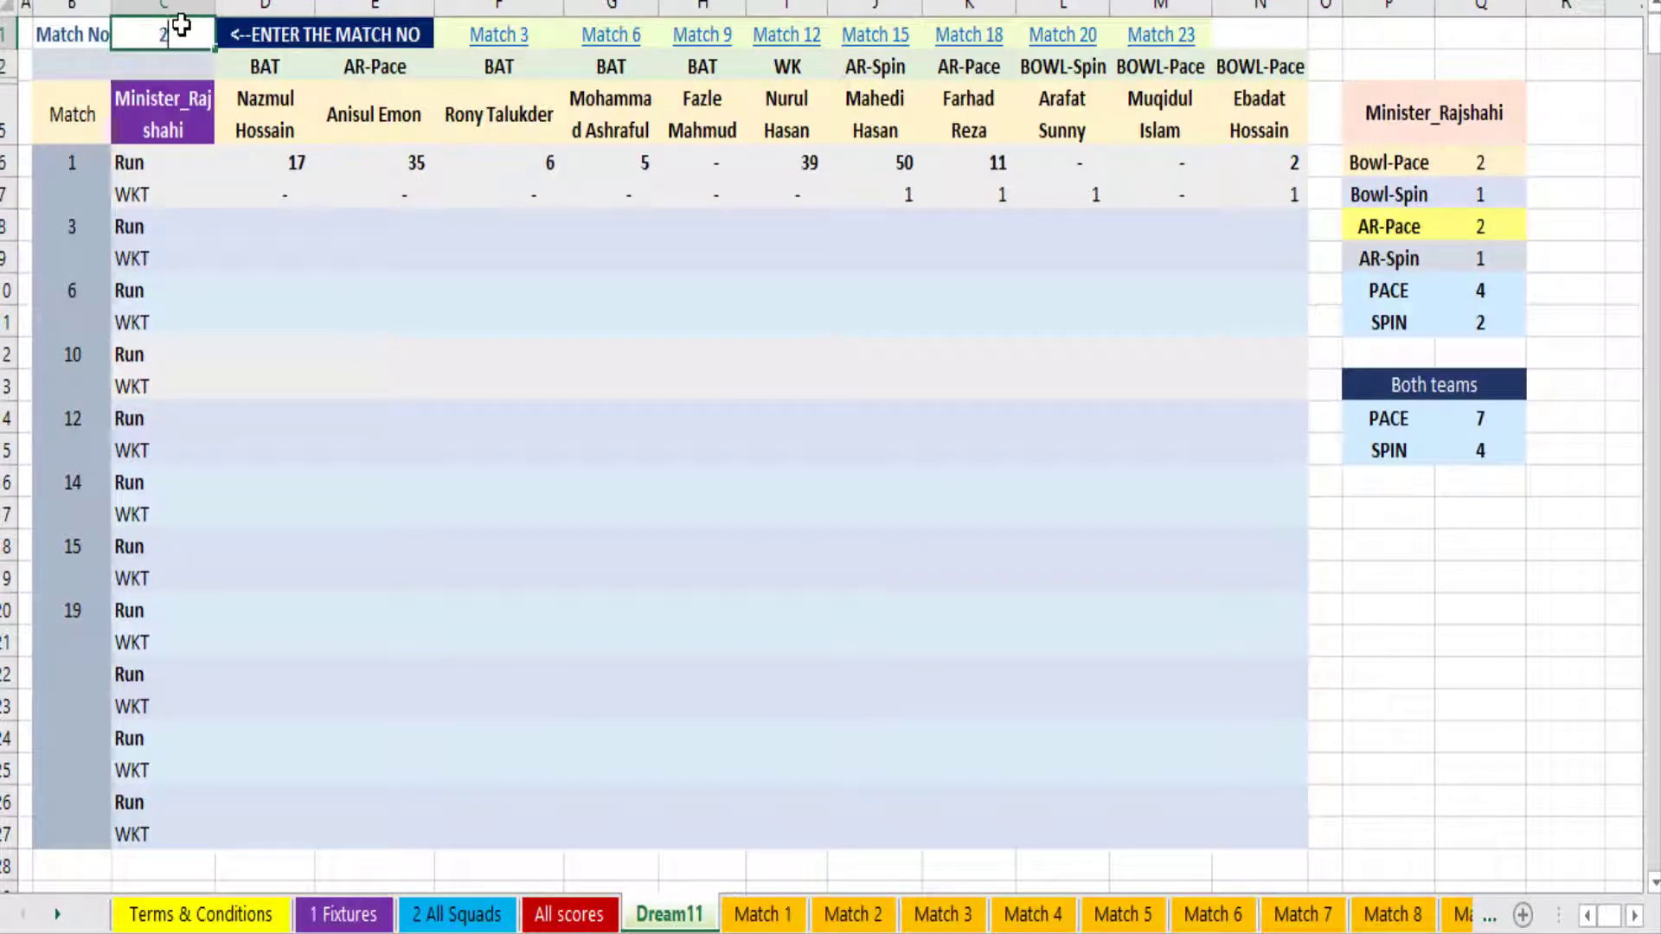
key("Return")
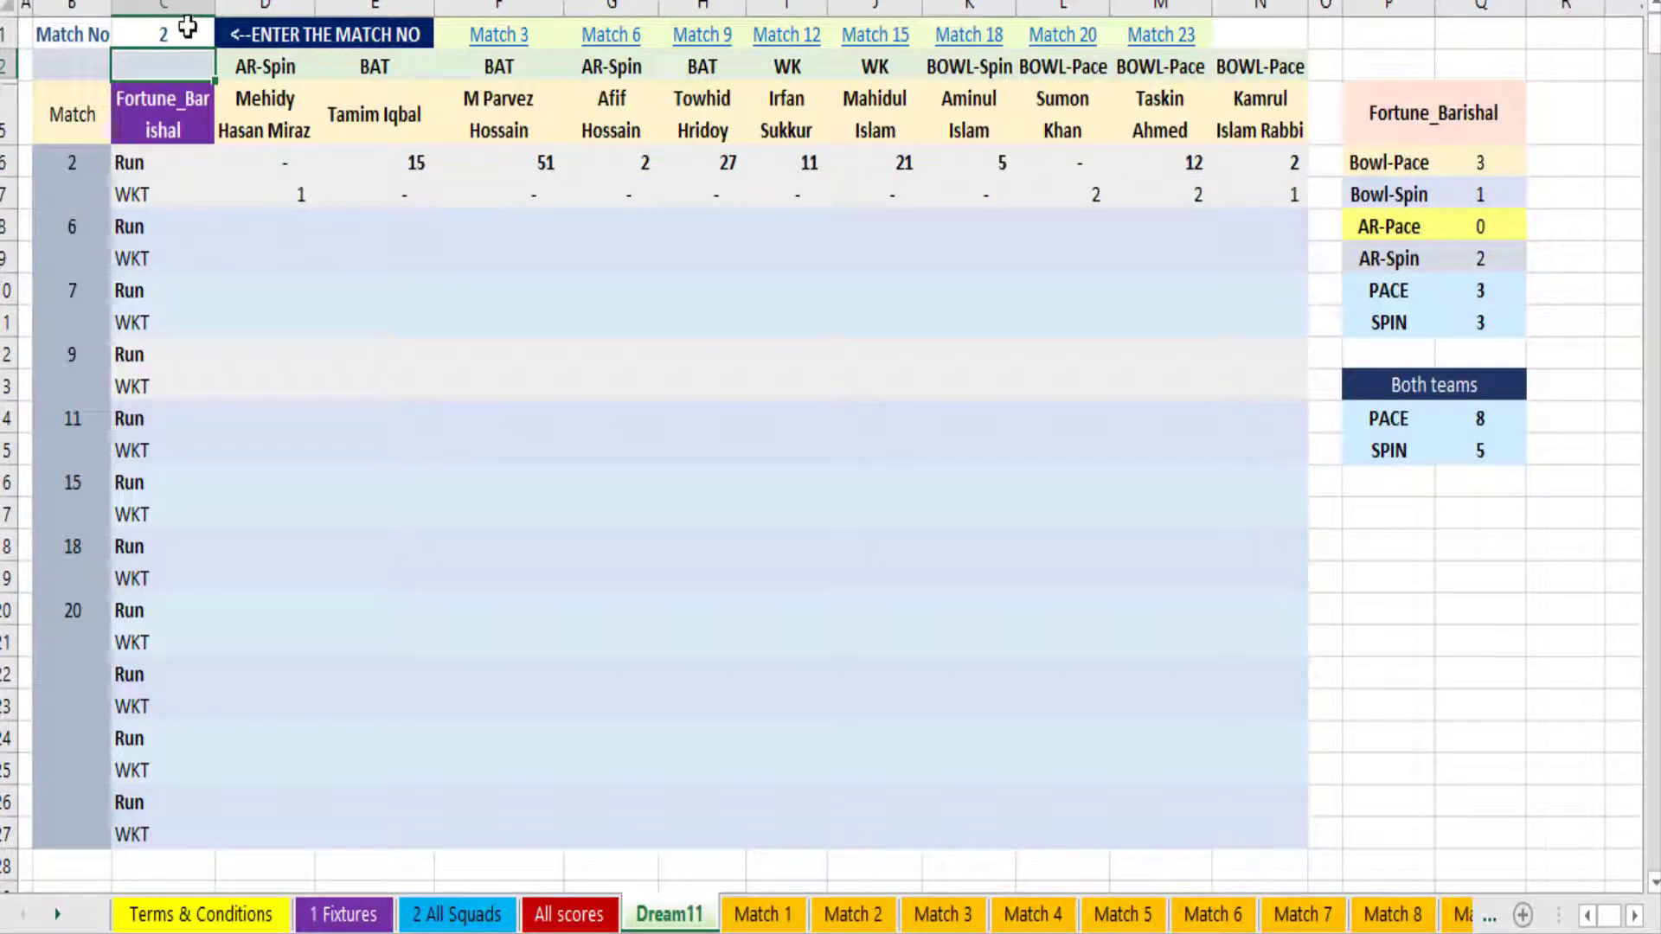
Try match number 1, then match number 3, in the Match No cell.
left_click(187, 28)
type("1")
key("Return")
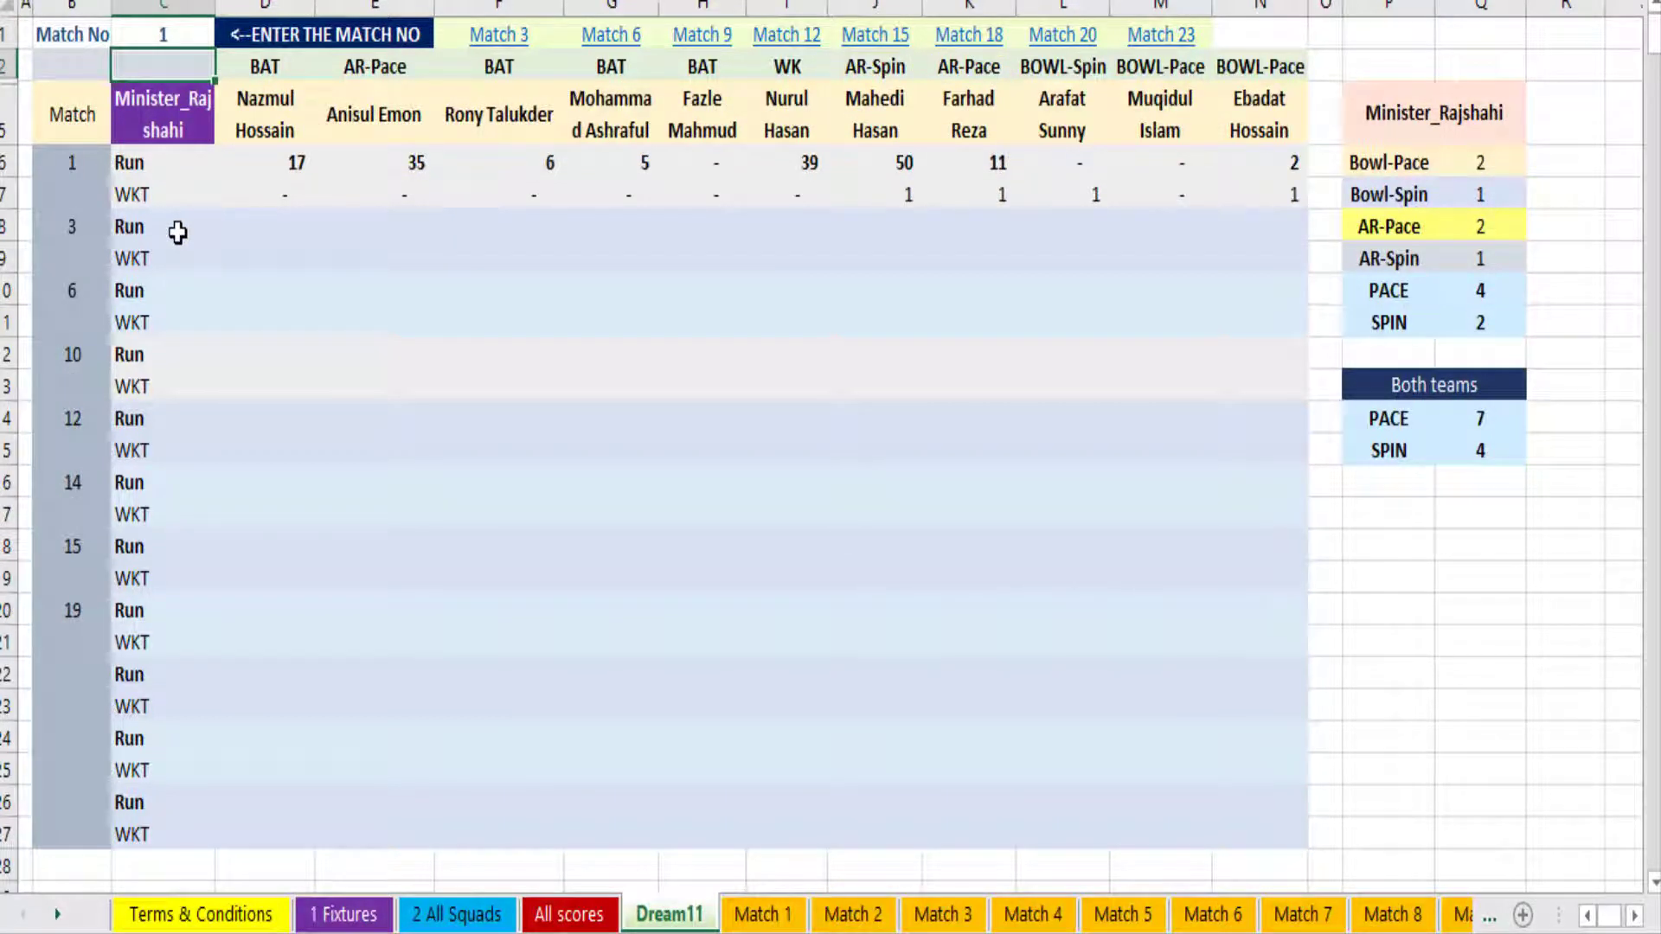
left_click(161, 33)
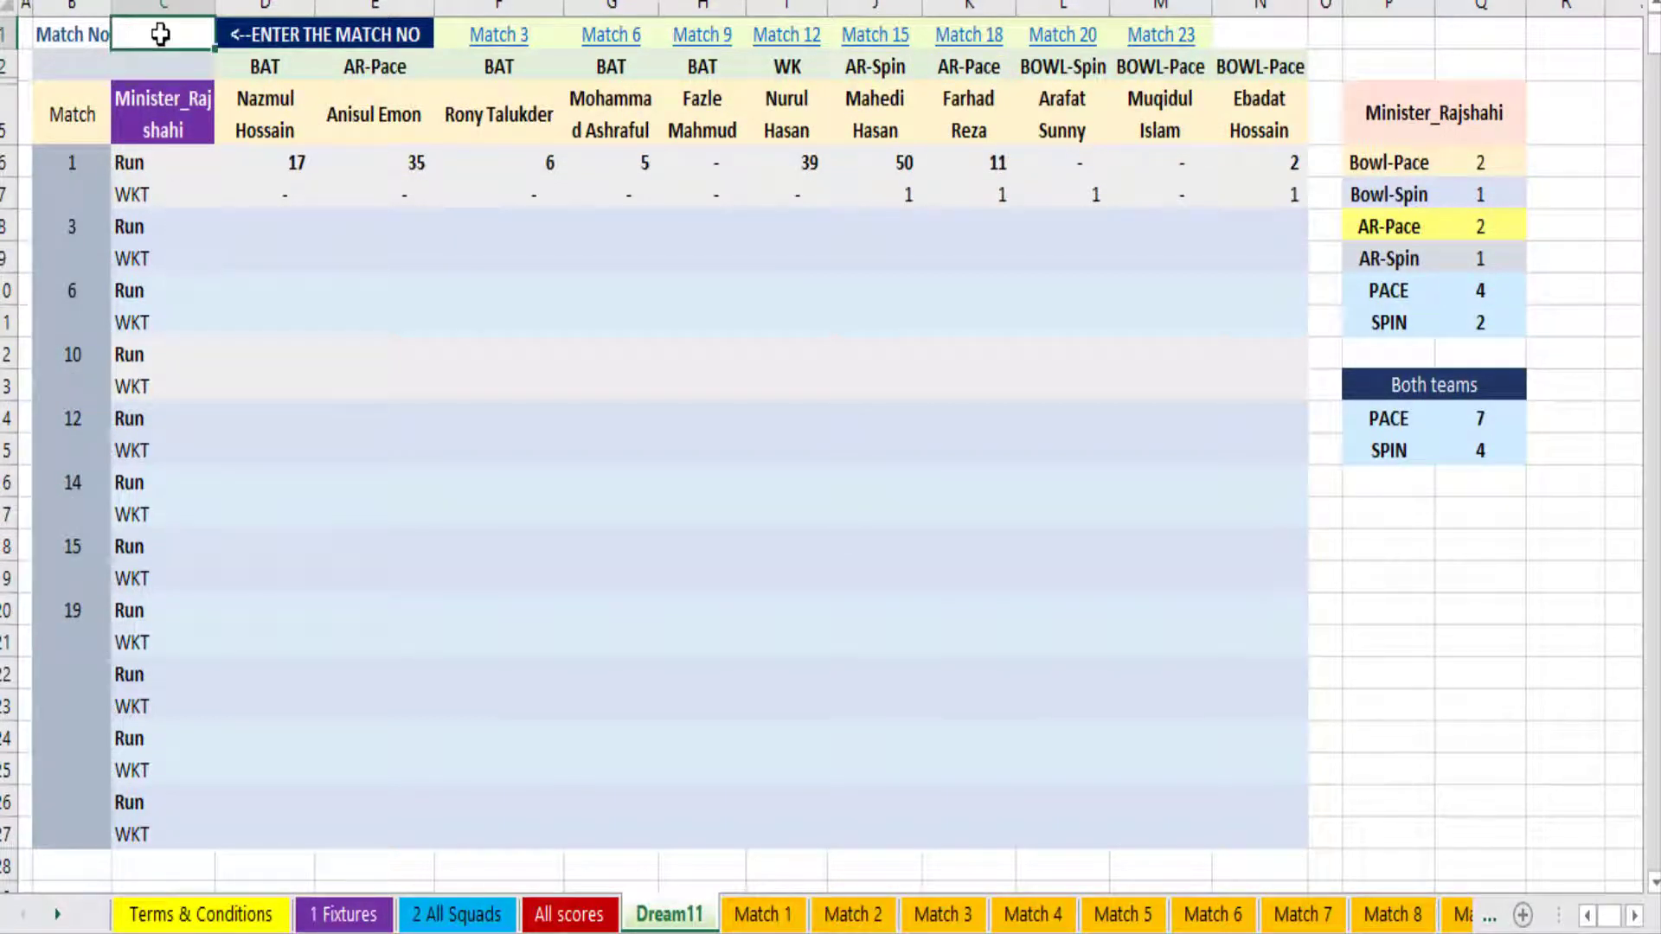
type("3")
key("Return")
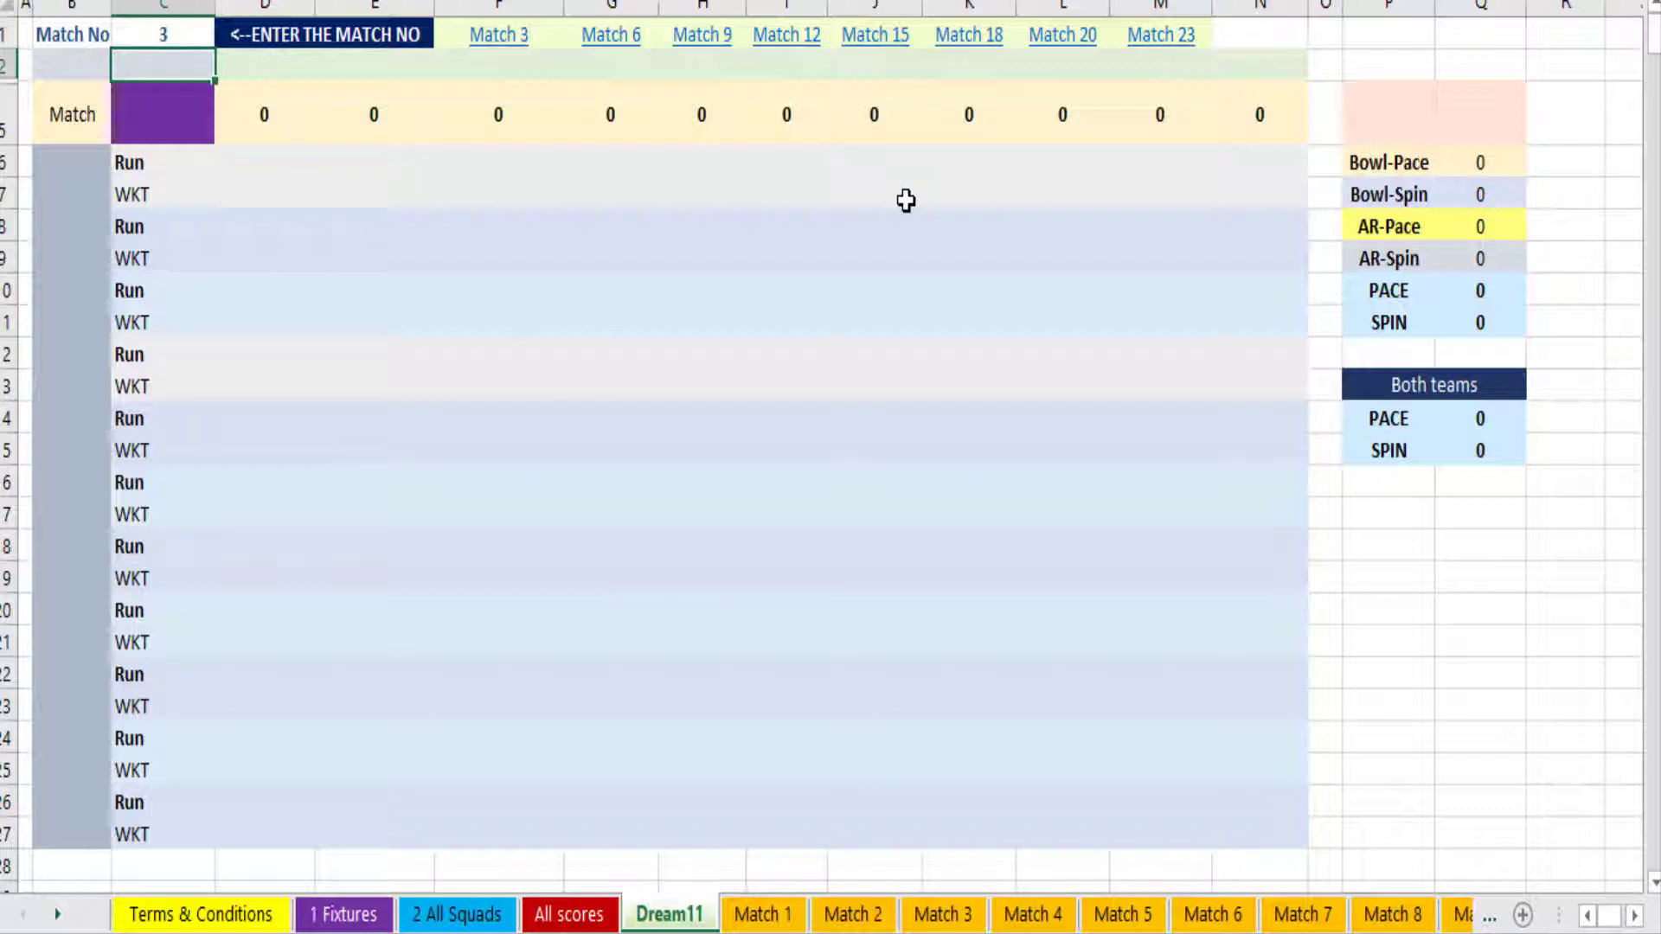
Set Match No back to 1 and review Minister_Rajshahi and Beximco_Dhaka figures (pace 7, spin 4).
left_click(137, 21)
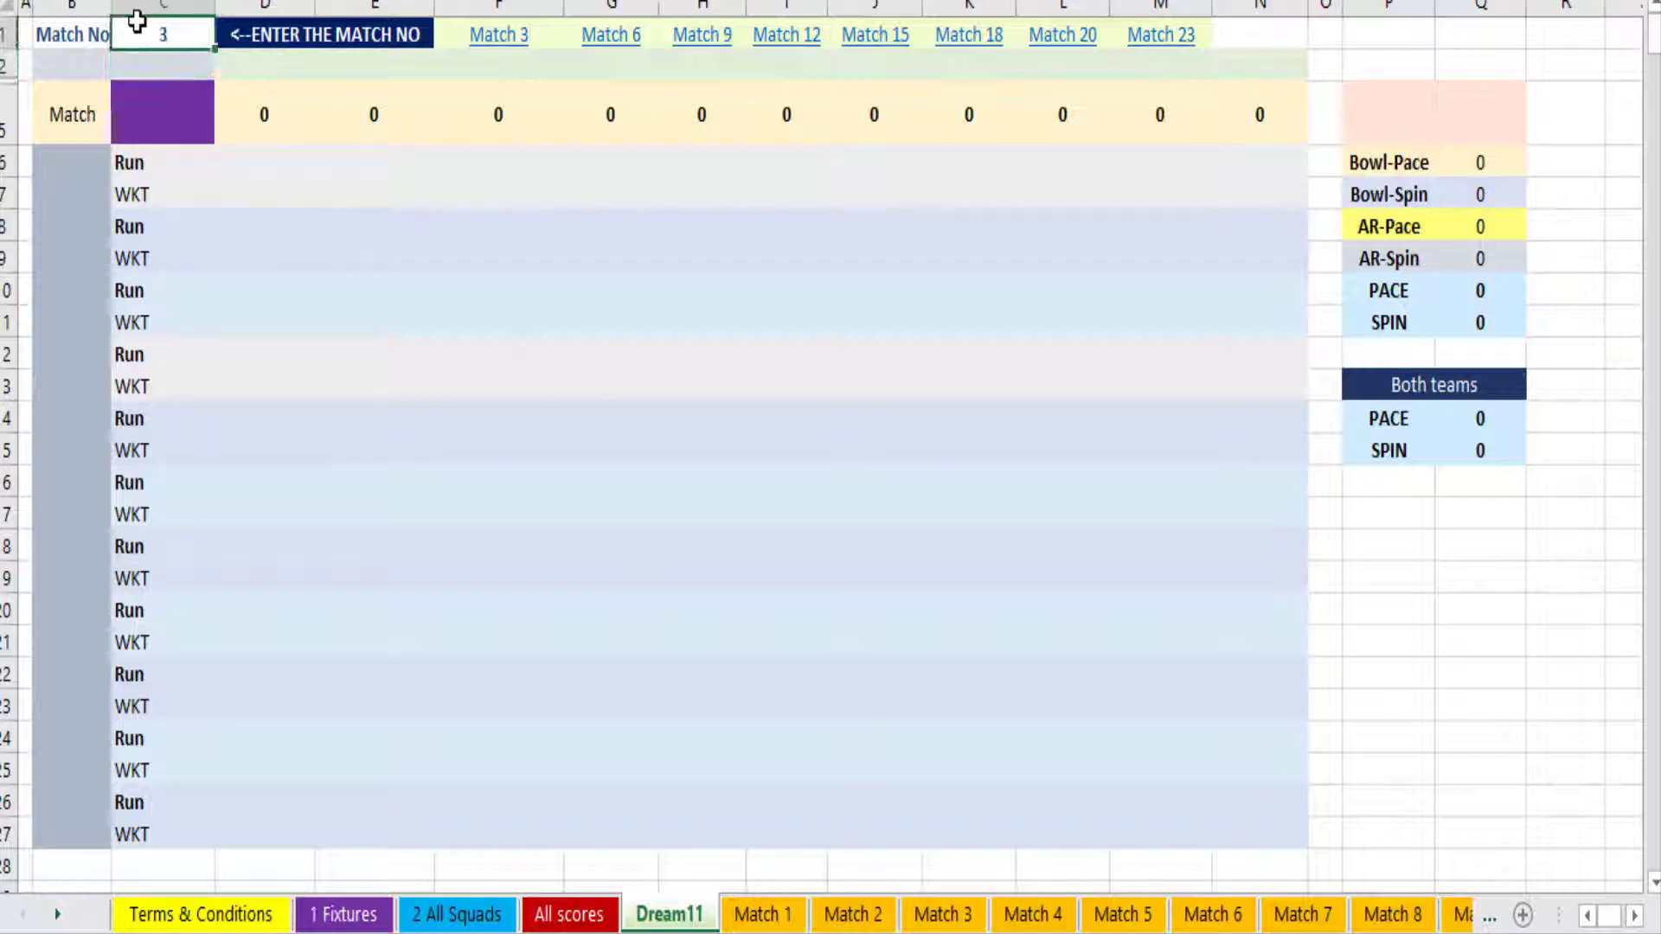
type("1")
key("Return")
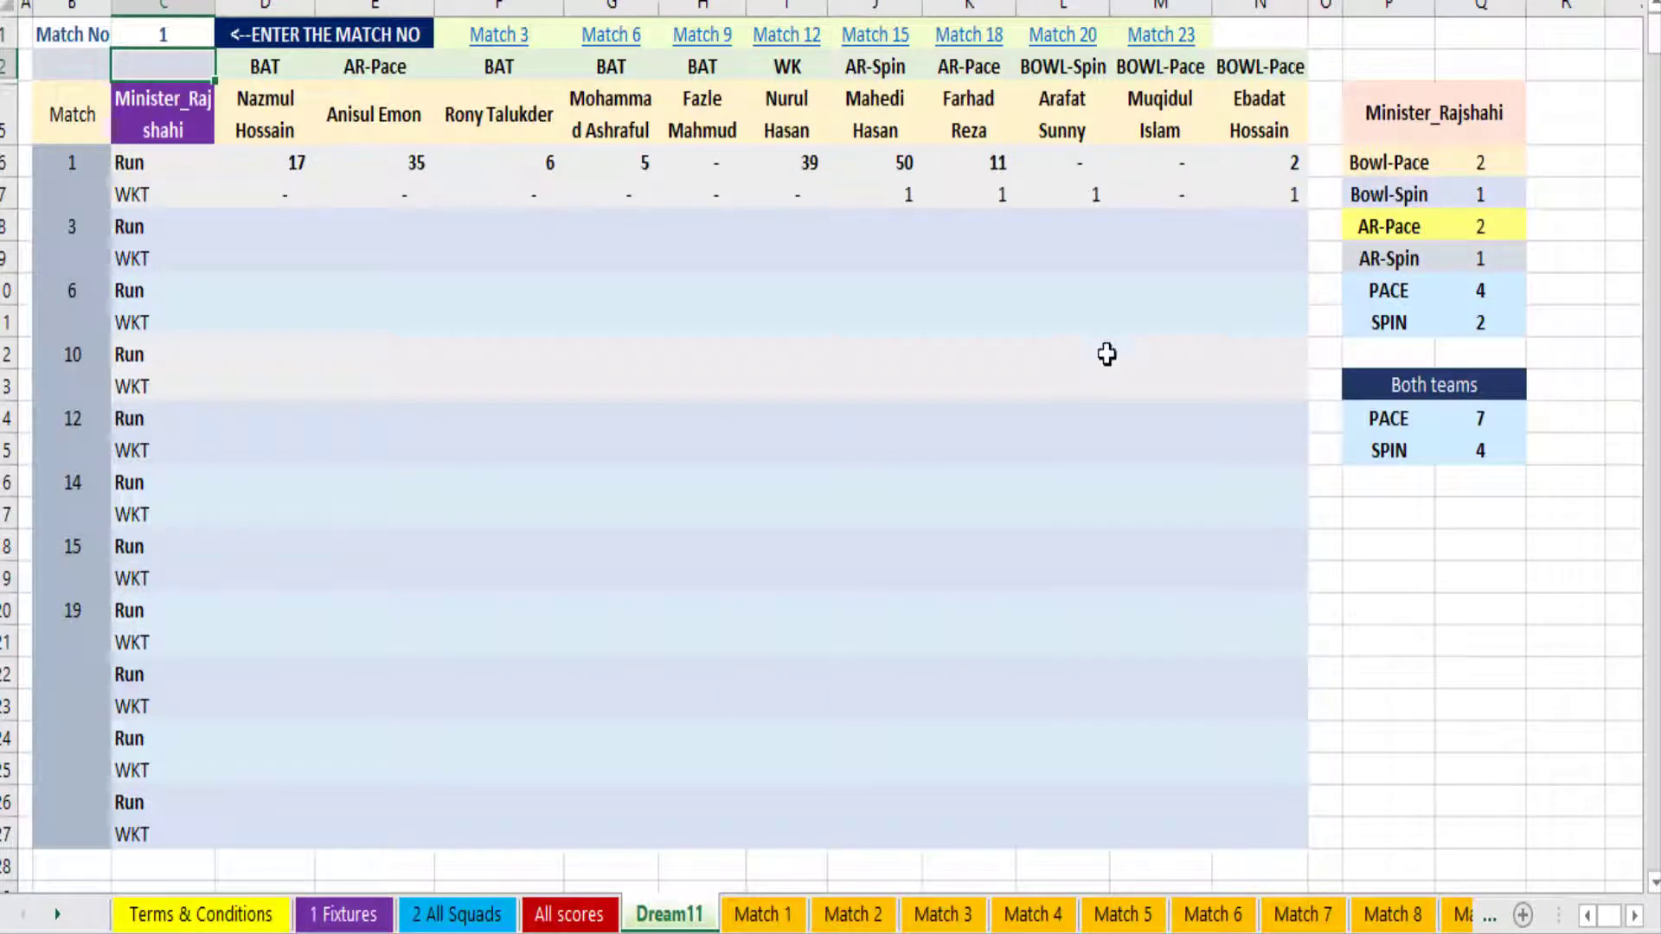
scroll(1107, 354, "down", 4)
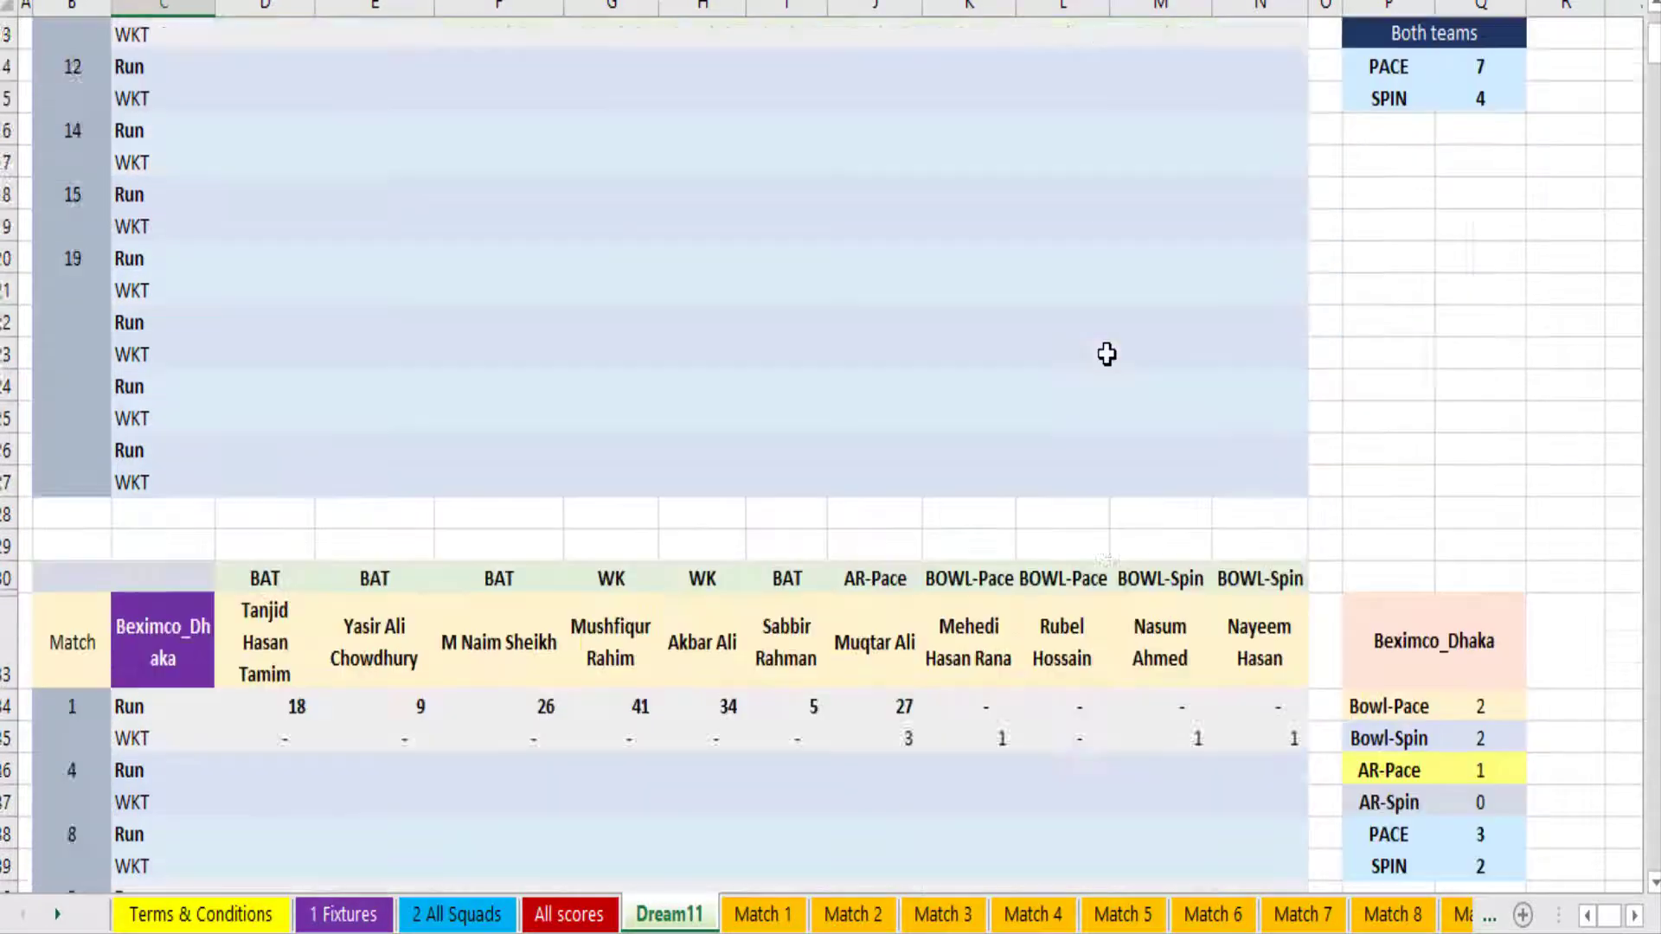
scroll(1106, 354, "down", 2)
scroll(1106, 354, "down", 3)
scroll(1106, 354, "down", 1)
scroll(1106, 354, "down", 4)
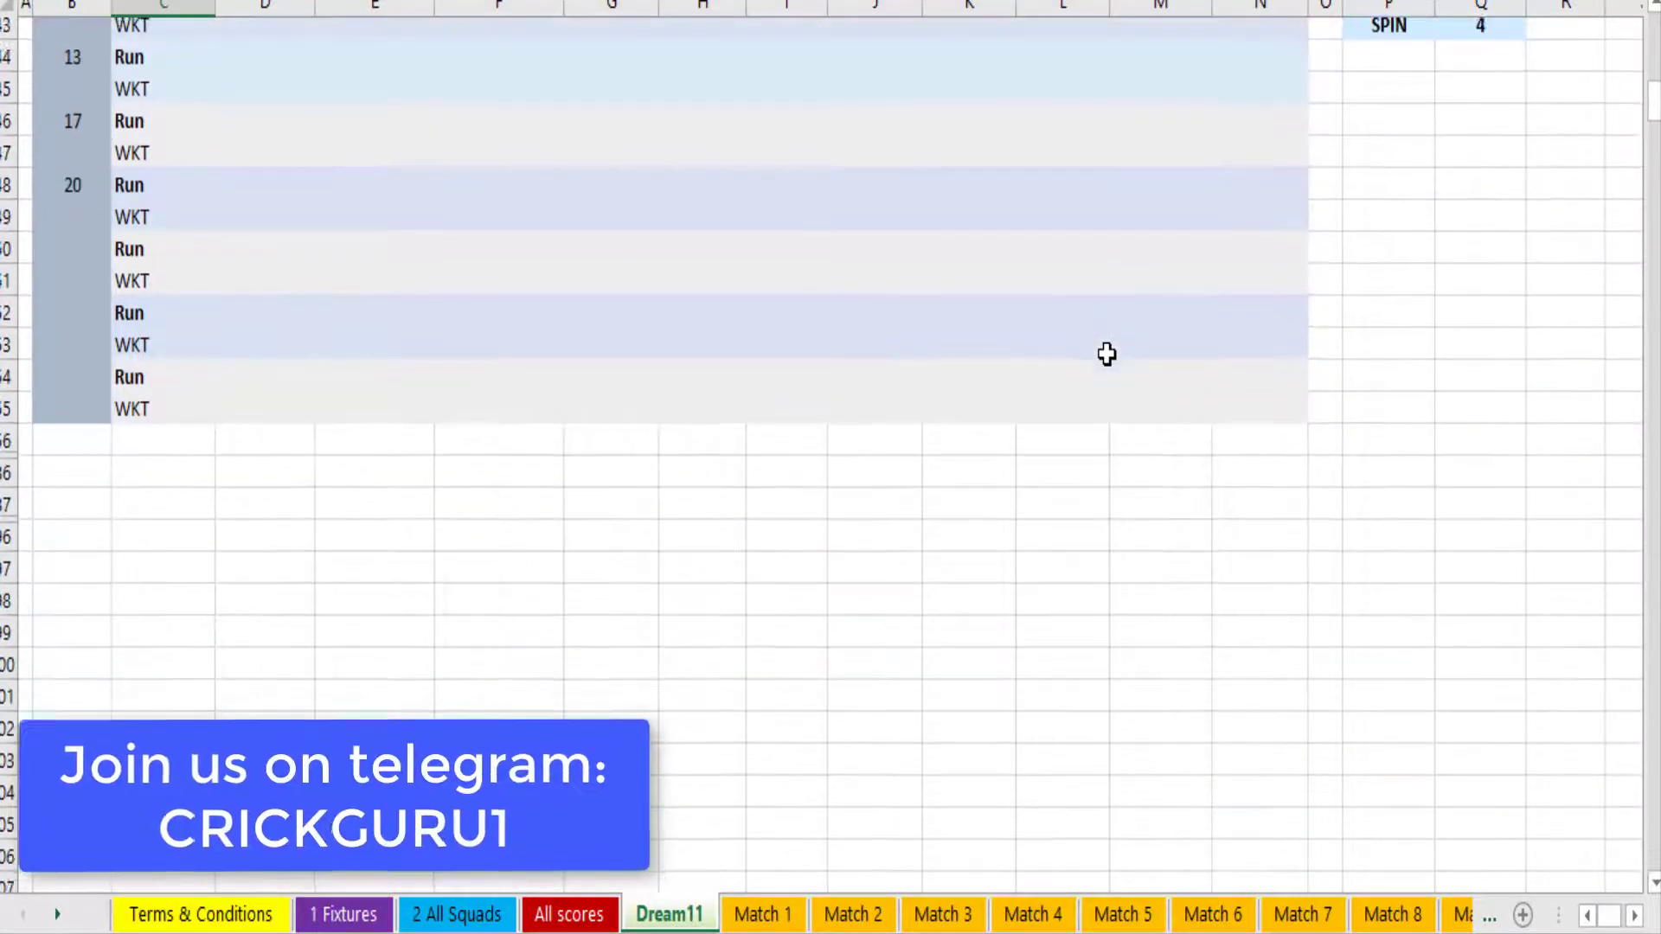
scroll(1106, 353, "down", 1)
scroll(1106, 353, "up", 10)
scroll(1106, 353, "up", 4)
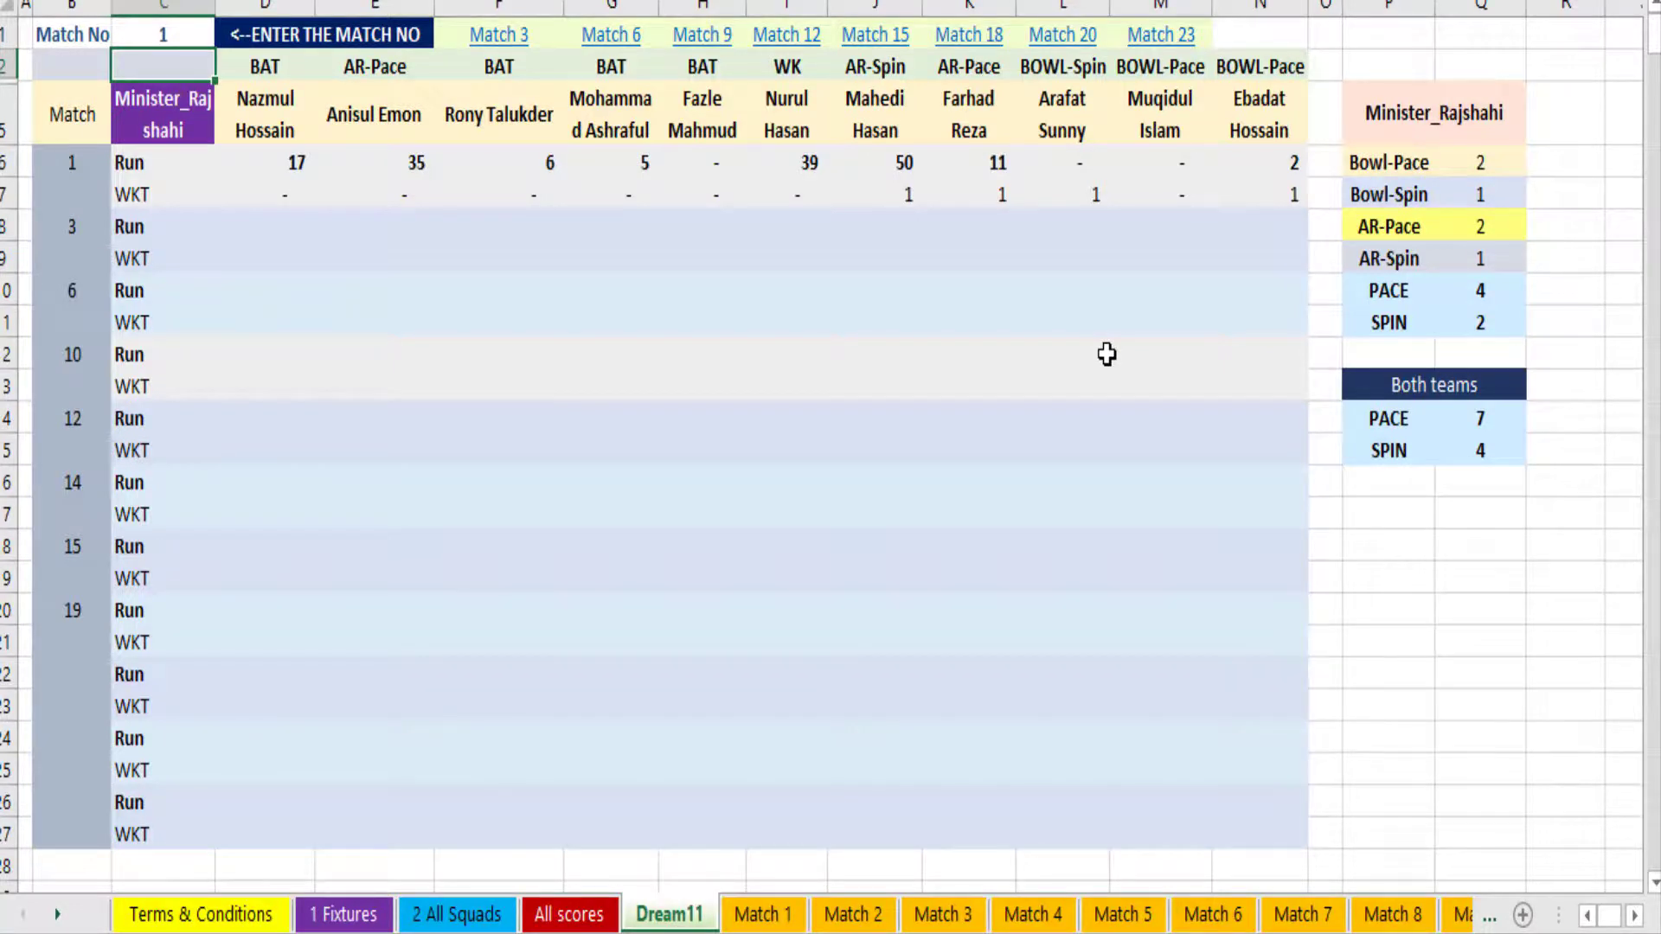
left_click(1272, 887)
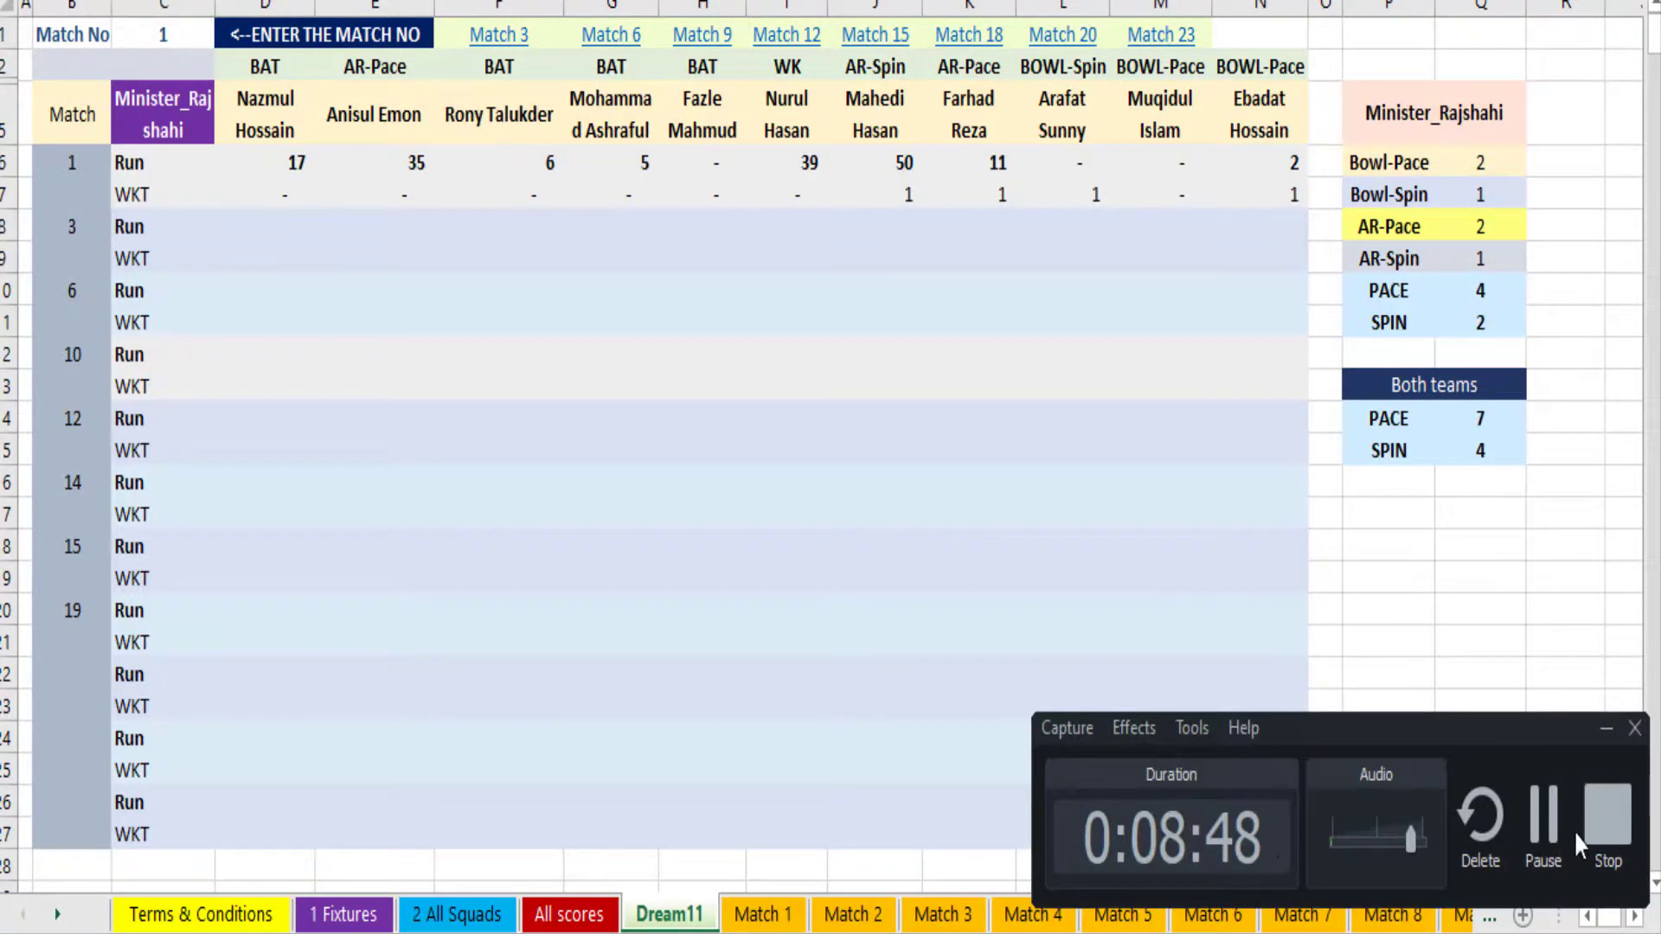